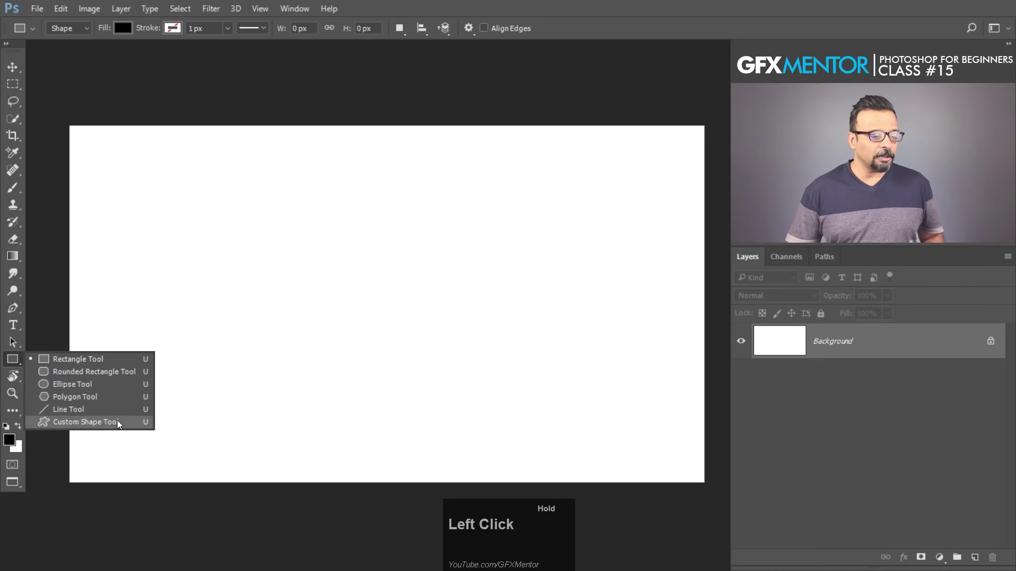
Draw a black rectangle about 526 px wide and 536 px high on the canvas with the Rectangle tool
left_click(129, 363)
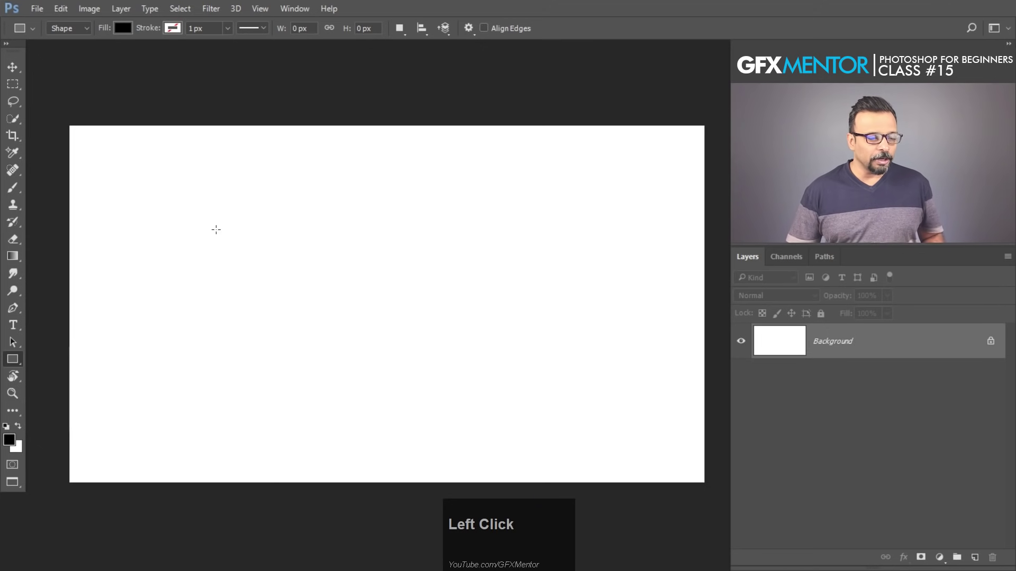
left_click_drag(196, 201, 370, 377)
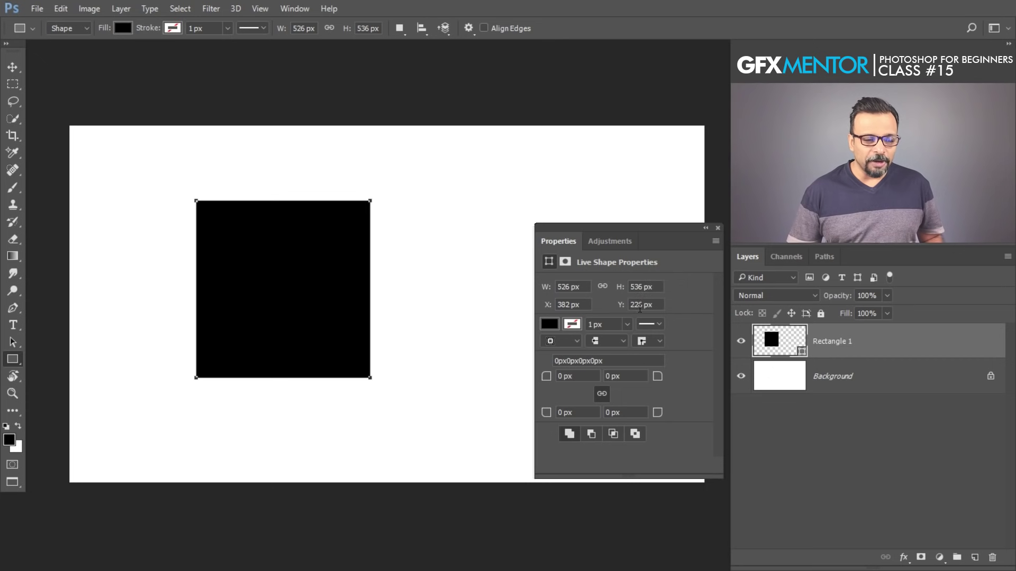
Shift the rectangle horizontally to X 497 px and undo the trial vertical shift
left_click_drag(547, 311, 400, 316)
left_click_drag(544, 309, 642, 326)
left_click_drag(548, 306, 502, 306)
left_click_drag(620, 306, 479, 321)
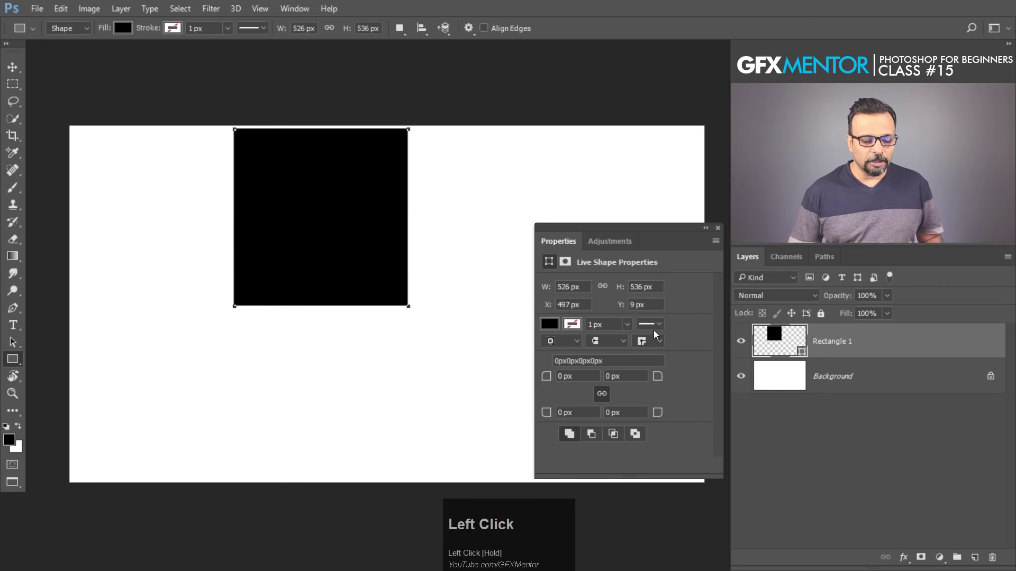
key("ctrl+z")
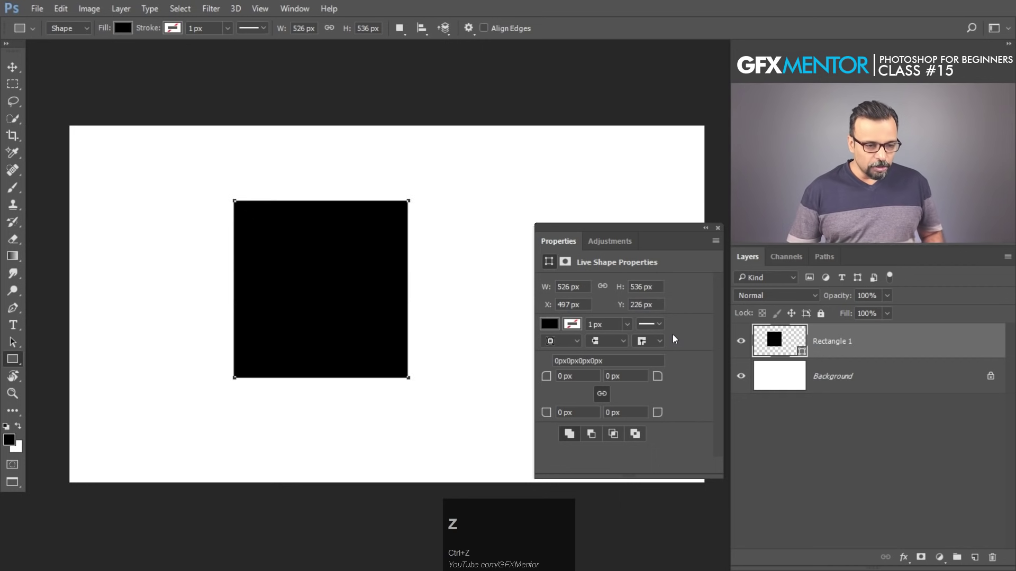
Set the rectangle's fill to the solid green #119c56
left_click(571, 323)
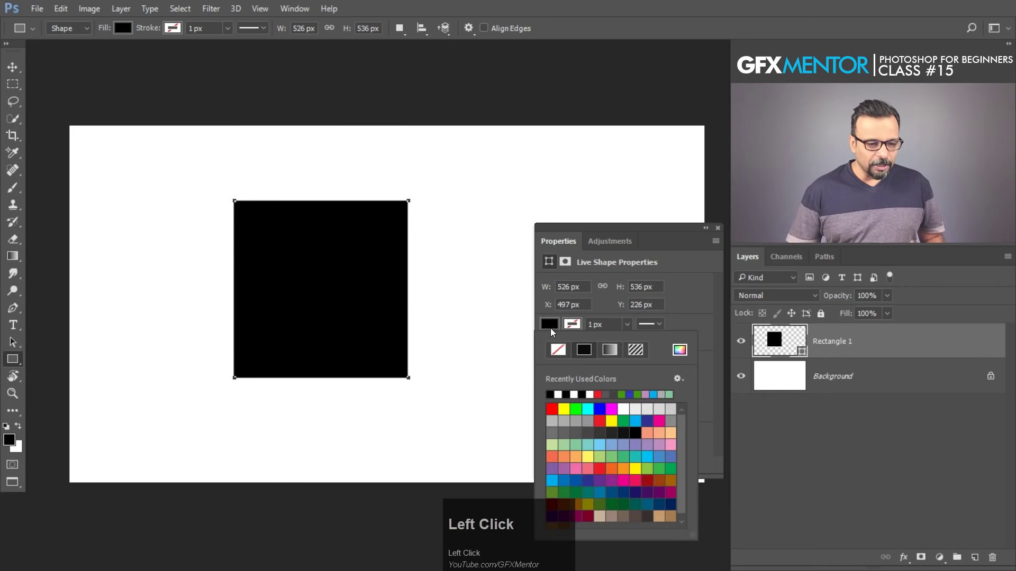
left_click(680, 351)
left_click_drag(691, 318, 694, 264)
left_click(724, 353)
left_click(762, 384)
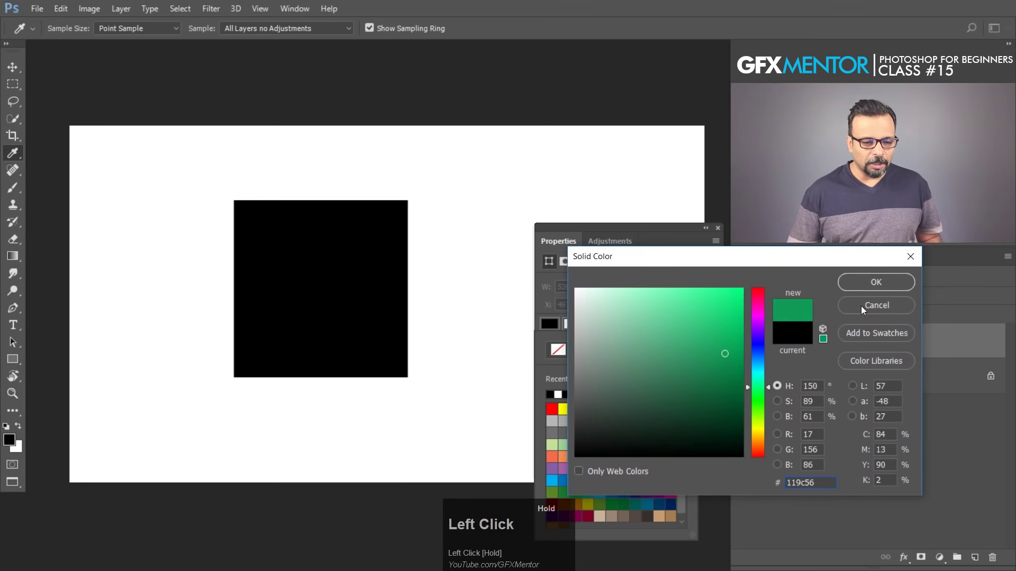
left_click(874, 282)
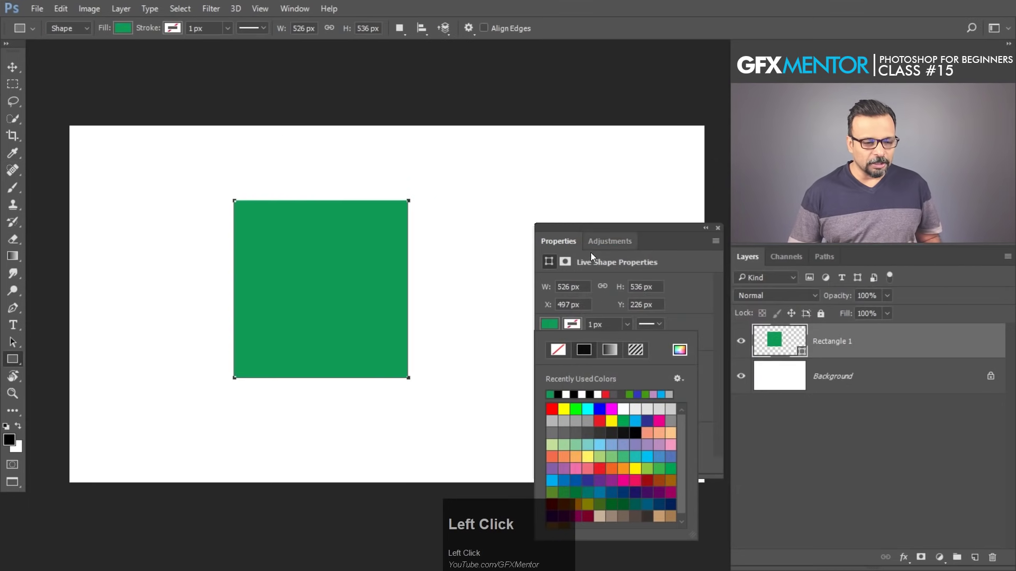
Change the rectangle layer's fill colour to purple #694cd4
double_click(776, 344)
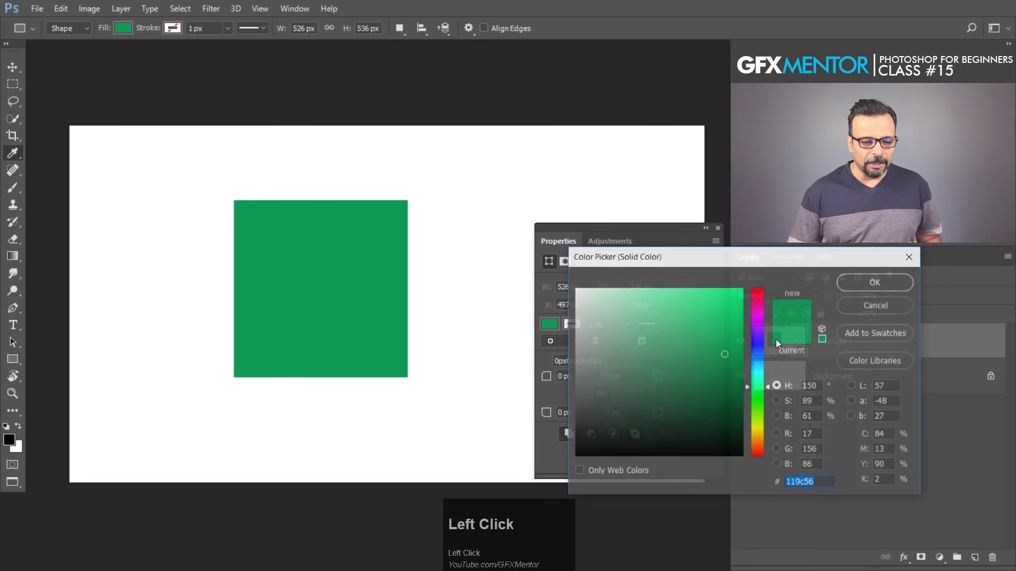
left_click_drag(730, 275, 610, 213)
left_click(637, 277)
left_click(563, 259)
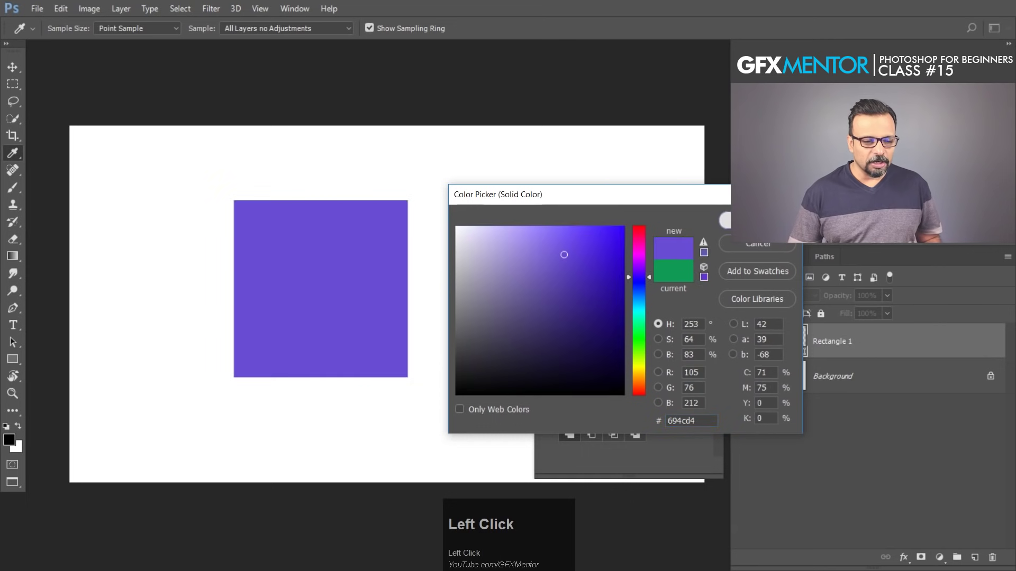
left_click(725, 221)
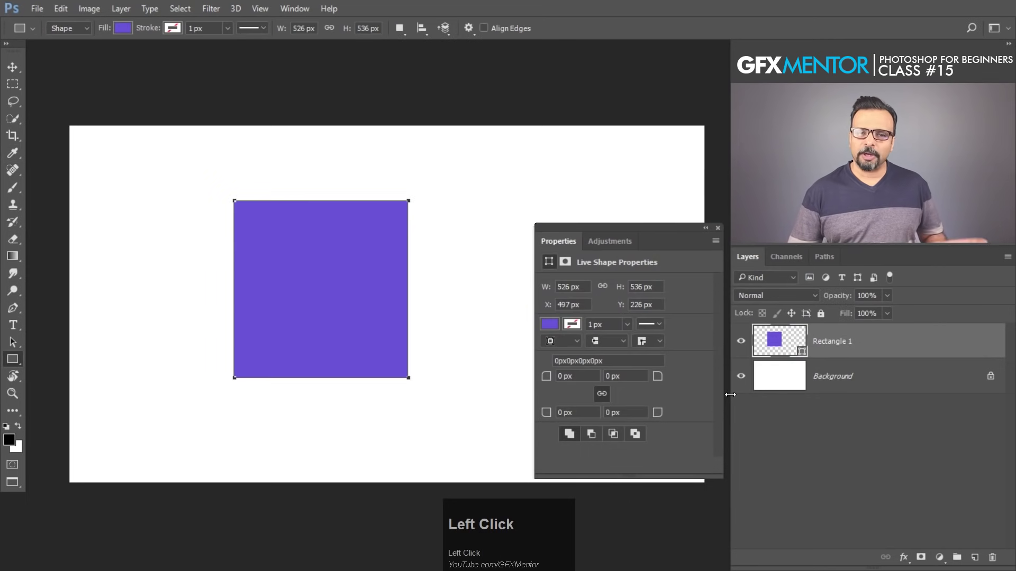
Give the rectangle a solid red #c81414 stroke and widen it to about 18.53 px
left_click(573, 329)
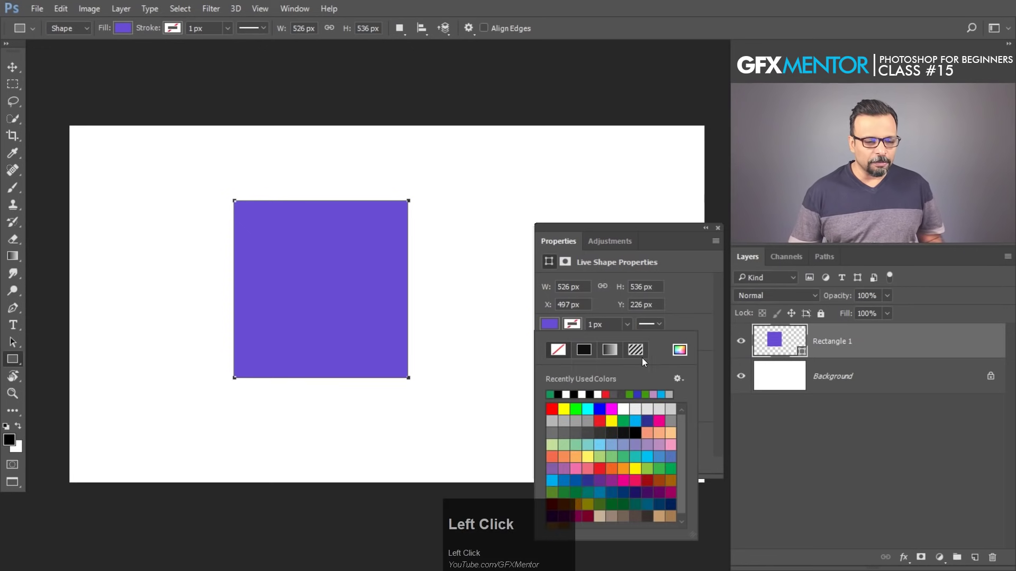
left_click(679, 350)
left_click(609, 264)
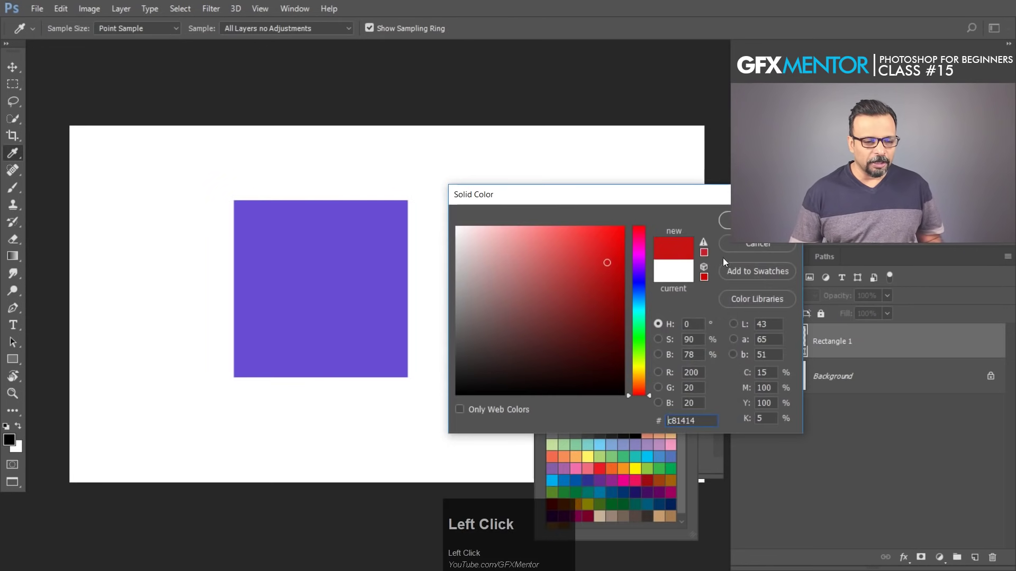
left_click(738, 221)
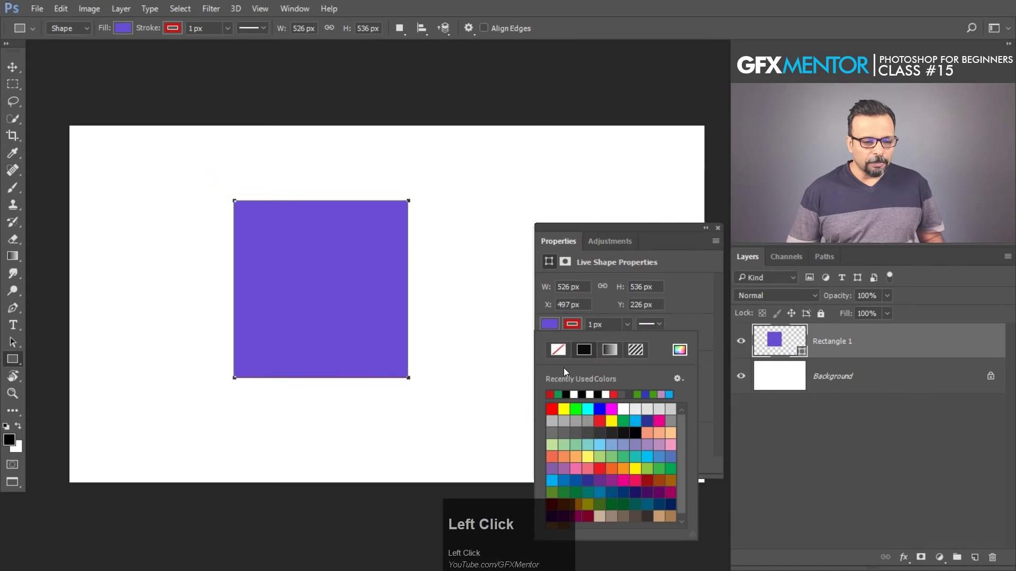
left_click(626, 325)
left_click_drag(641, 343, 644, 343)
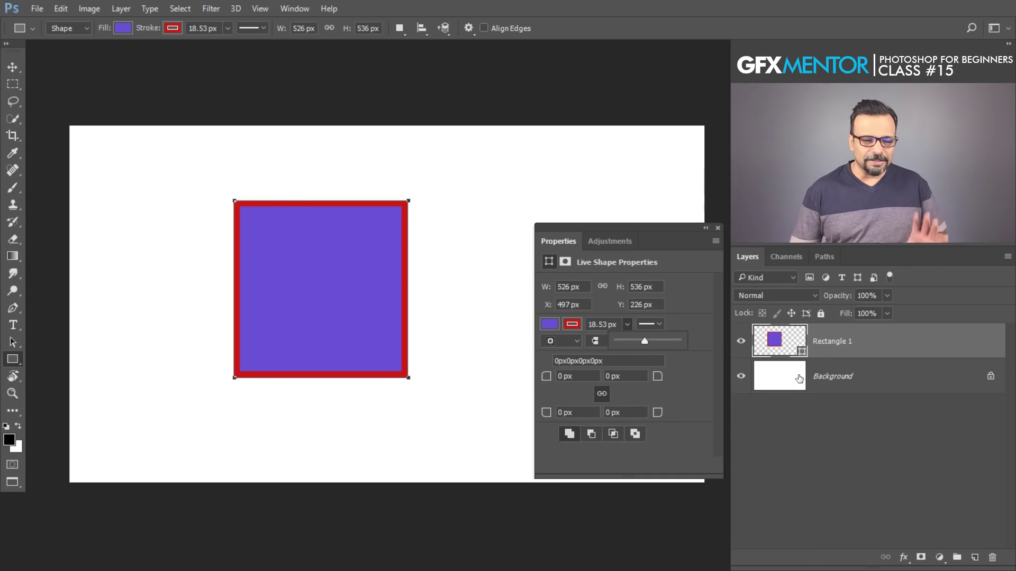
left_click(626, 325)
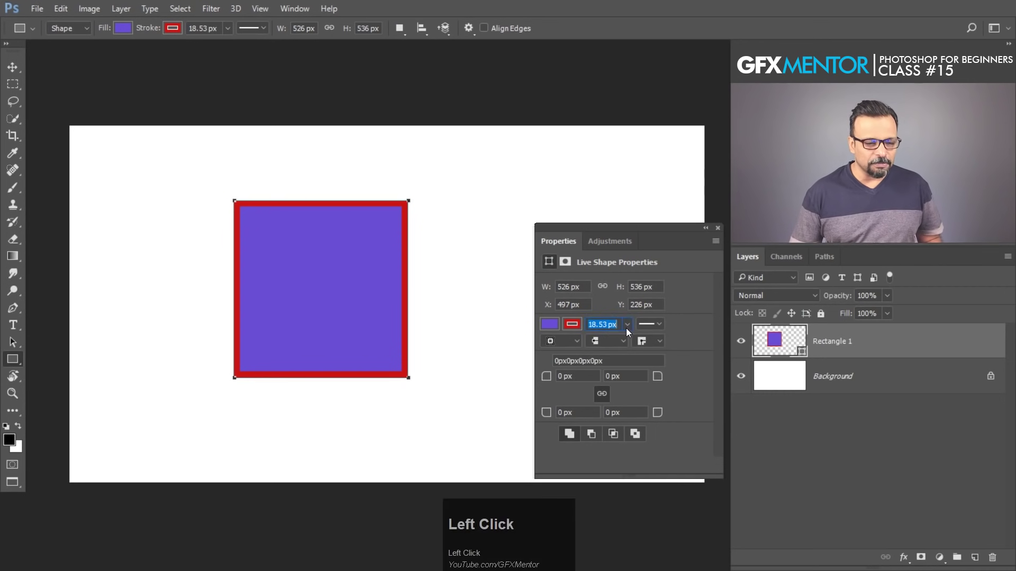
Remove the stroke colour from the rectangle
left_click(567, 324)
left_click(559, 351)
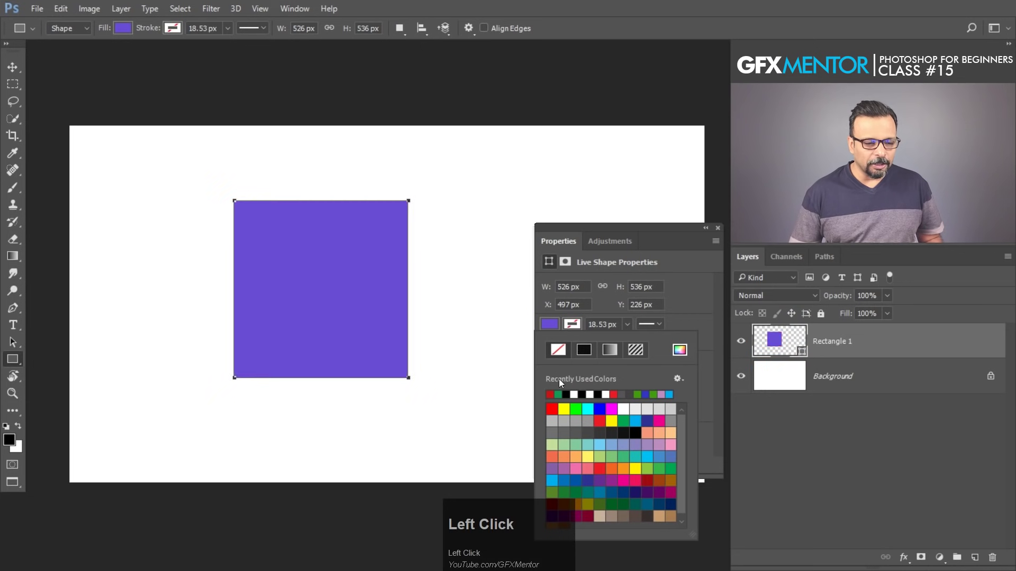
left_click(688, 260)
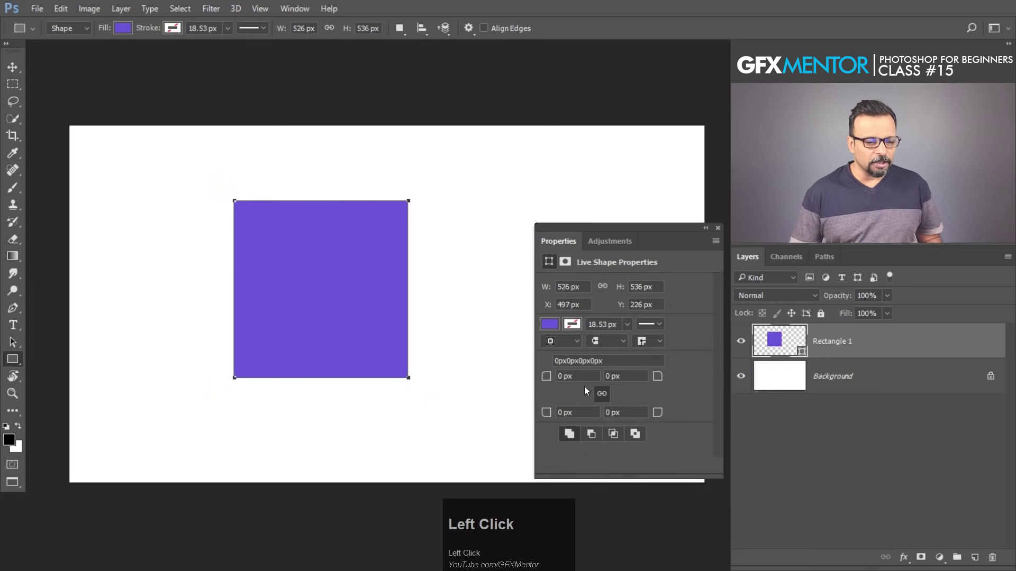
Apply a bright red swatch as the rectangle's stroke colour
left_click(577, 340)
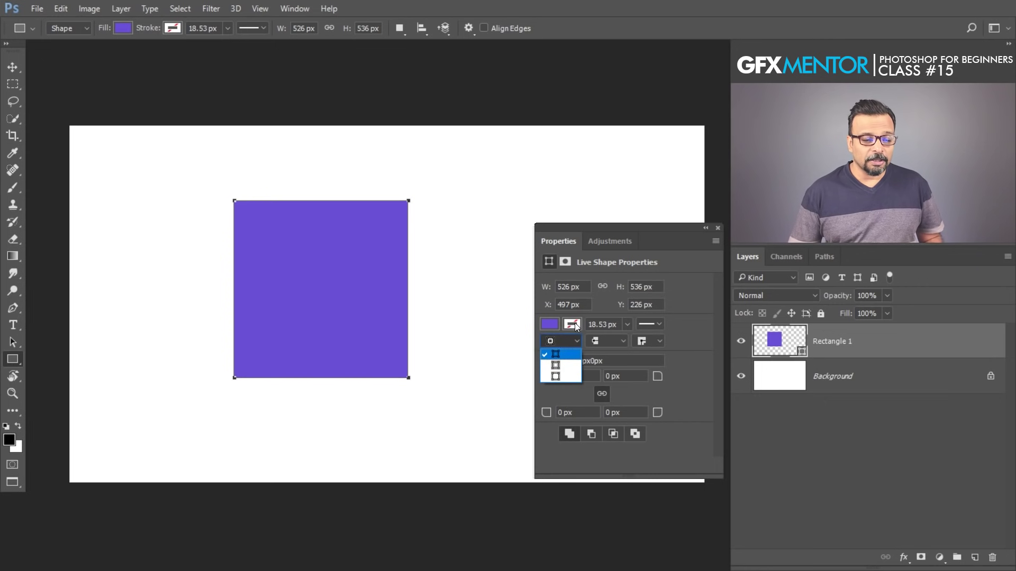
left_click(574, 323)
left_click(573, 322)
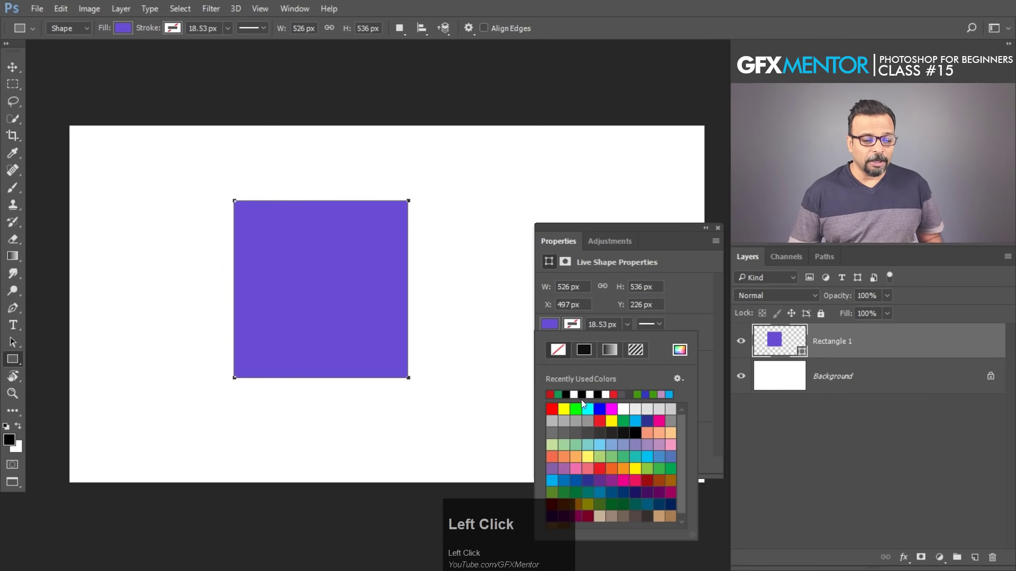
left_click(603, 420)
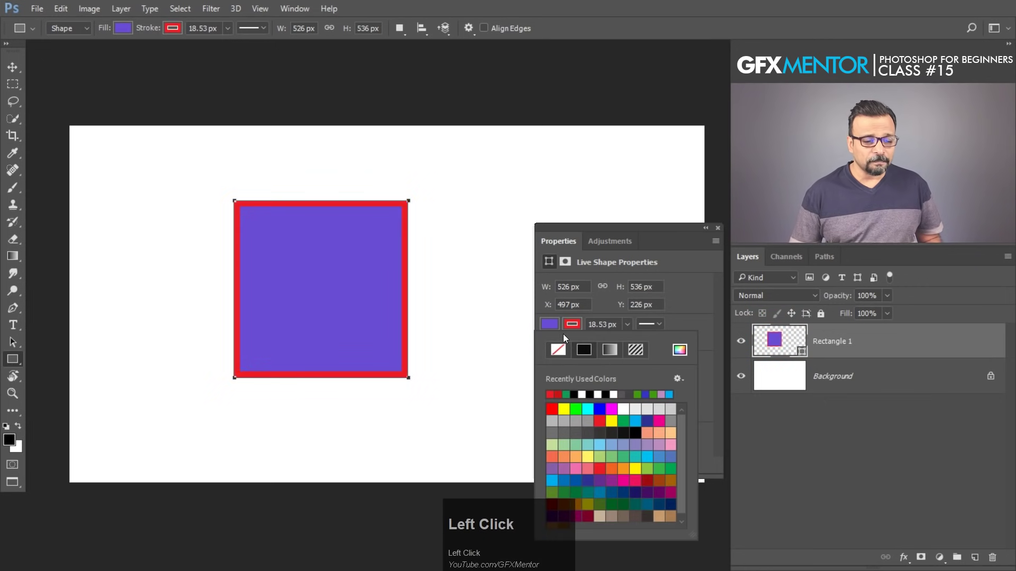
Try the centre and outside stroke alignments on the rectangle, and return the stroke to inside alignment
key("ctrl+space")
mouse_move(401, 186)
left_mouse_down()
mouse_move(501, 288)
mouse_move(501, 303)
left_mouse_up()
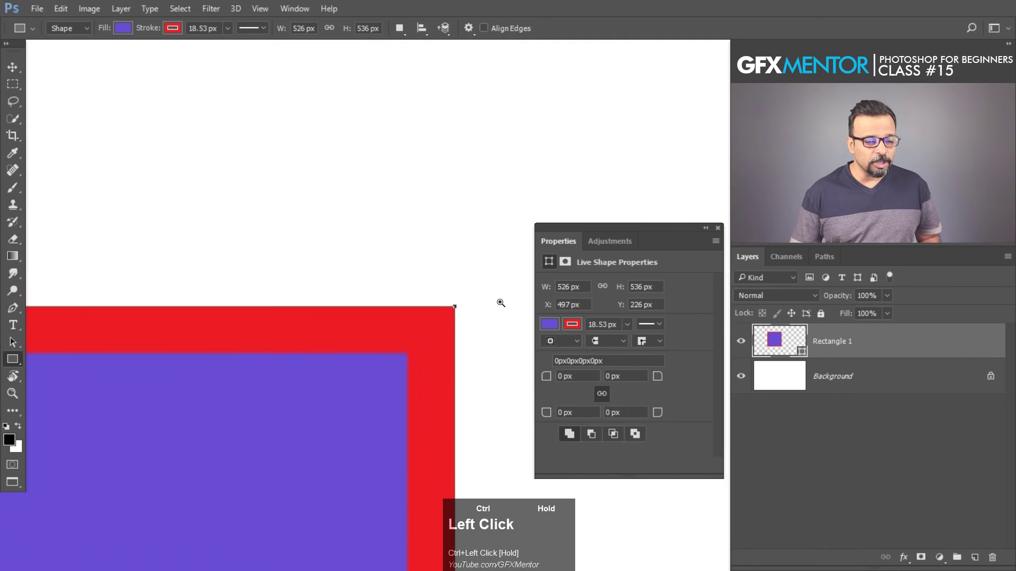
left_click(576, 341)
left_click(561, 367)
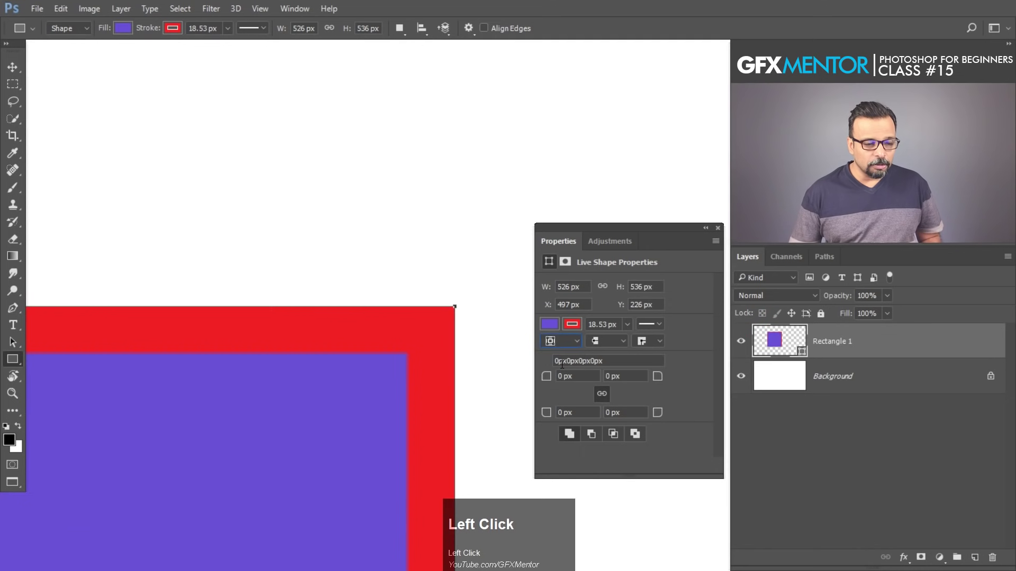
left_click(575, 342)
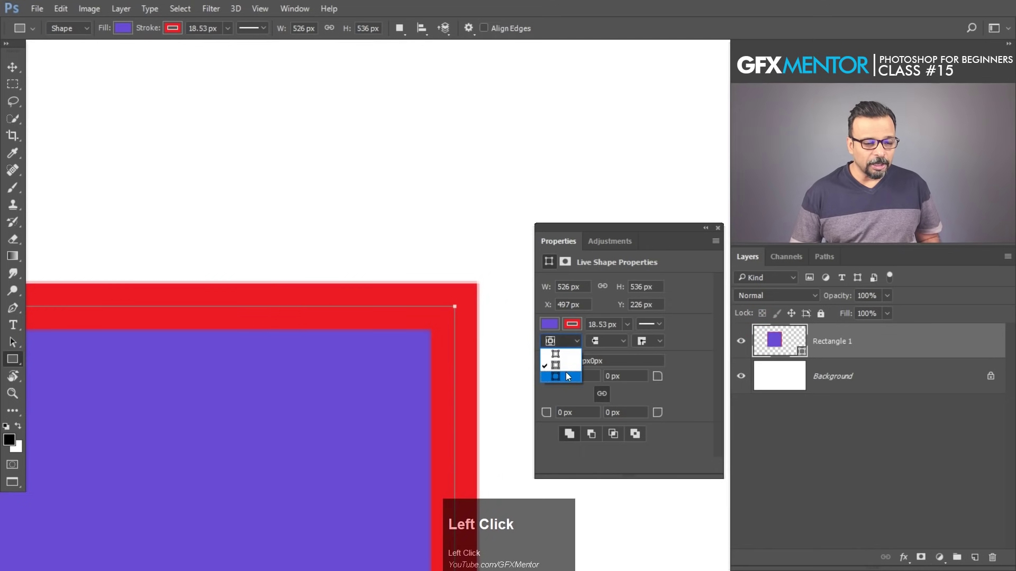
left_click(567, 377)
left_click(576, 341)
left_click(567, 357)
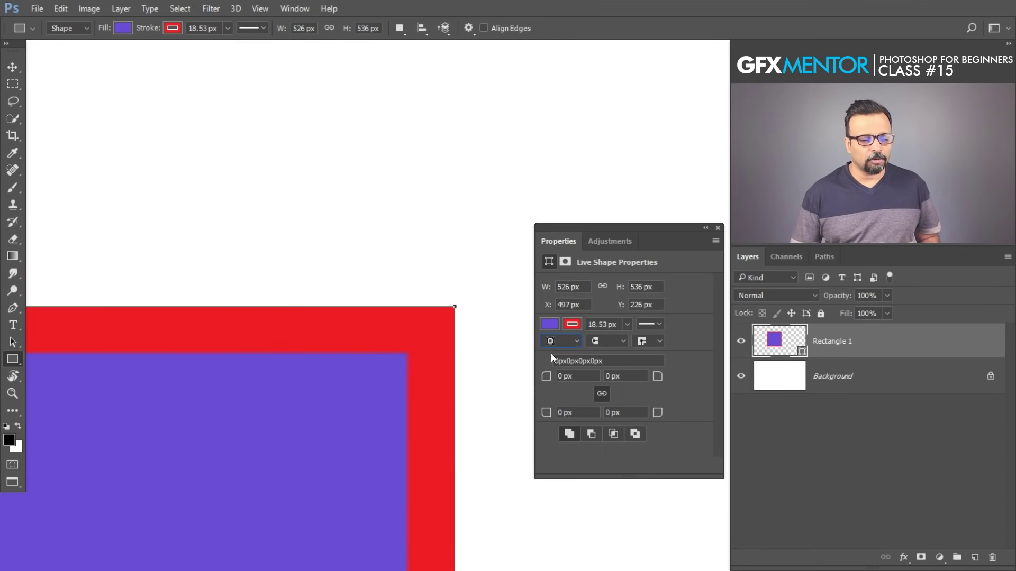
Set the rectangle's stroke width to 18 px while checking the inner corner edge up close
key("ctrl+space")
left_click(413, 362, "ctrl")
left_click_drag(412, 362, 522, 411)
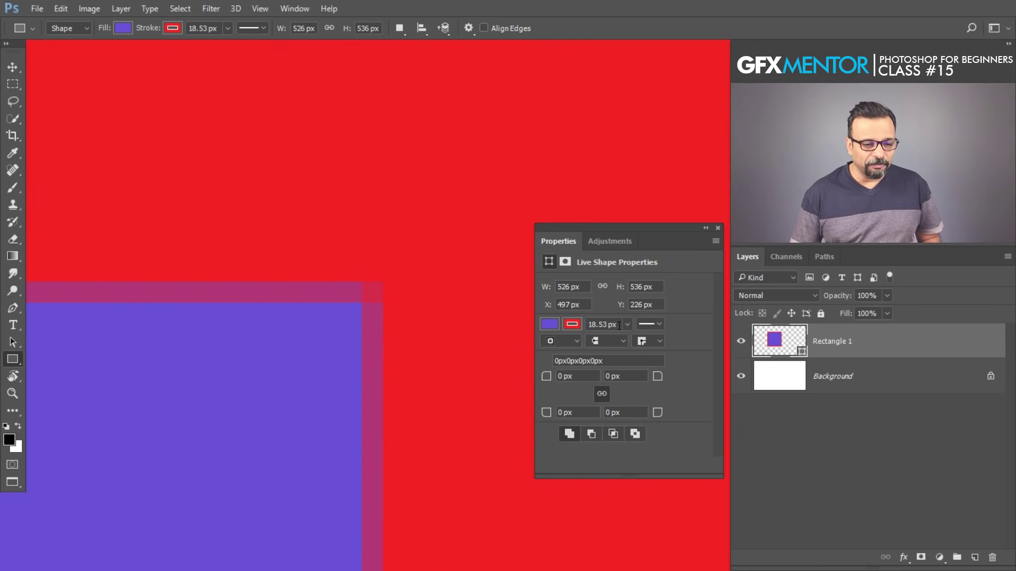
left_click_drag(619, 325, 585, 325)
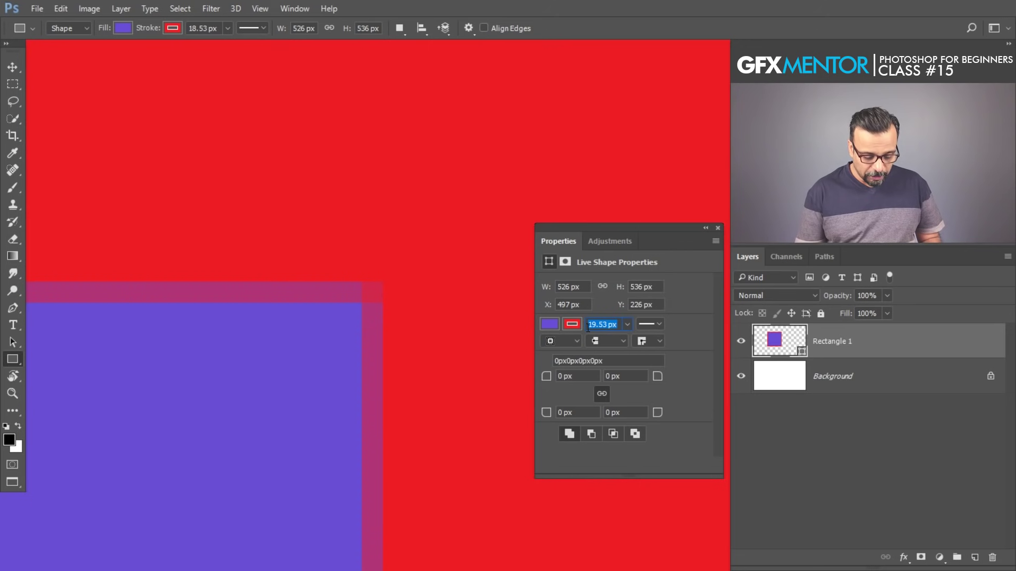
type("18")
key("Return")
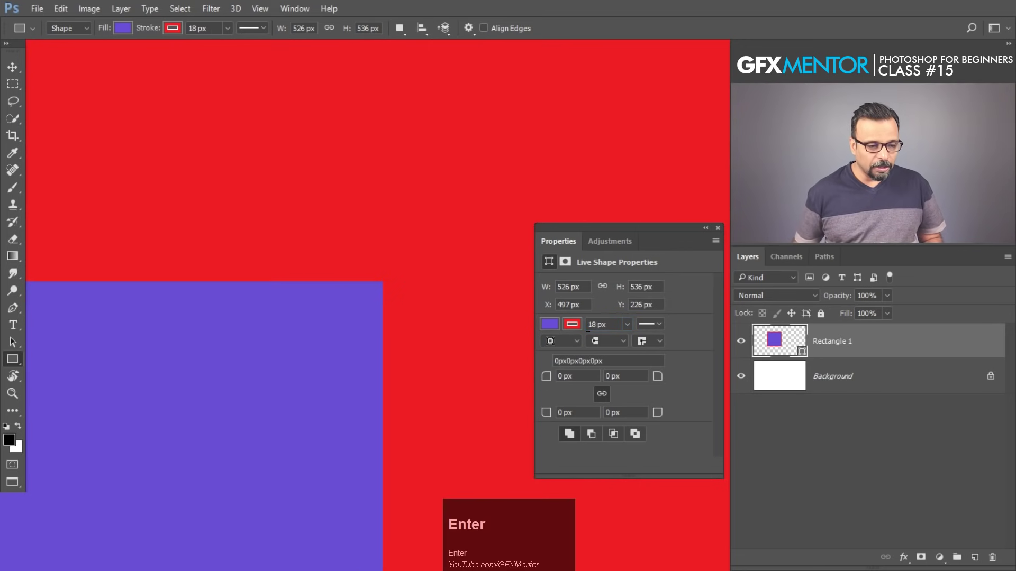
Examine the sharpness of the stroke at the rectangle's upper-right corner and around the whole shape
key("space")
left_click_drag(484, 230, 366, 374)
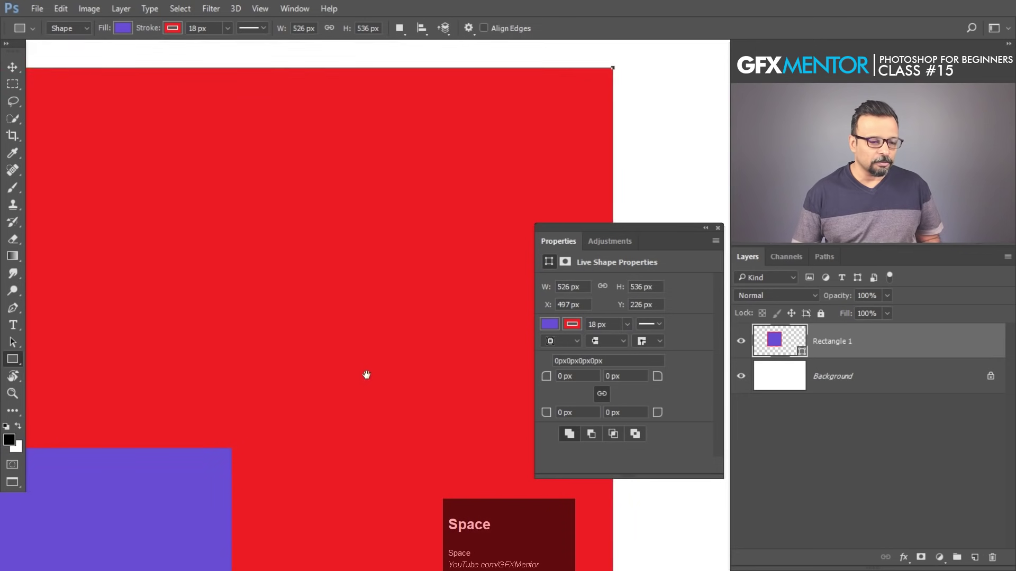
left_click(617, 324)
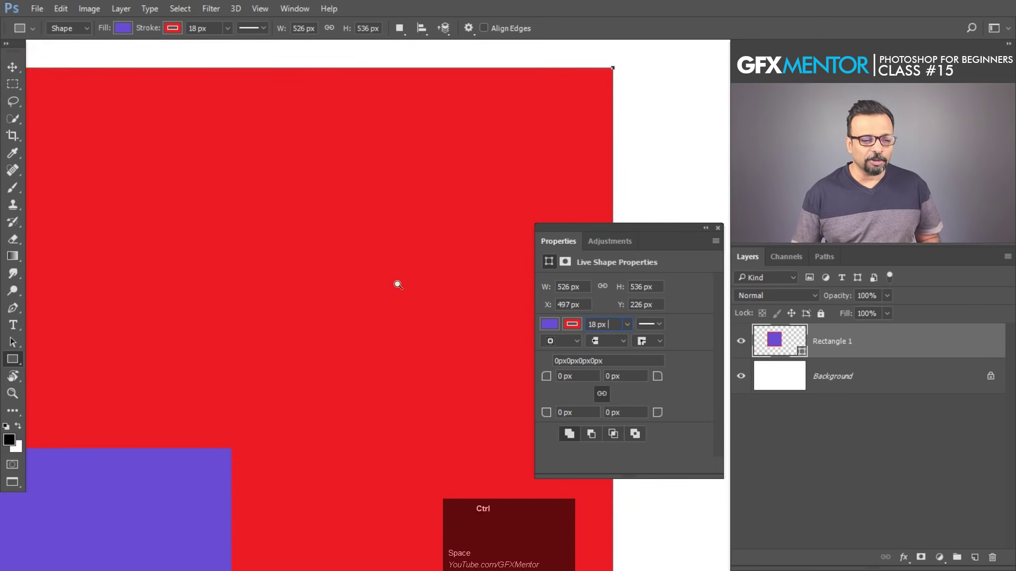
left_click(319, 349, "ctrl")
left_click(487, 237)
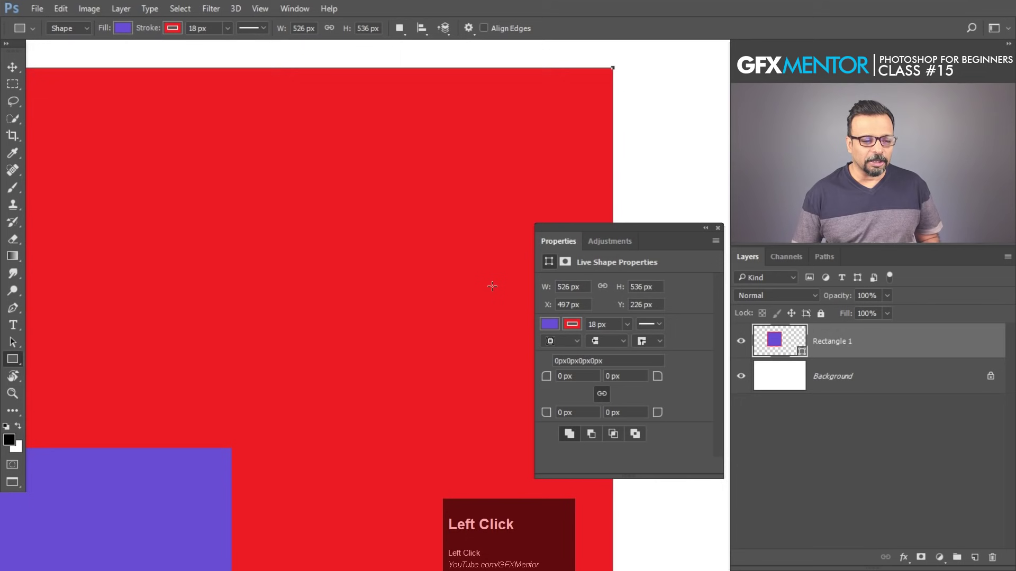
key("ctrl+space")
left_click_drag(502, 206, 339, 283)
left_click_drag(462, 291, 429, 219)
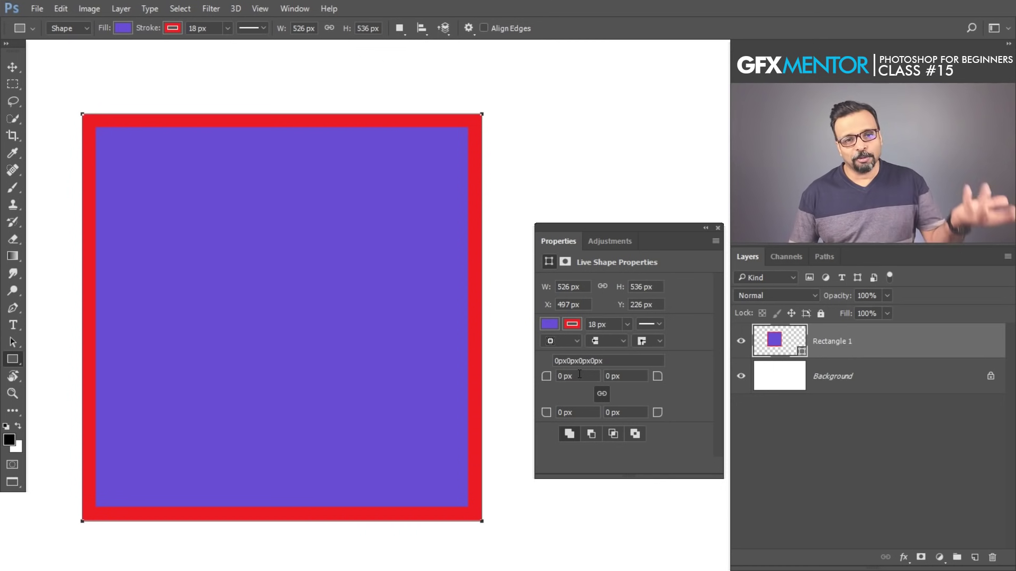
Round all four linked corners of the rectangle to a radius of 64 px
left_click(622, 360)
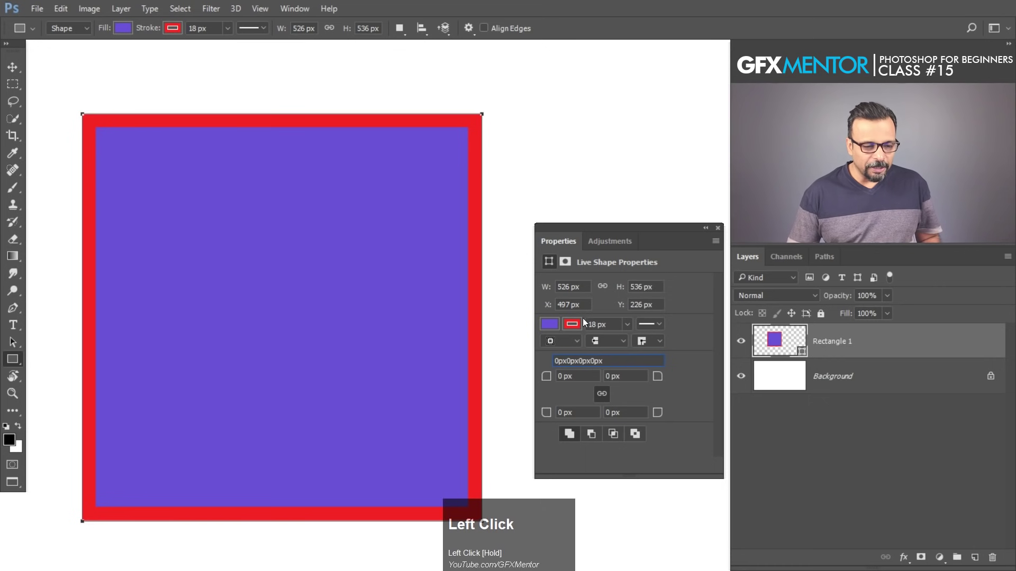
left_click(587, 380)
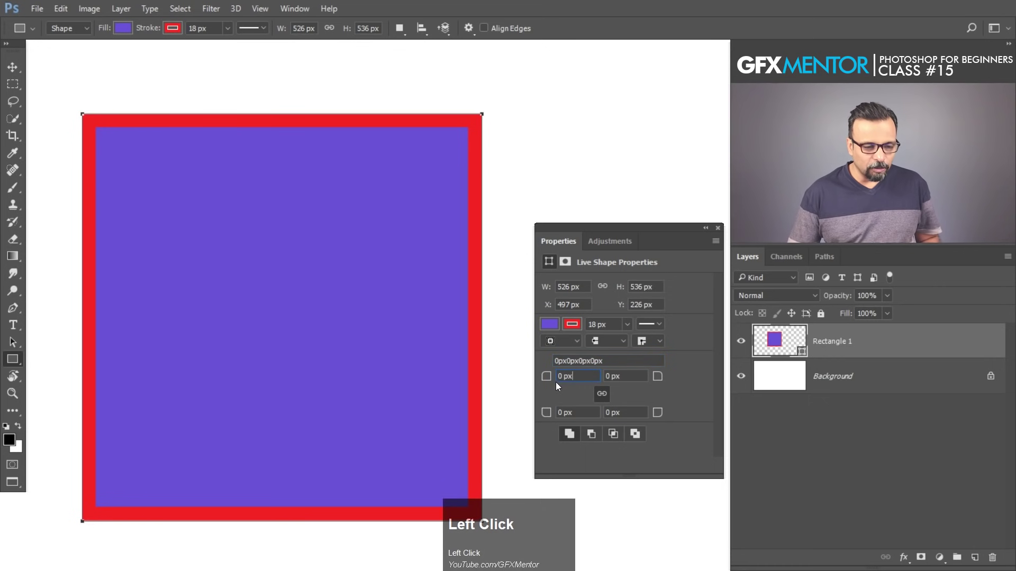
left_click_drag(546, 378, 546, 379)
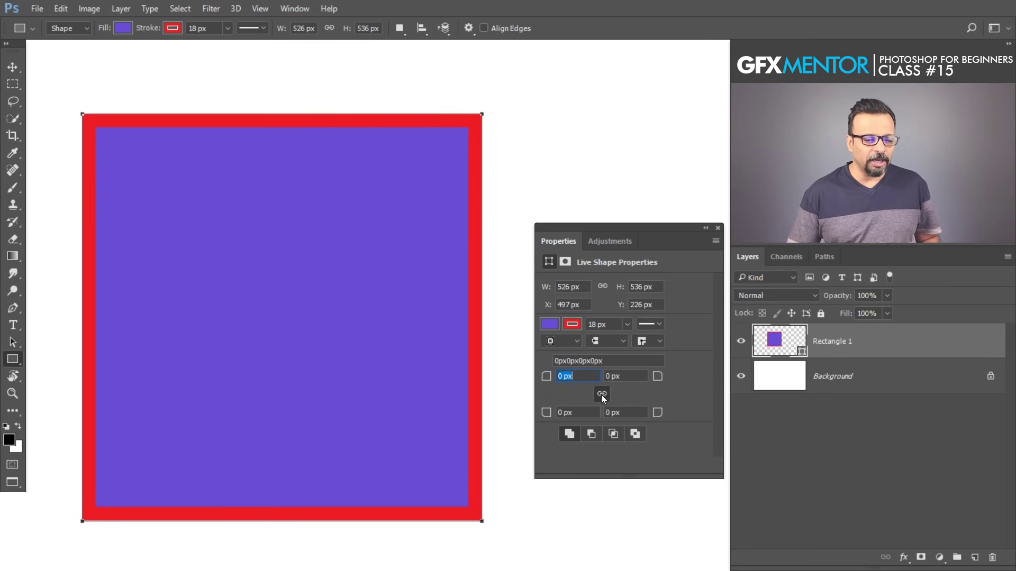
left_click_drag(558, 378, 593, 379)
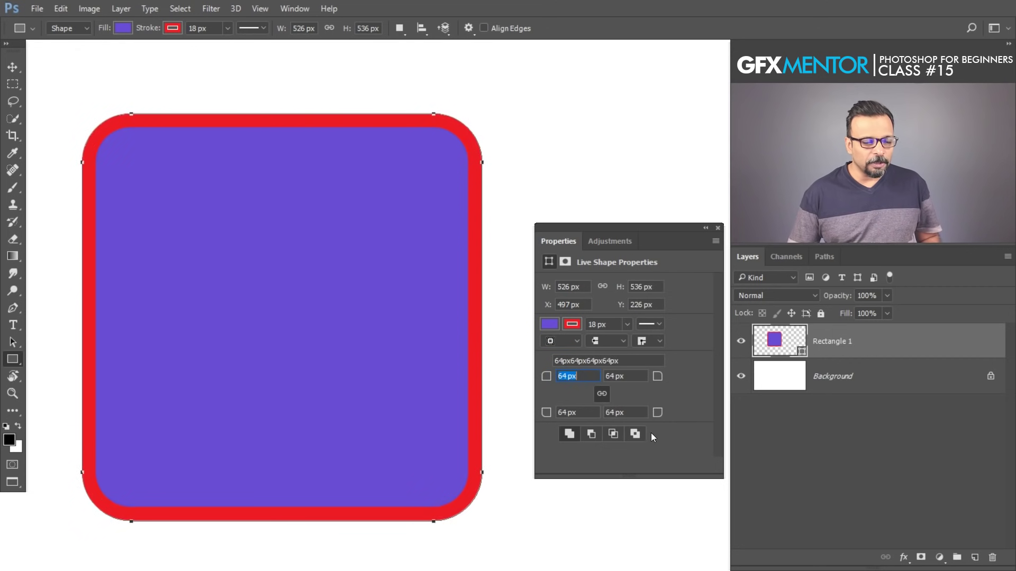
Unlink the rectangle's corner radii and set the upper-right, lower-left and lower-right corners to 0 px
left_click(602, 394)
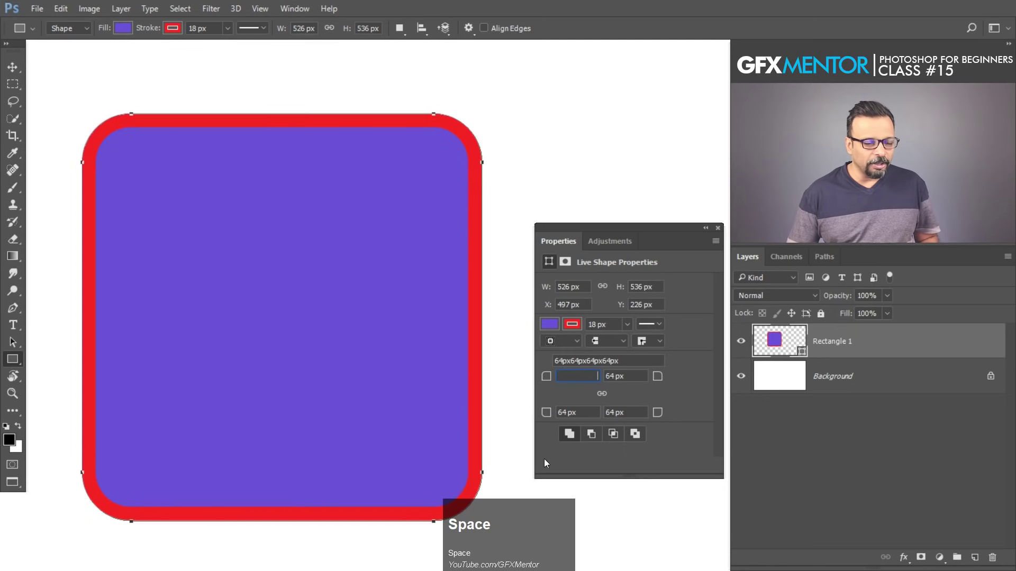
left_click(635, 379)
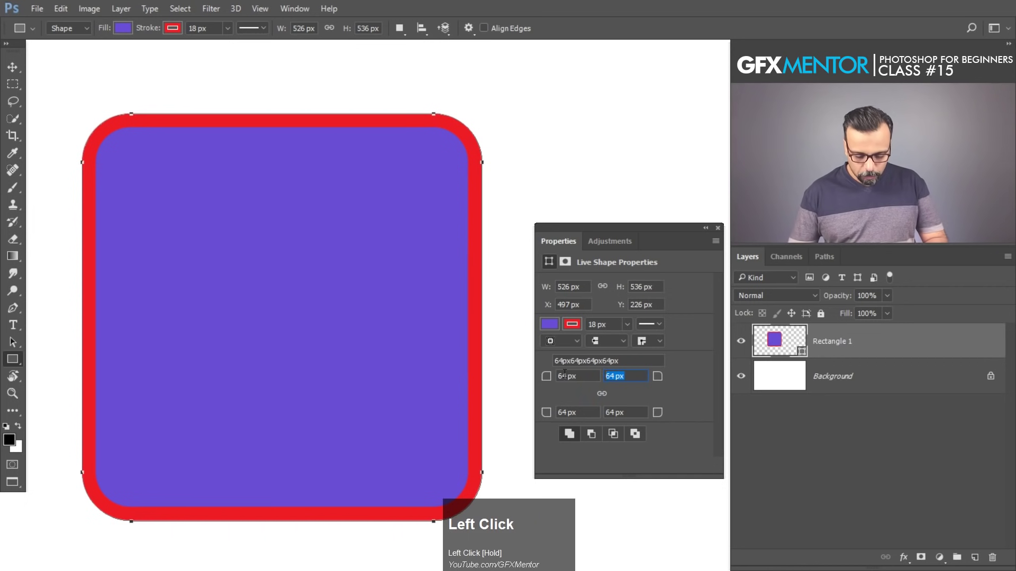
type("0")
left_click(577, 412)
type("0")
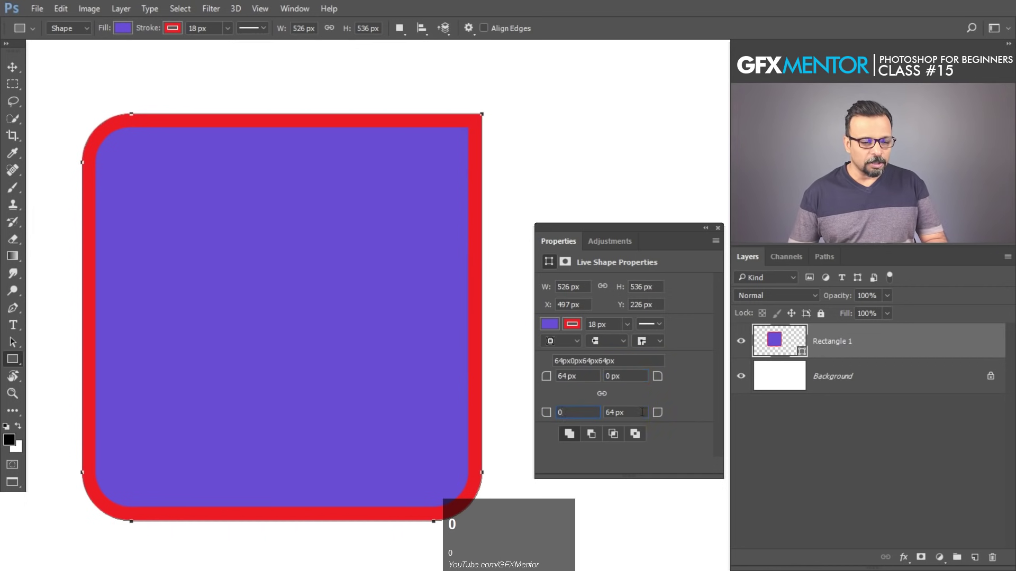
left_click(609, 412)
type("0")
left_click(631, 373)
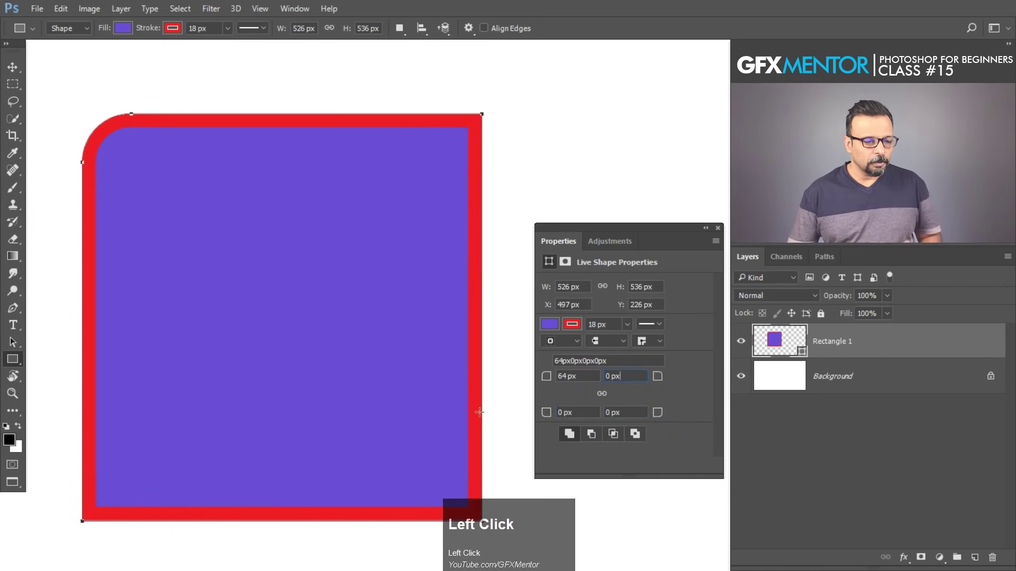
Increase the radius of the rectangle's upper-left corner to 177 px
key("space")
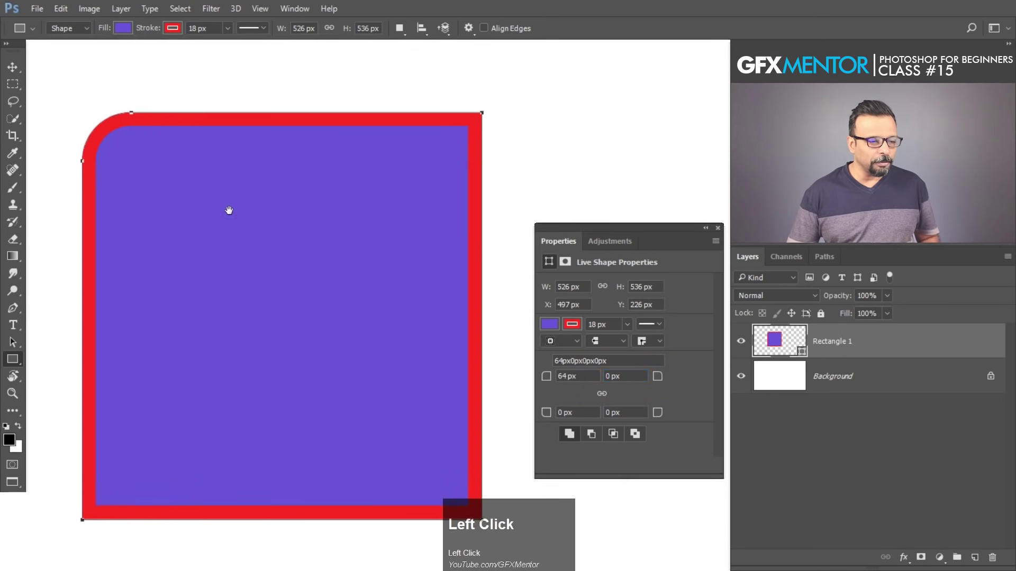
left_click_drag(227, 208, 267, 193)
left_click_drag(545, 378, 567, 380)
left_click_drag(446, 237, 401, 288)
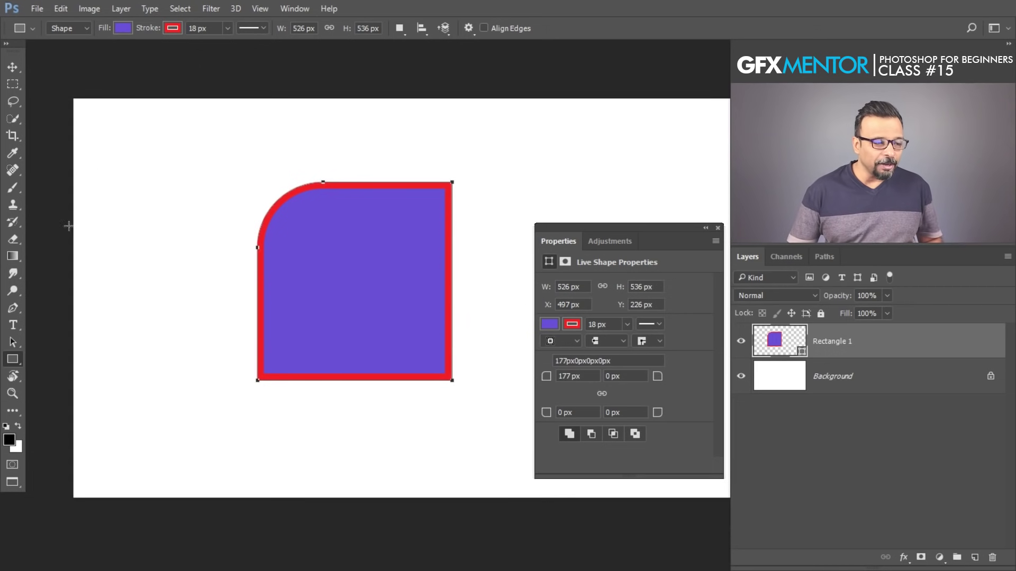
Pull the rectangle's lower-right anchor point outward with the Direct Selection tool, accepting the conversion to a regular path
left_click_drag(13, 342, 78, 359)
left_click_drag(469, 351, 421, 414)
left_click_drag(453, 381, 480, 401)
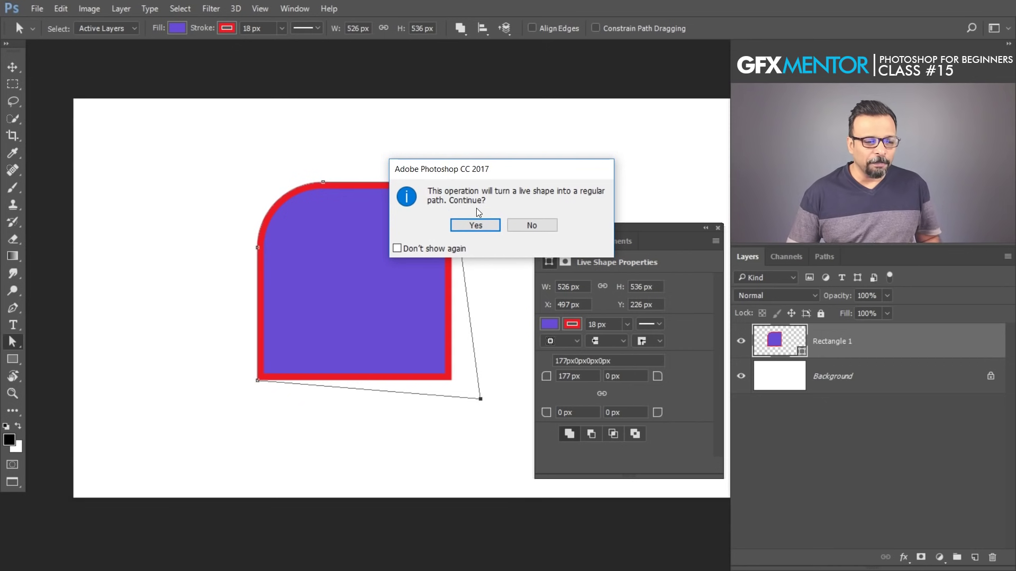
left_click(476, 225)
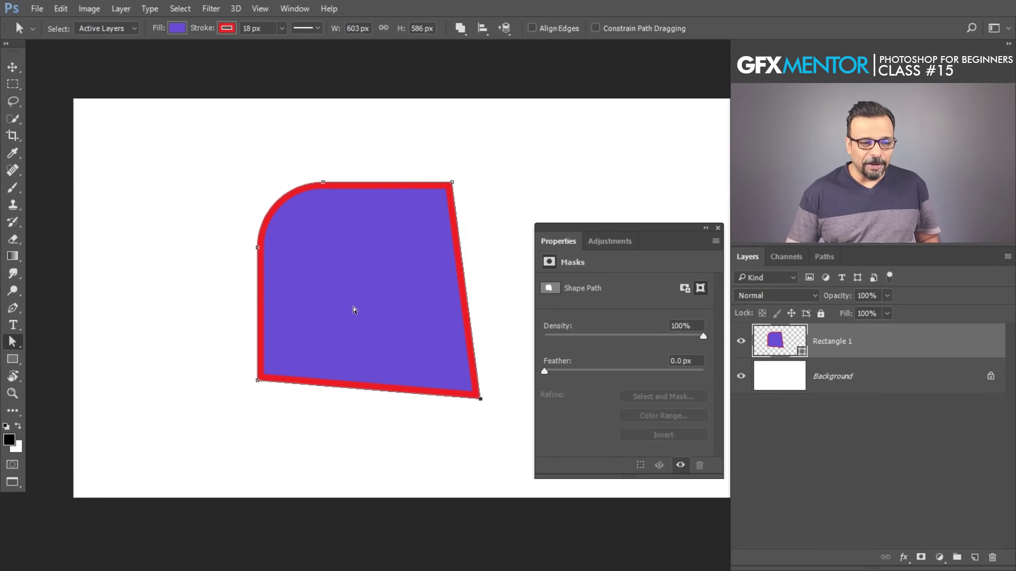
Reselect the distorted shape's path and undo the anchor point move to restore the live rectangle
left_click_drag(363, 303, 343, 294)
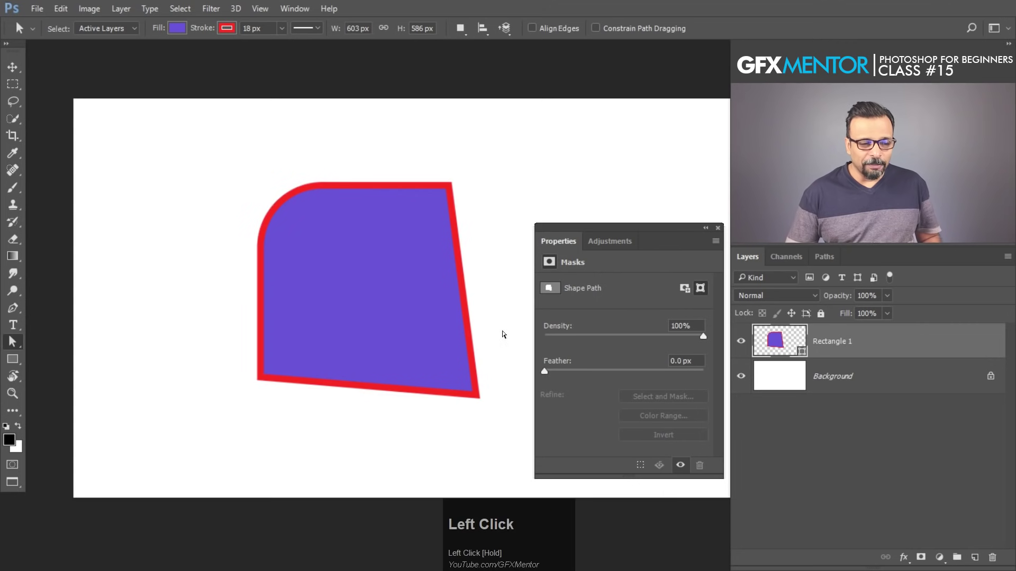
left_click(434, 328)
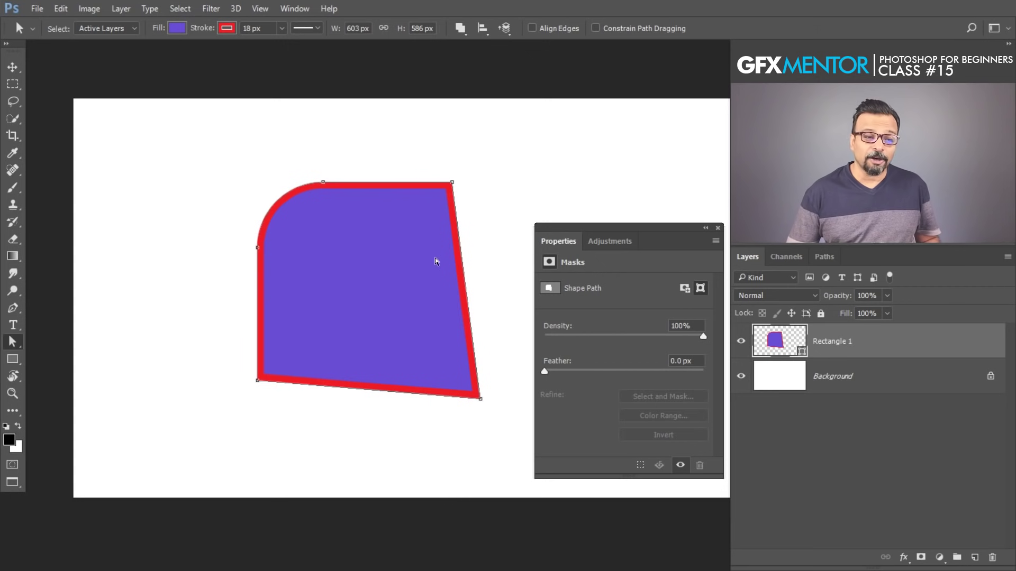
key("ctrl+z")
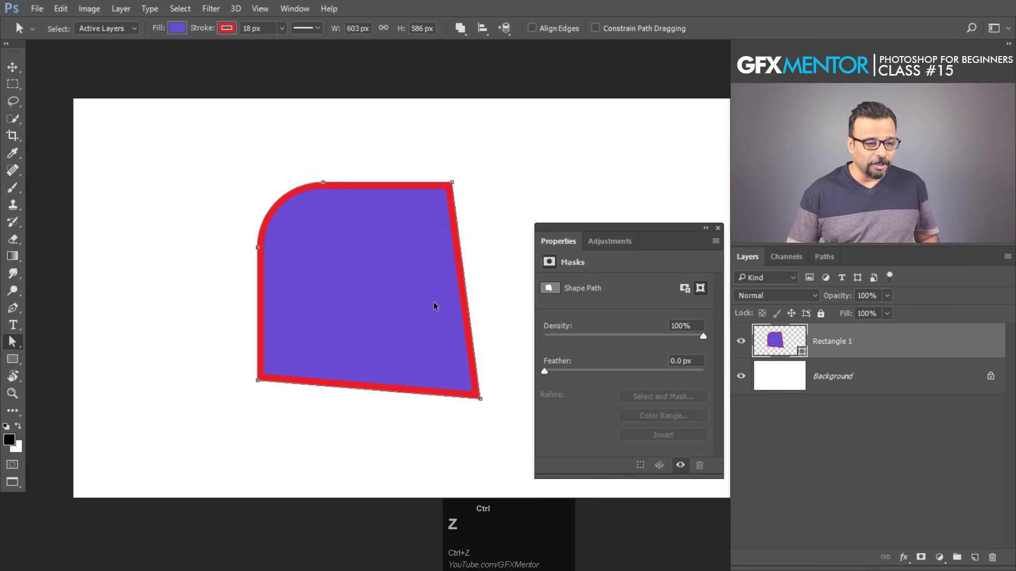
left_click(483, 275)
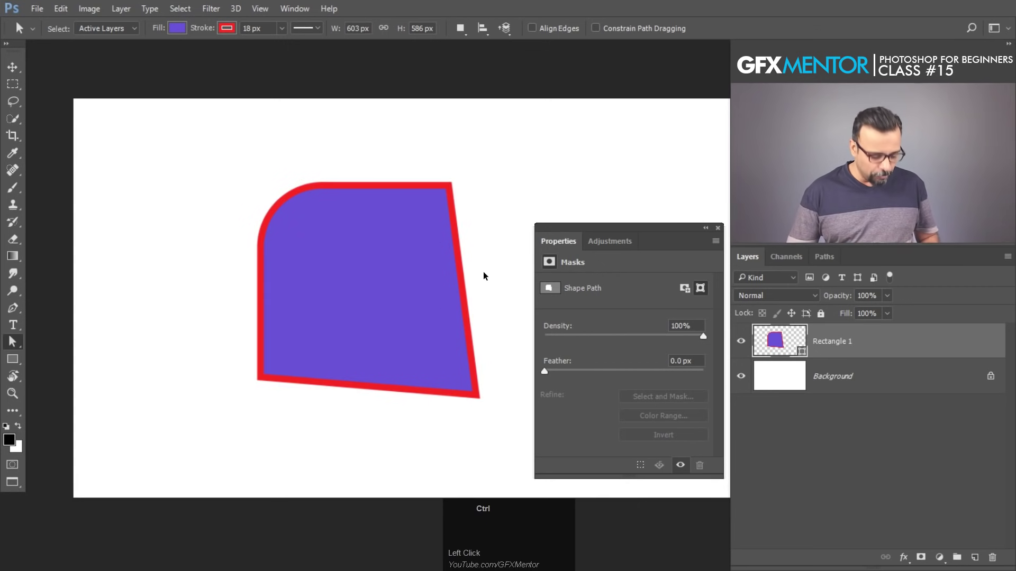
key("ctrl+alt+z")
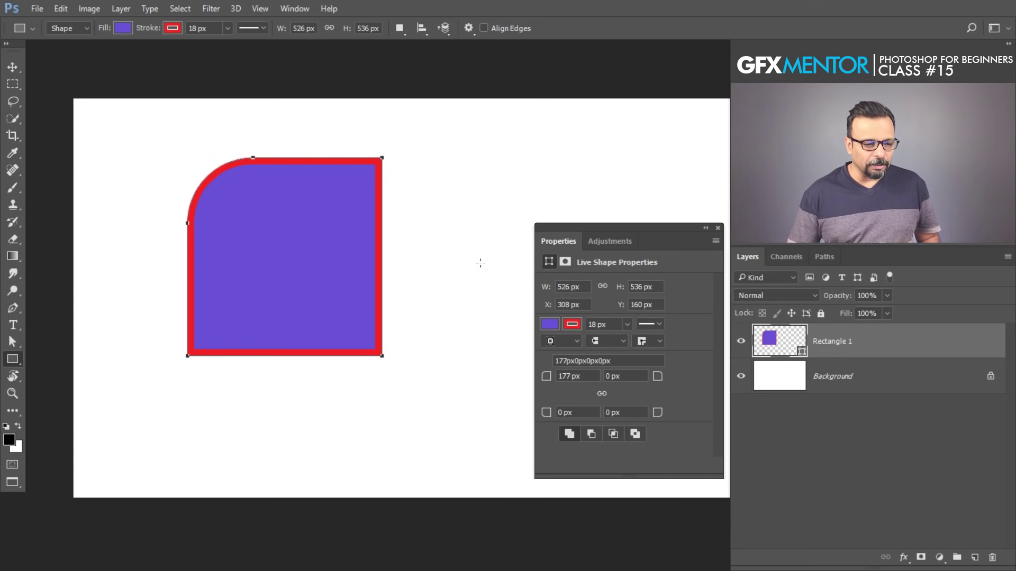
Add a square of about 343 px to the existing shape layer, overlapping the rectangle's lower-right corner
left_click_drag(480, 249, 318, 410)
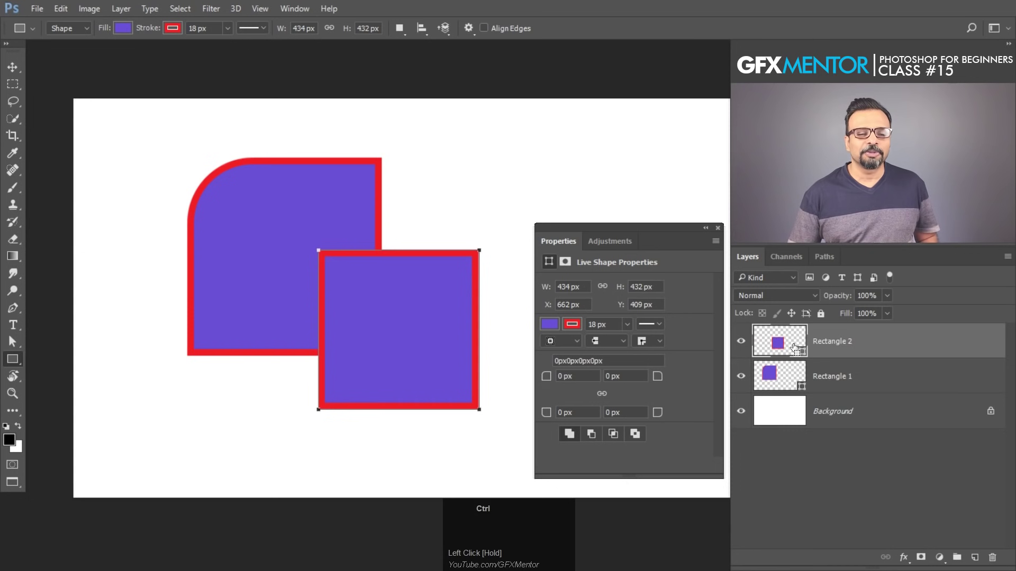
key("ctrl+z")
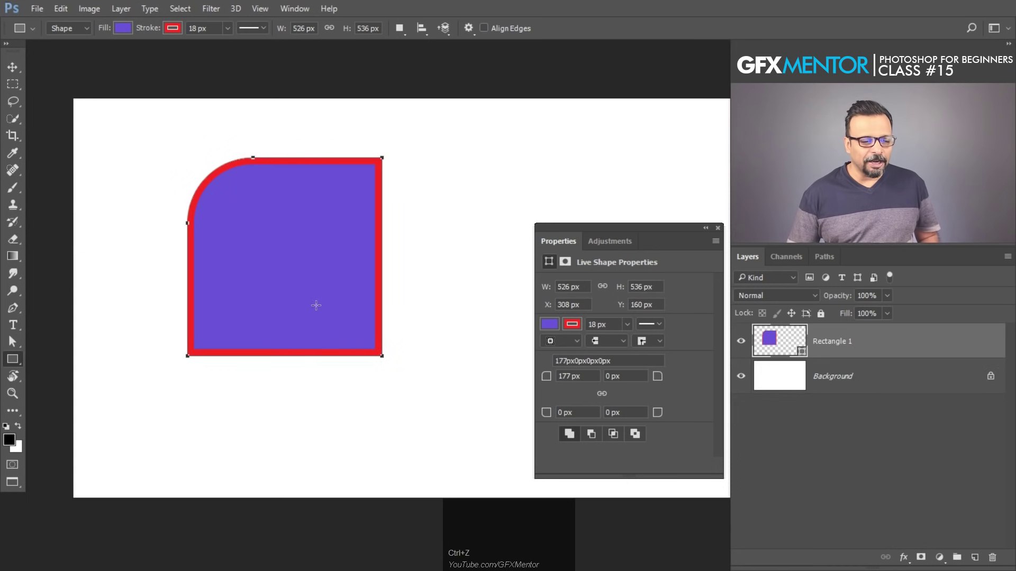
key("shift")
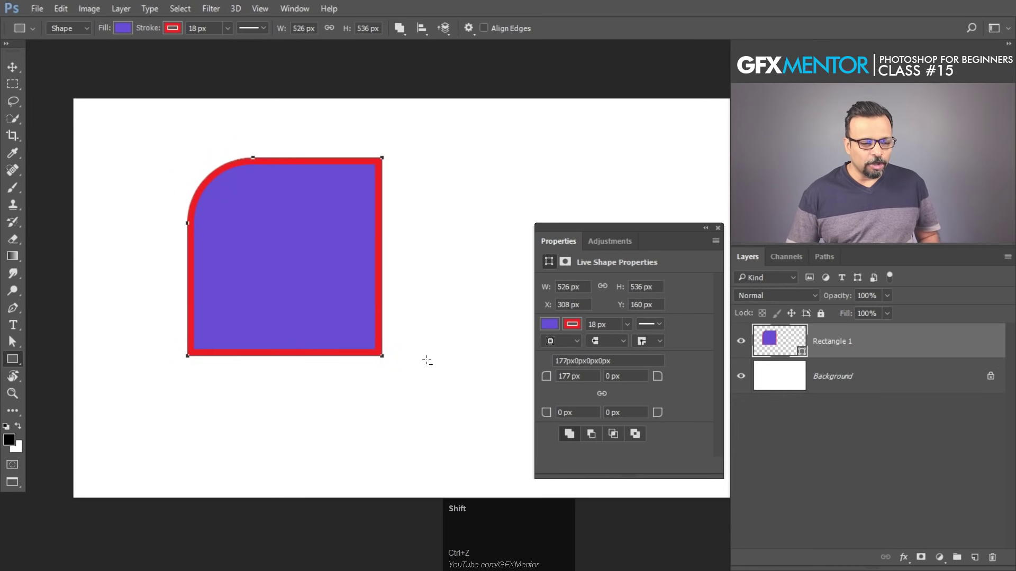
left_click_drag(442, 296, 284, 424)
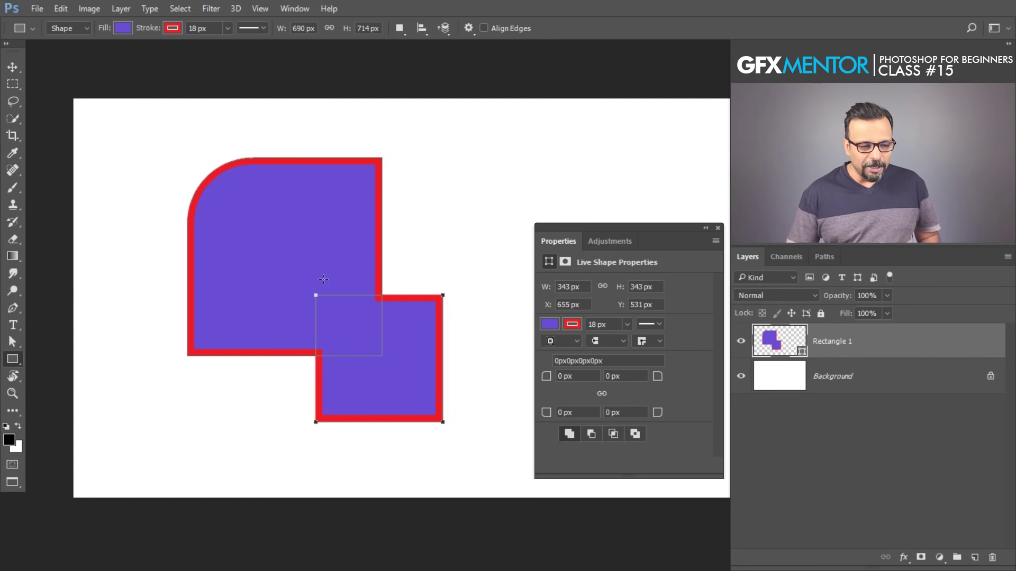
Add two more squares of about 266 px and 225 px to the combined shape, and undo both
left_click_drag(498, 252, 387, 351)
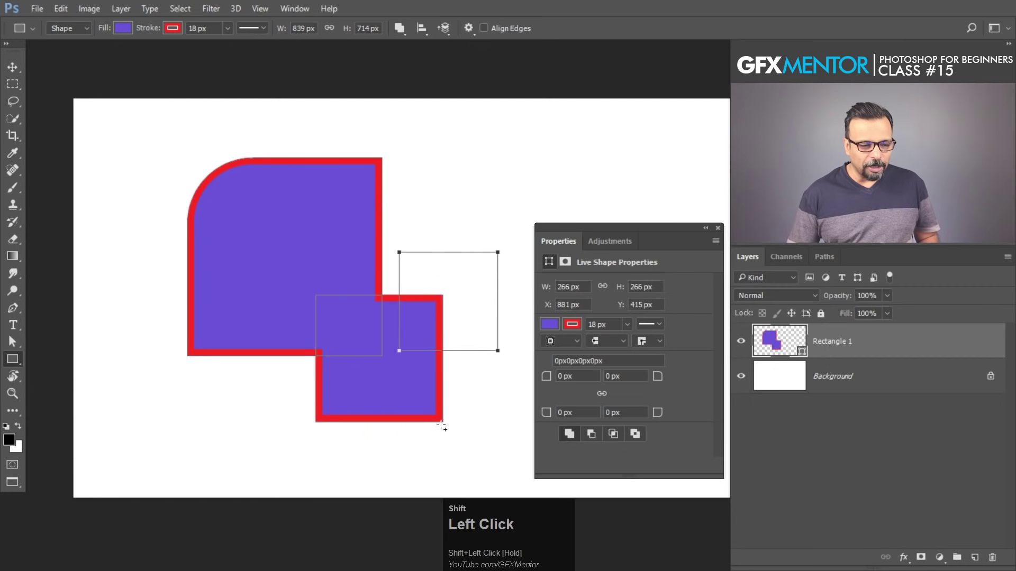
mouse_move(486, 391)
left_mouse_down()
mouse_move(356, 472)
mouse_move(365, 468)
left_mouse_up()
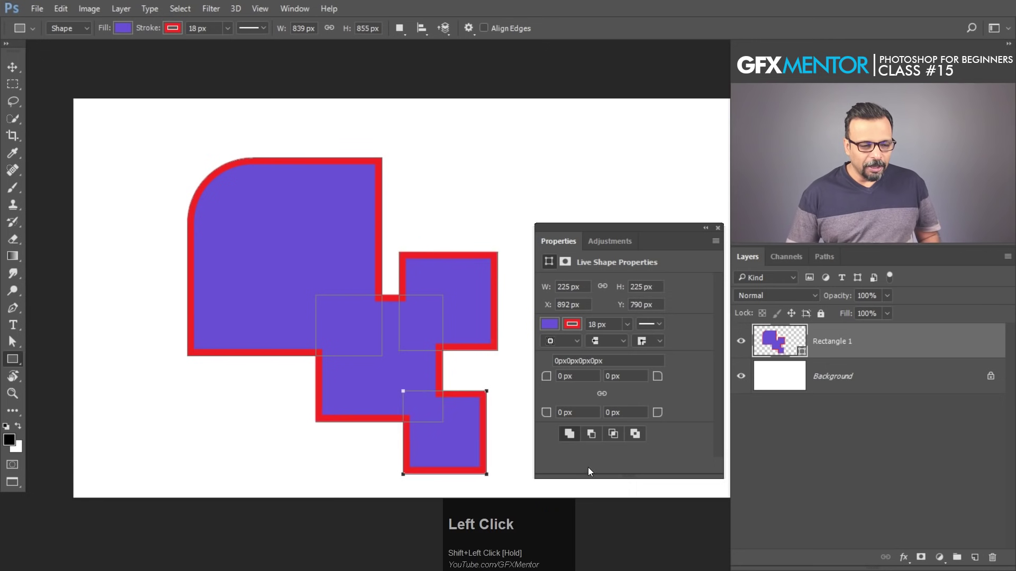
key("ctrl+alt+z")
key("ctrl+alt+z")
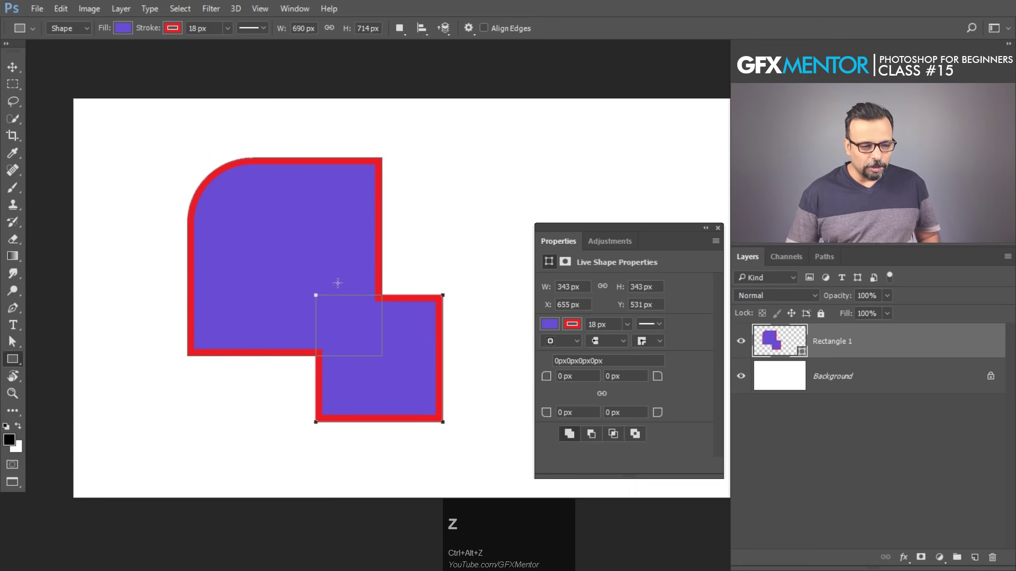
Try subtracting and intersecting the overlapping square, and settle on excluding the overlapping area
left_click(593, 434)
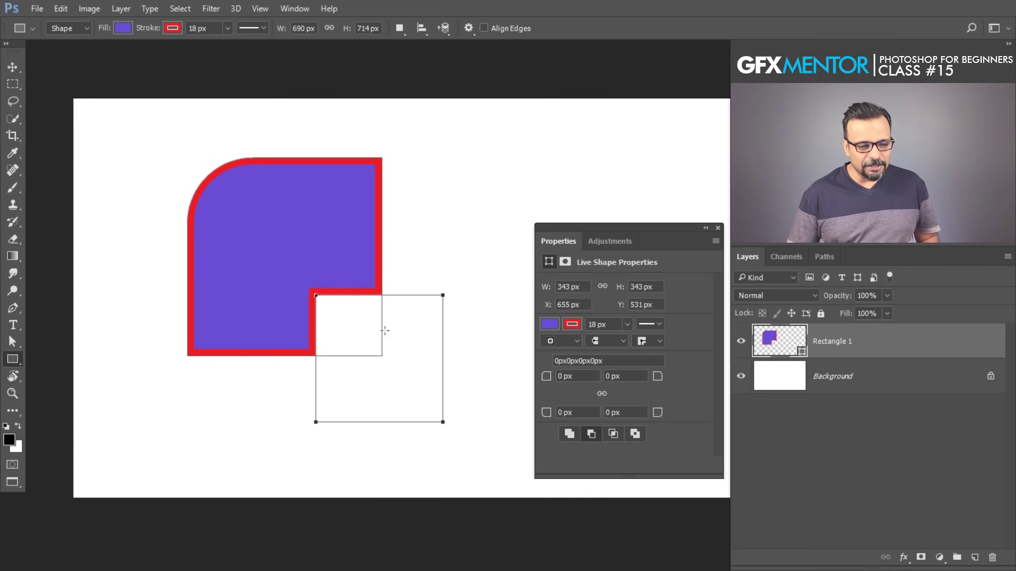
left_click(613, 434)
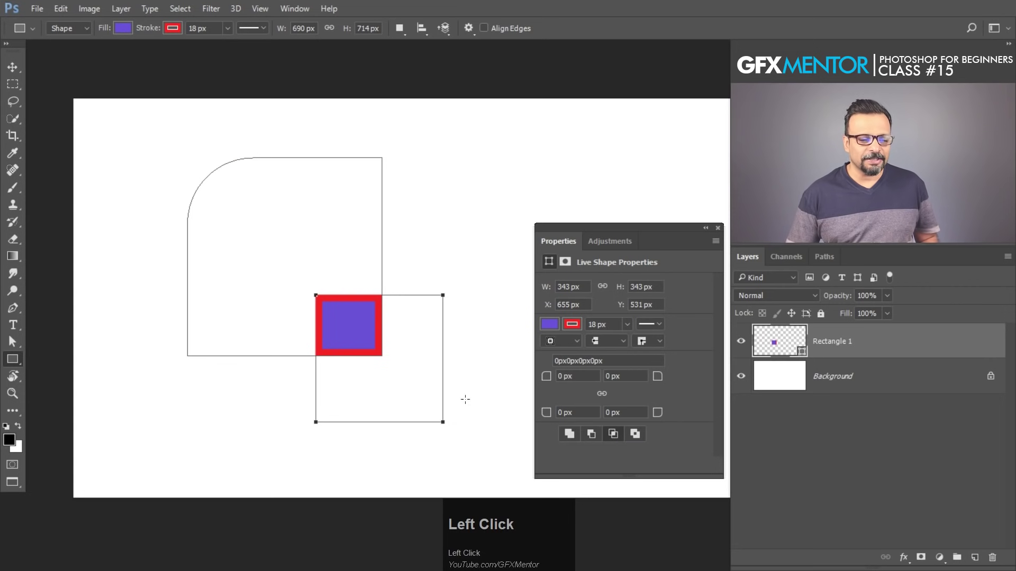
left_click(635, 434)
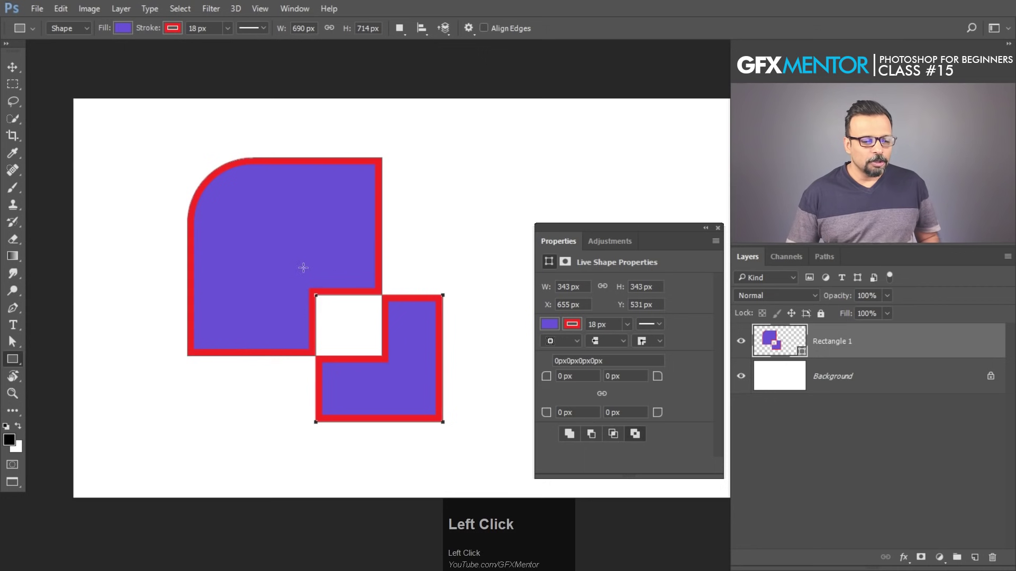
Add squares of about 199 px and 238 px overlapping the shape's right side, excluding the overlap of each
left_click_drag(351, 203, 424, 277, "shift")
left_click(635, 434)
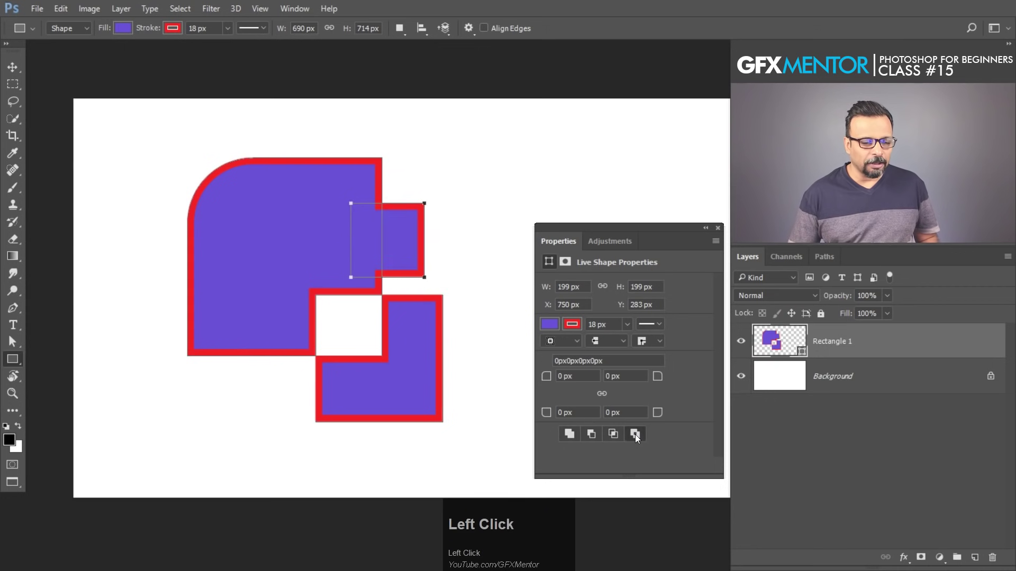
left_click_drag(412, 374, 500, 463, "shift")
left_click(634, 435)
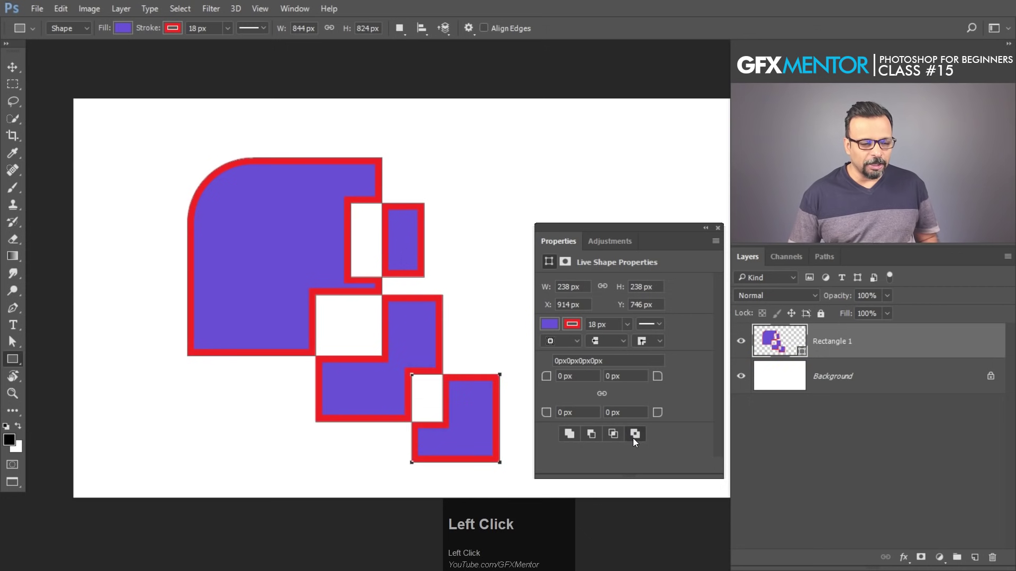
Reselect the Rectangle 1 layer and remove the combined shape's stroke
left_click(800, 379)
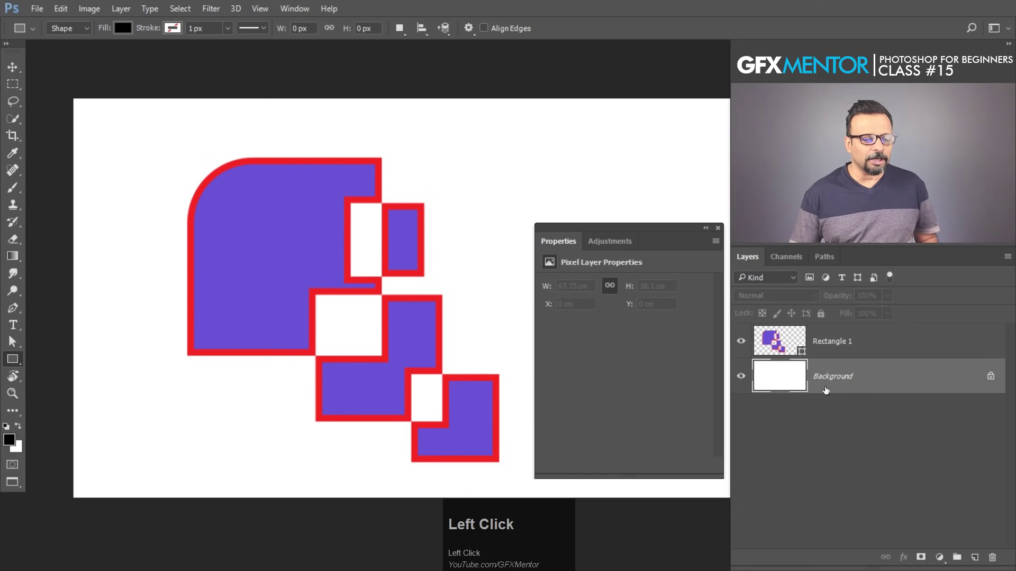
left_click(842, 345)
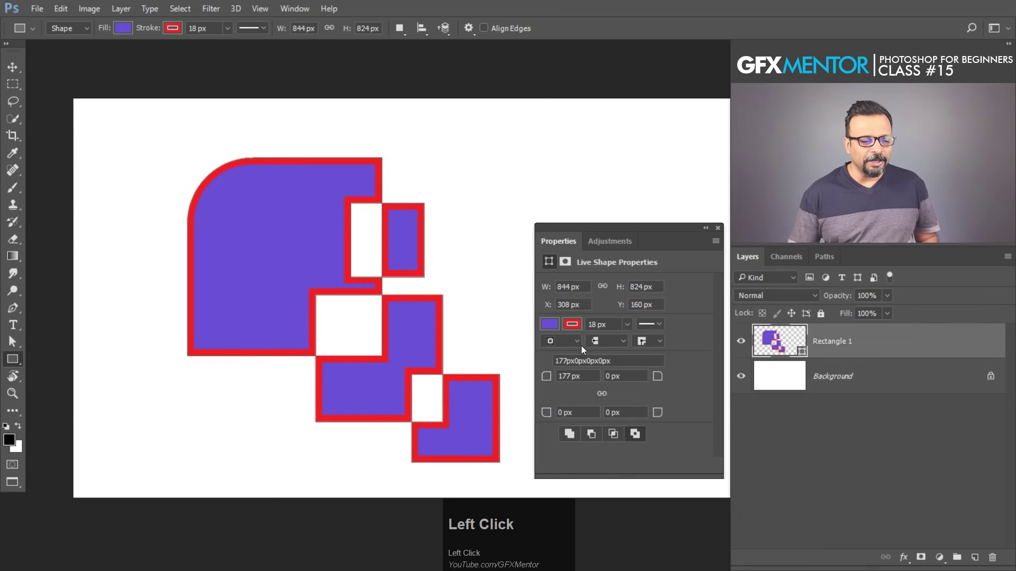
left_click(572, 324)
left_click(557, 350)
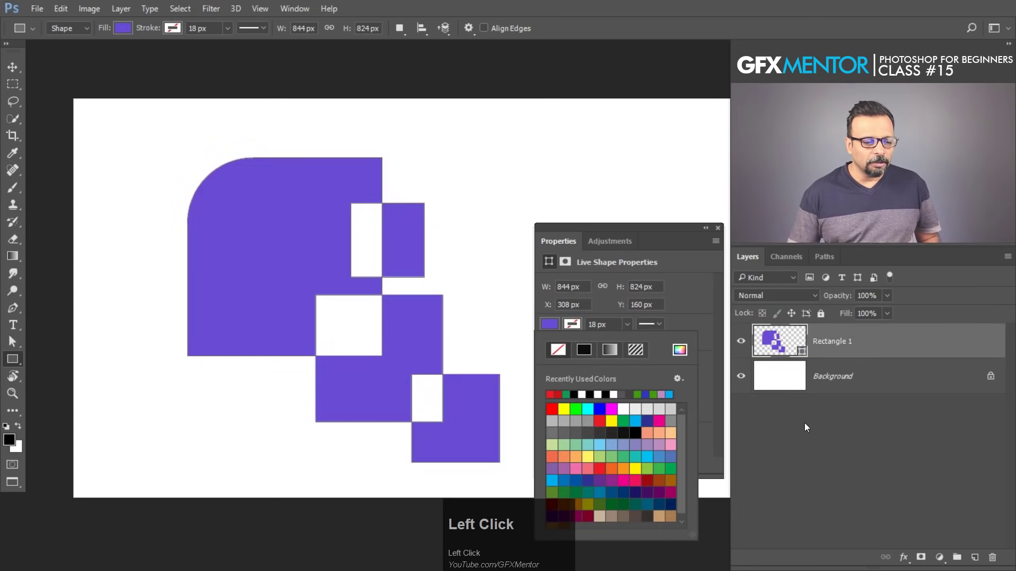
left_click(855, 388)
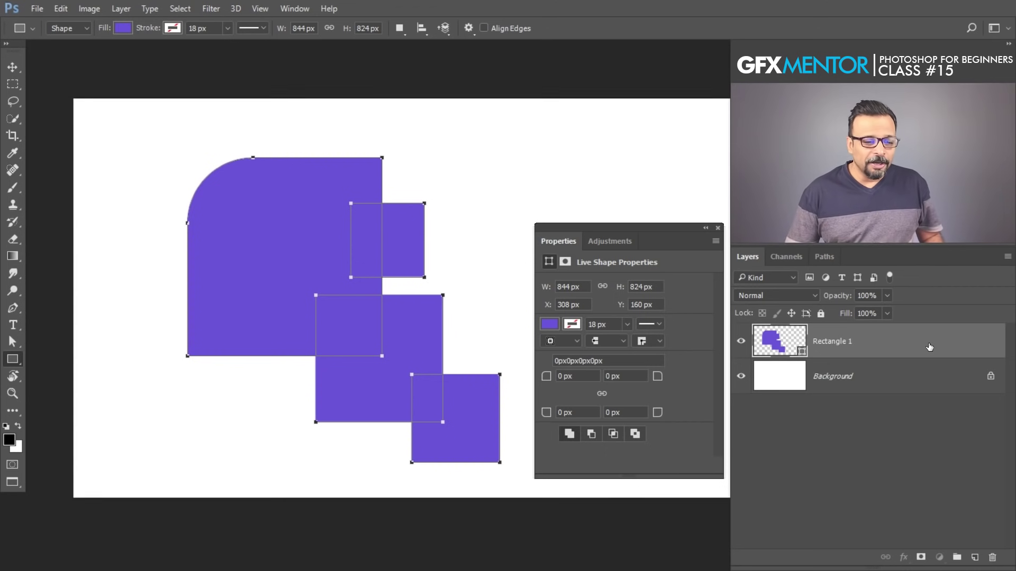
Delete the Rectangle 1 layer and draw a black rounded rectangle about 713 × 629 px with 10 px corners
left_click_drag(889, 346, 993, 557)
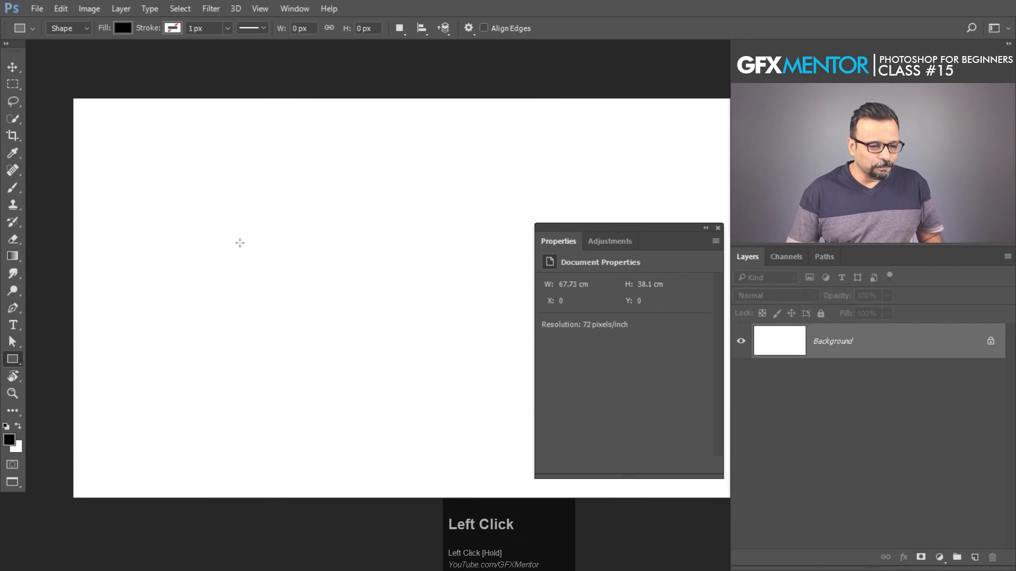
left_click_drag(17, 362, 74, 369)
left_click_drag(205, 182, 469, 413)
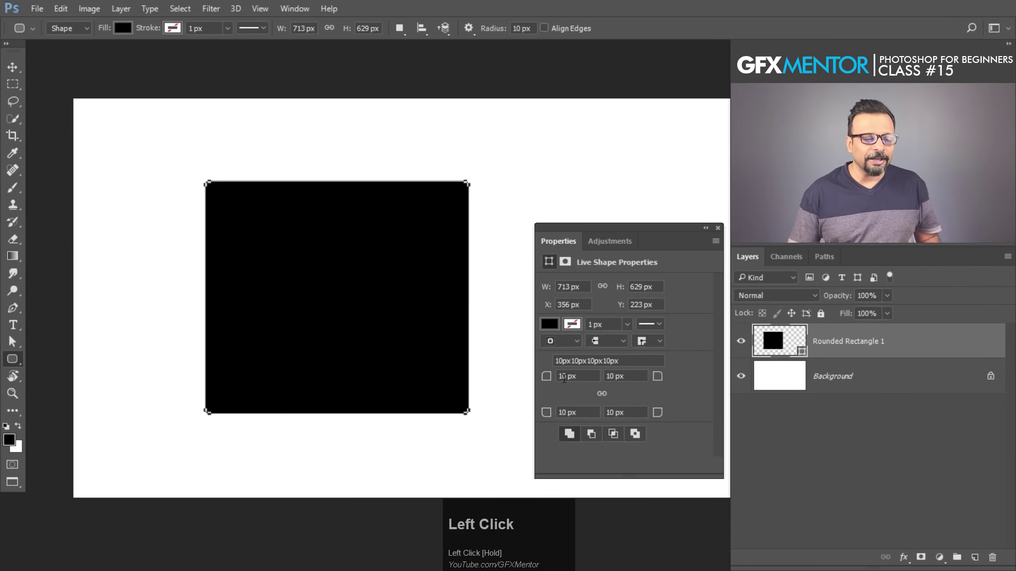
Link the rounded rectangle's corners, round all four to 88 px, and undo back to the blank canvas
left_click_drag(547, 377, 599, 390)
key("ctrl+z")
left_click(603, 395)
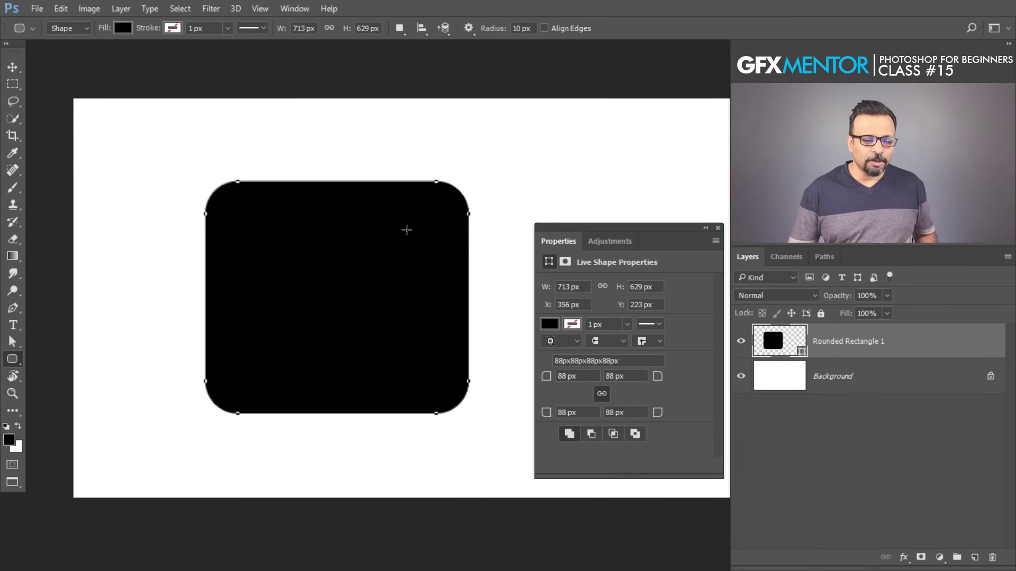
key("ctrl+z")
key("ctrl+alt+z")
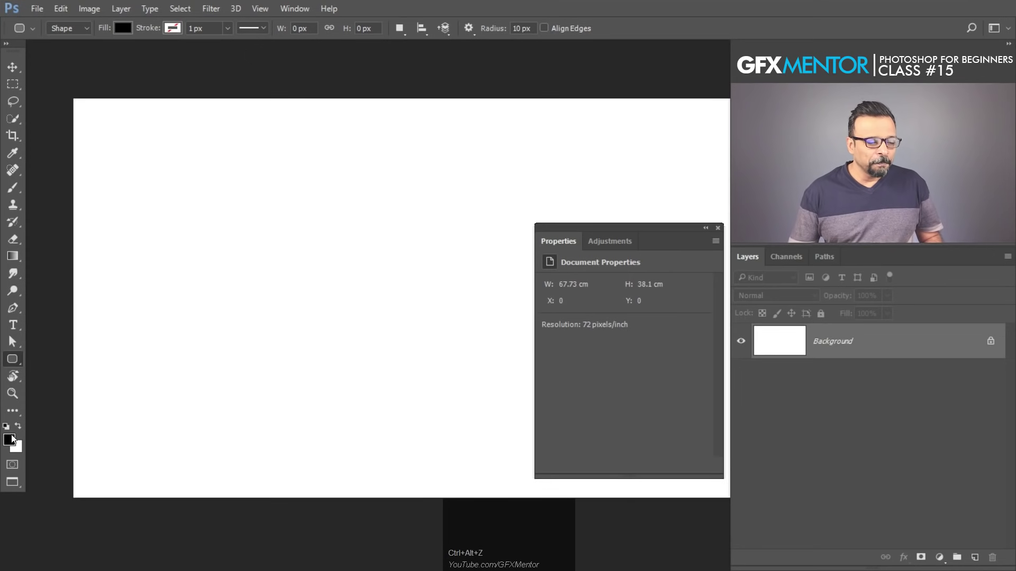
Set the foreground colour to a bright blue
left_click(9, 440)
left_click(602, 246)
left_click(639, 295)
left_click(758, 220)
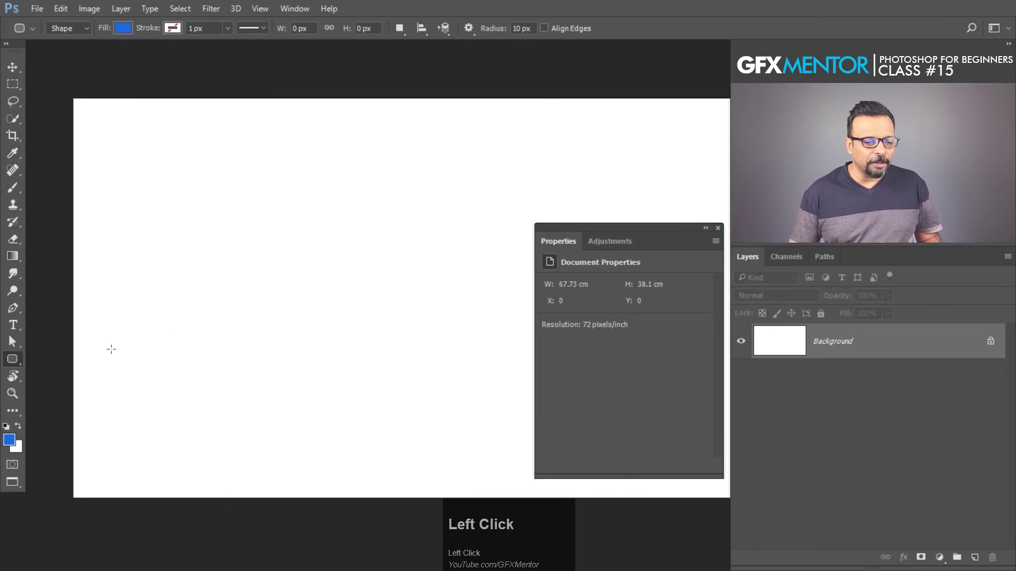
Draw a blue circle about 687 px across with the Ellipse tool, and undo it
left_click(17, 361)
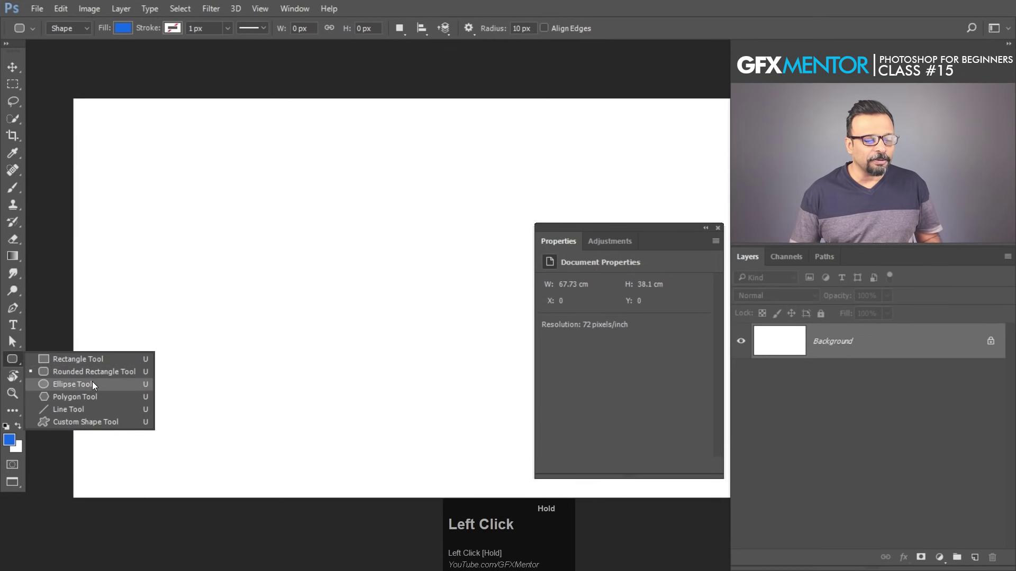
left_click(92, 382)
left_click_drag(229, 168, 483, 422)
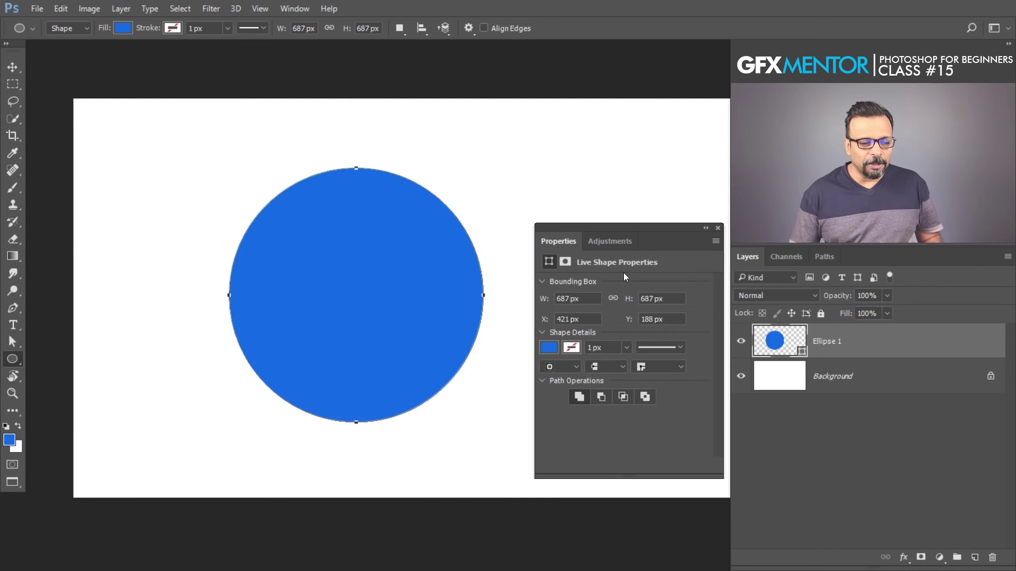
key("ctrl+z")
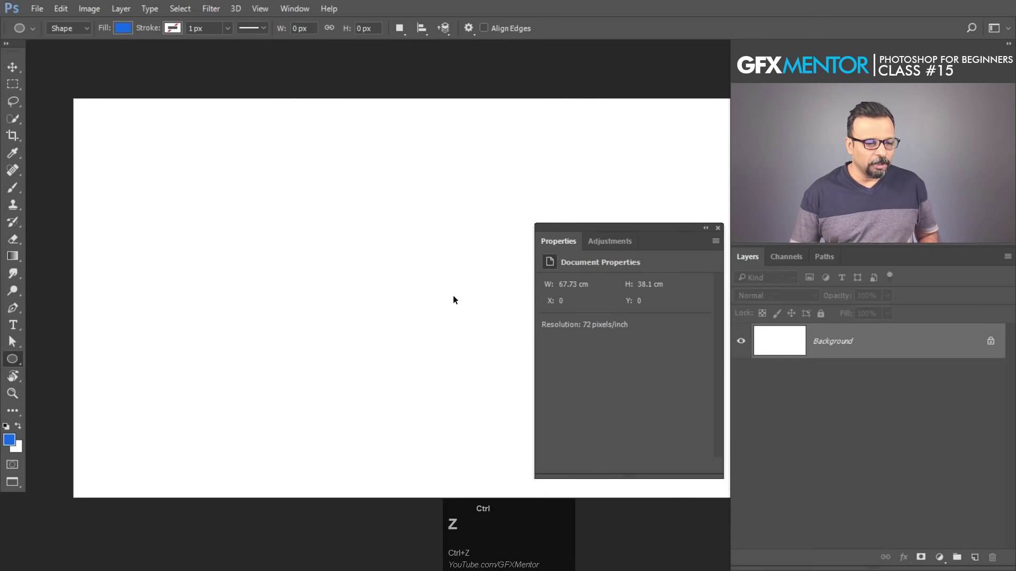
Draw a blue five-sided polygon about 409 px across with the Polygon tool and move it toward the canvas centre
left_click_drag(14, 358, 100, 397)
left_click_drag(271, 233, 323, 280)
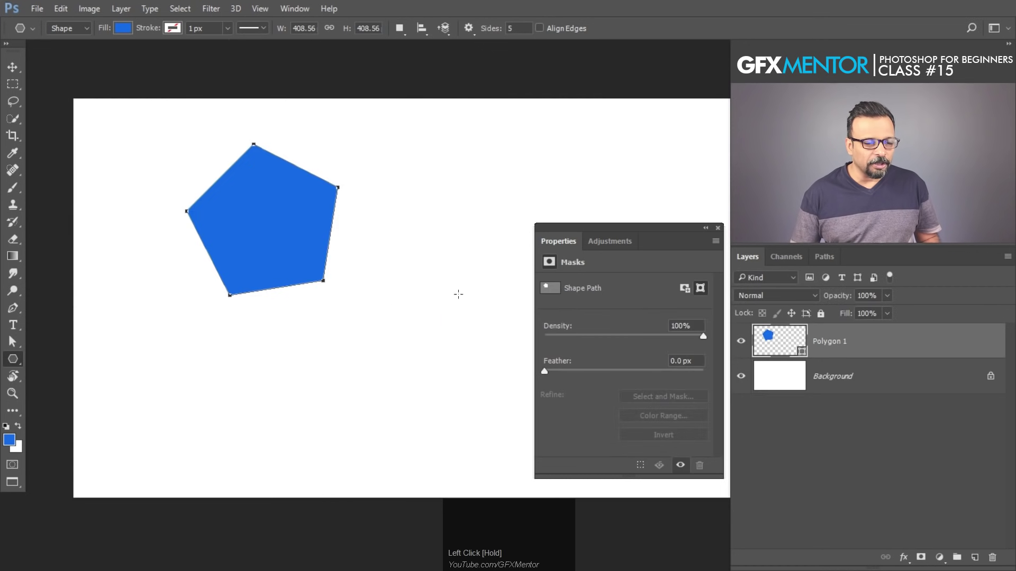
left_click_drag(276, 220, 316, 276)
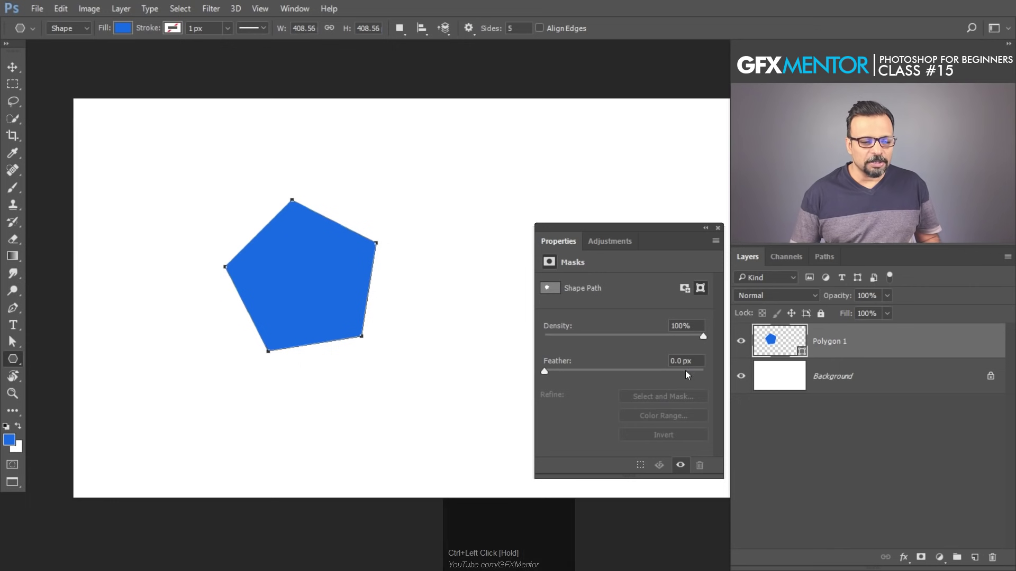
Set the polygon sides to 8 and draw a small octagon about 172 px across above the pentagon
left_click(519, 28)
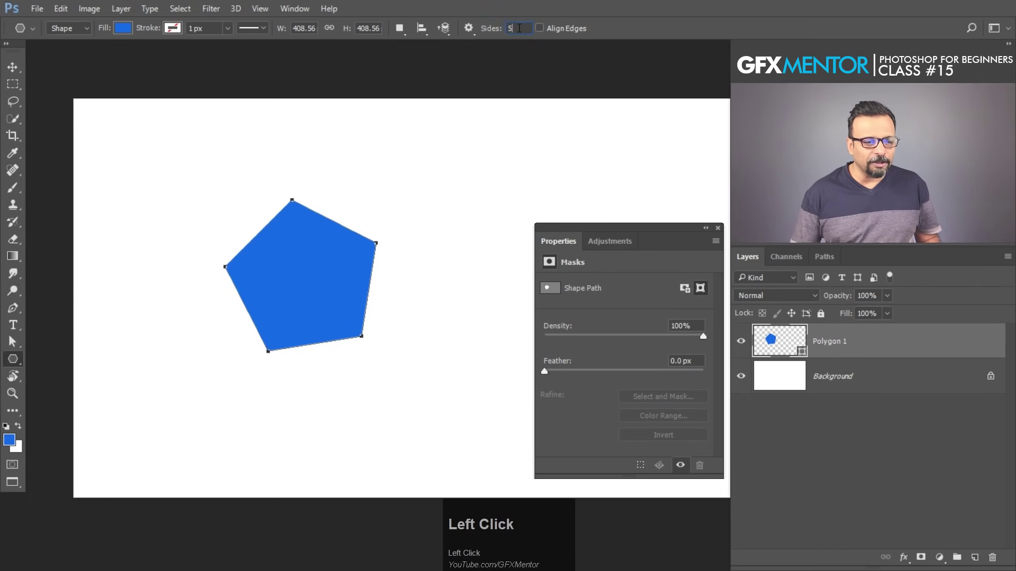
scroll(520, 29, "up", 2)
scroll(521, 29, "up", 1)
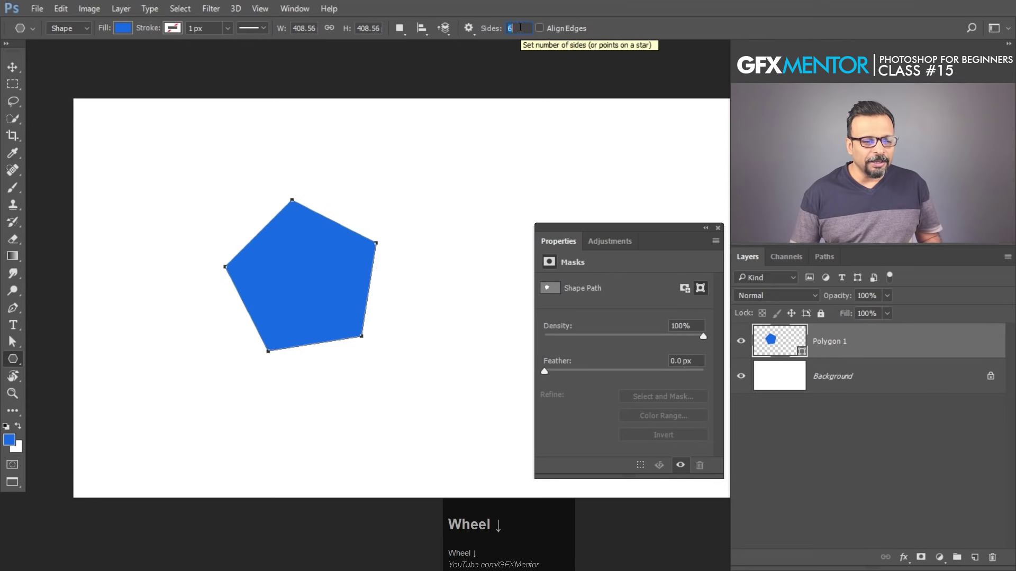
scroll(524, 30, "down", 4)
scroll(524, 30, "down", 2)
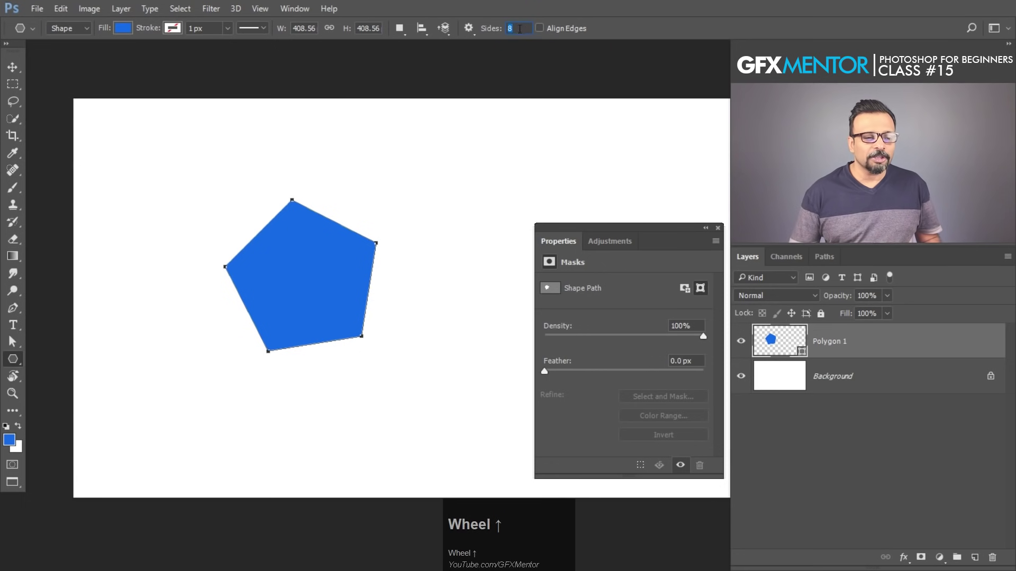
left_click_drag(391, 189, 415, 217)
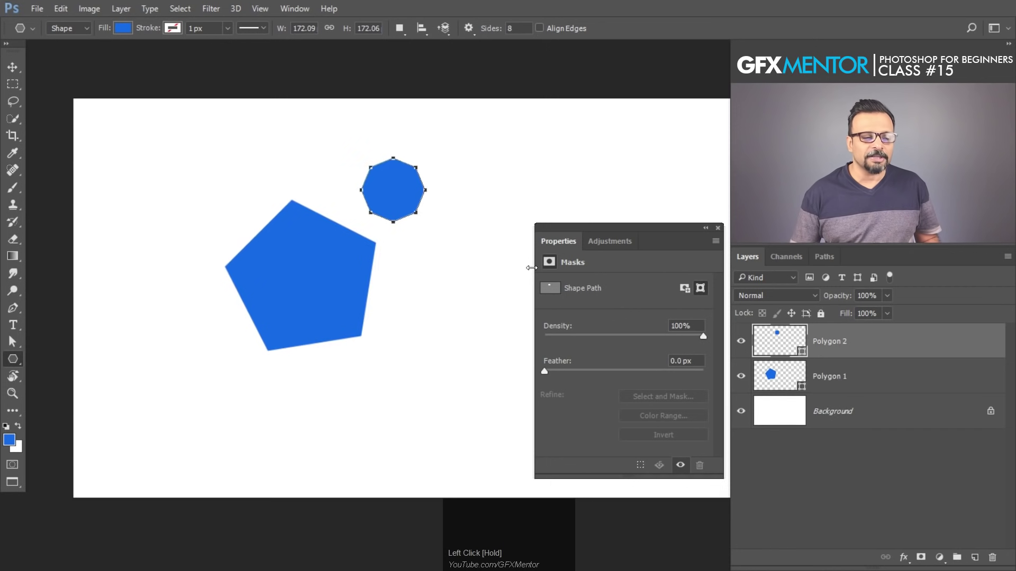
Set the polygon sides to 3 and add a triangle to the octagon's layer, just below the octagon
left_click(520, 29)
scroll(521, 29, "up", 1)
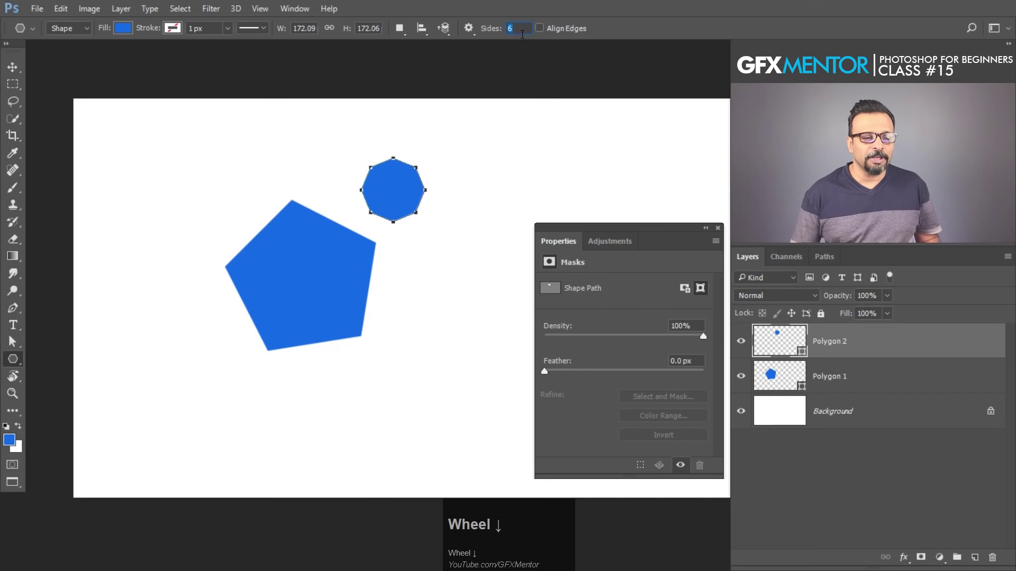
left_click_drag(416, 280, 473, 316)
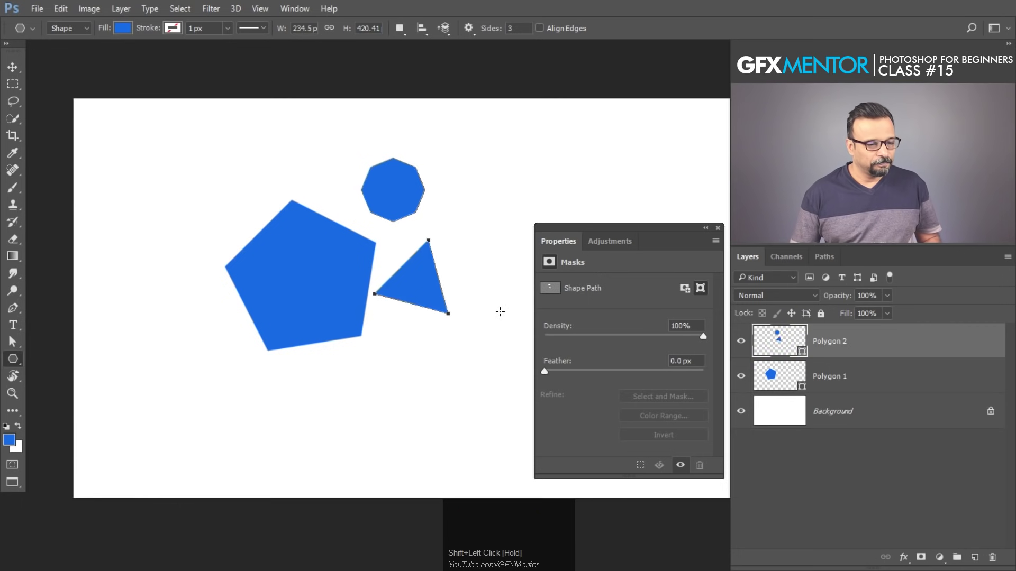
Undo all the drawn polygons back to the blank canvas
key("ctrl+z")
key("ctrl+alt+z")
key("ctrl+alt+z")
key("ctrl+alt+z")
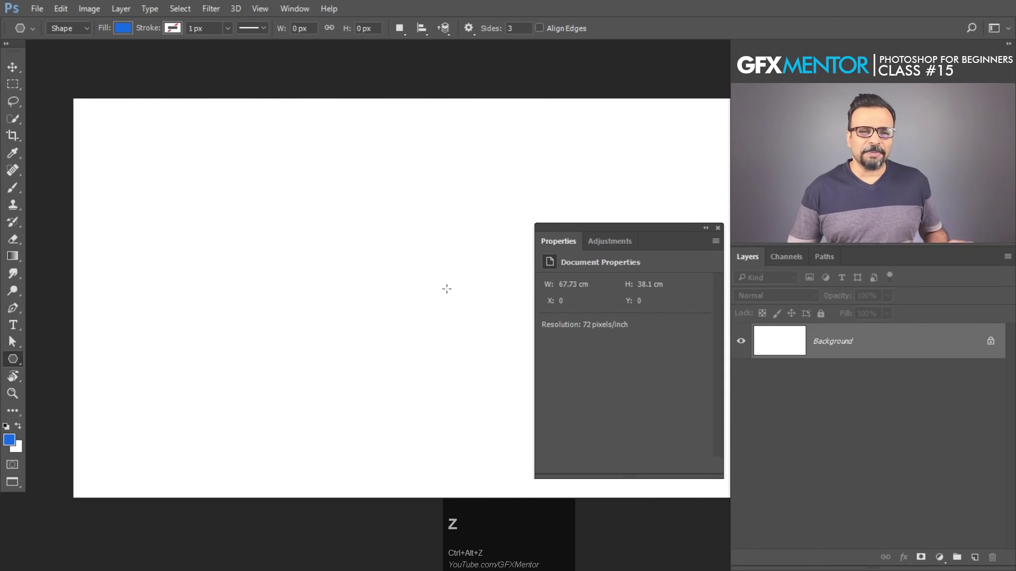
Draw a horizontal line about 1127 px long and a vertical line about 683 px long crossing it, on one shape layer
left_click(13, 365)
left_click_drag(12, 366, 87, 409)
left_click_drag(121, 196, 537, 196)
left_click_drag(335, 118, 335, 370)
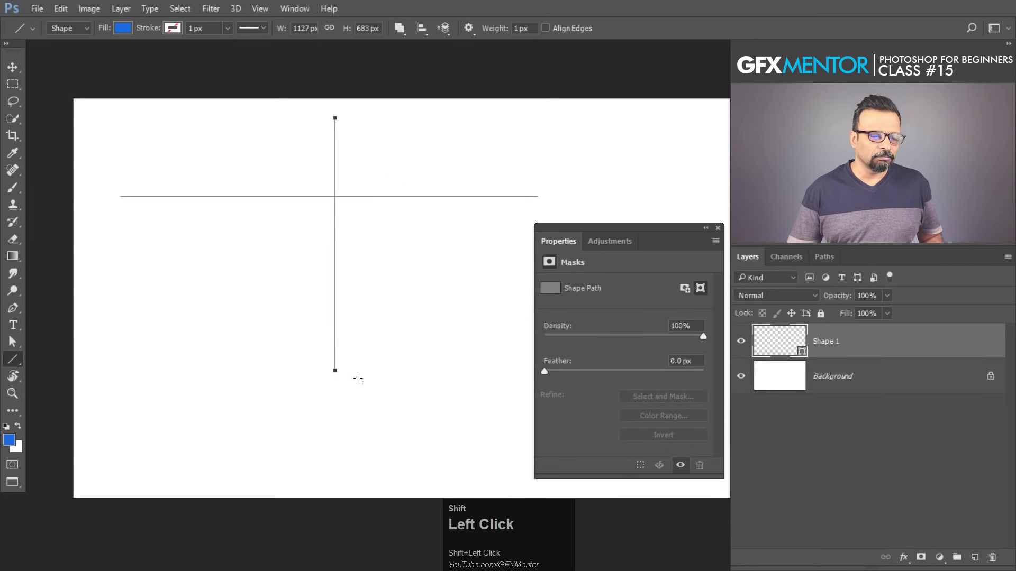
Deselect the line layer to inspect the 1 px lines, and undo both lines
left_click(775, 346)
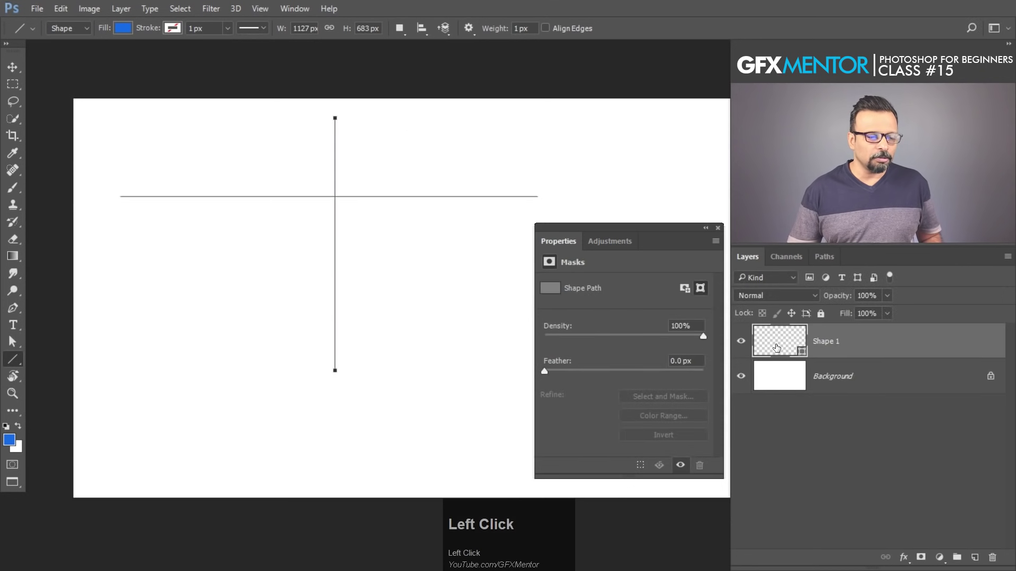
left_click(792, 386)
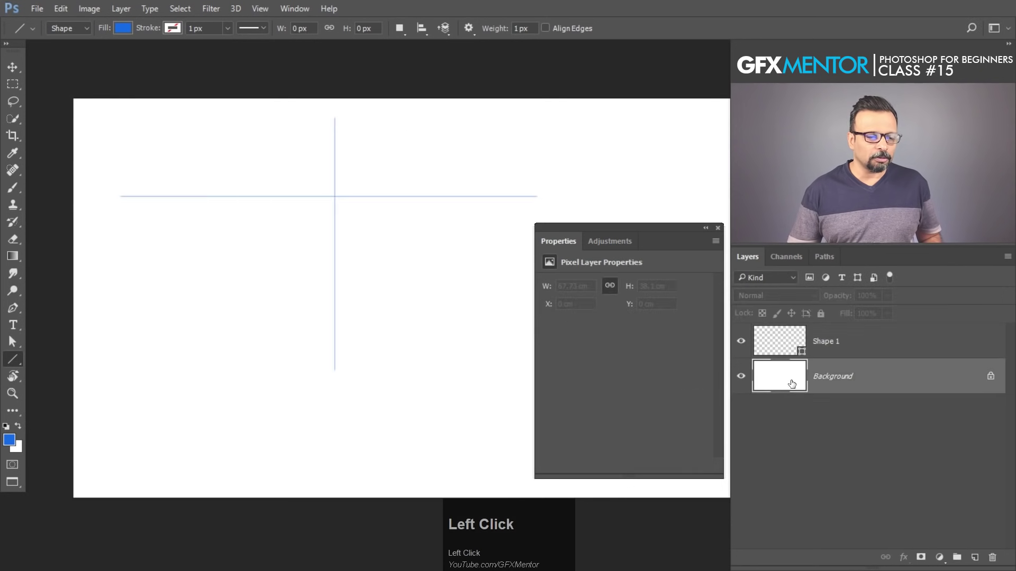
left_click(787, 339)
key("ctrl+alt+z")
key("ctrl+alt+z")
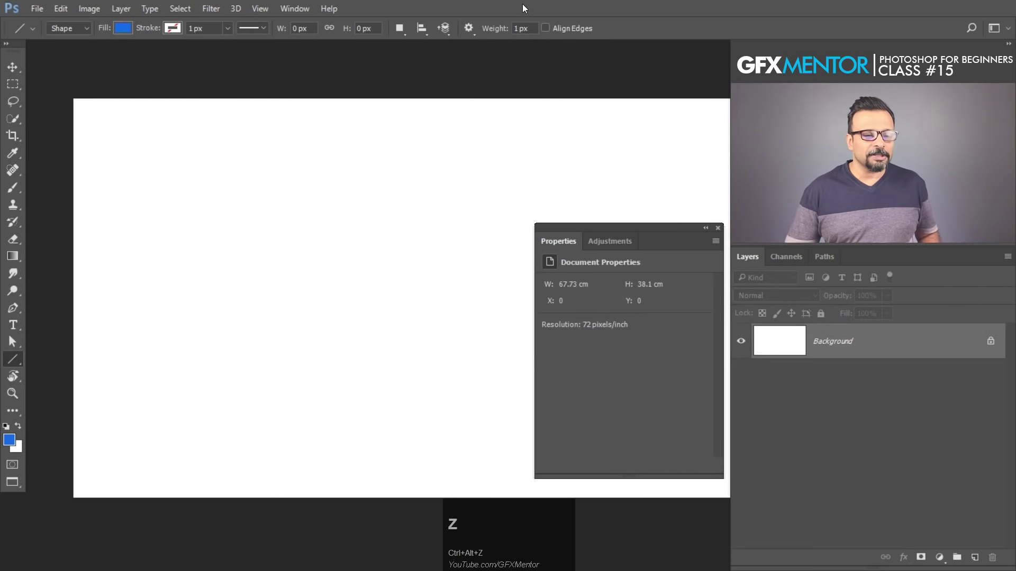
Set the line weight to 4 px, draw a horizontal line across the whole canvas, and undo the line
left_click(520, 28)
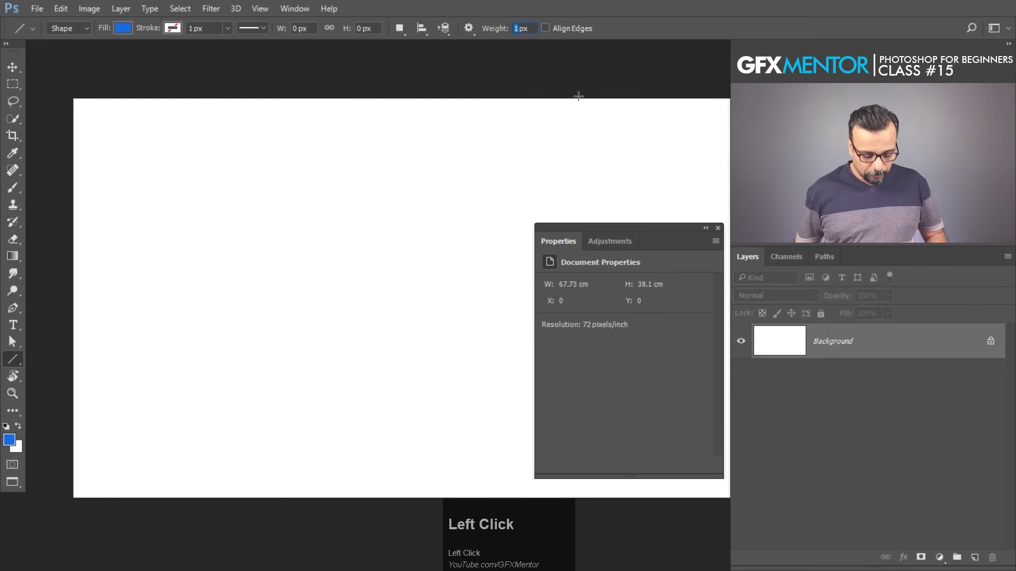
type("4")
left_click_drag(59, 215, 749, 216)
left_click(482, 310)
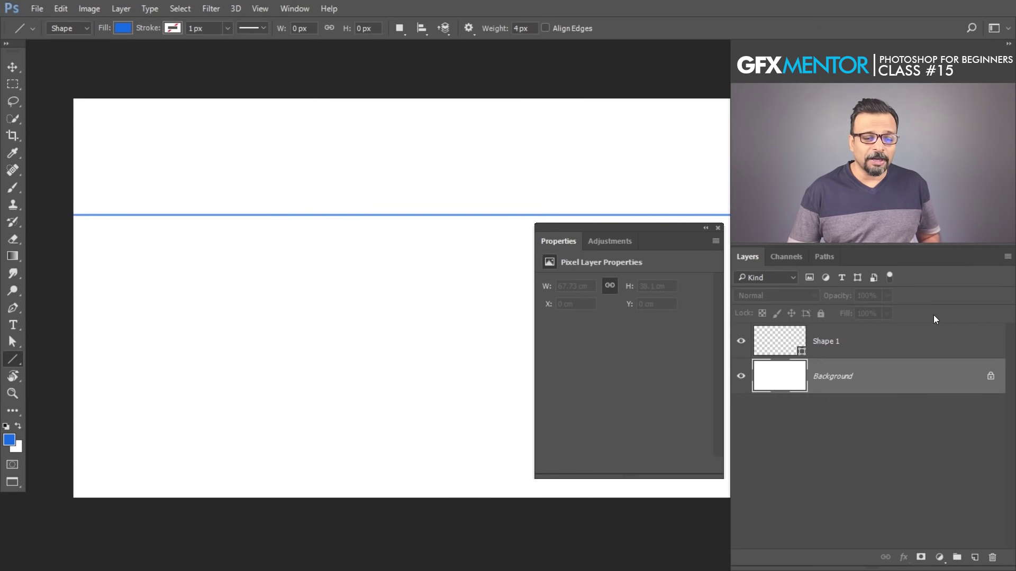
key("ctrl+alt+z")
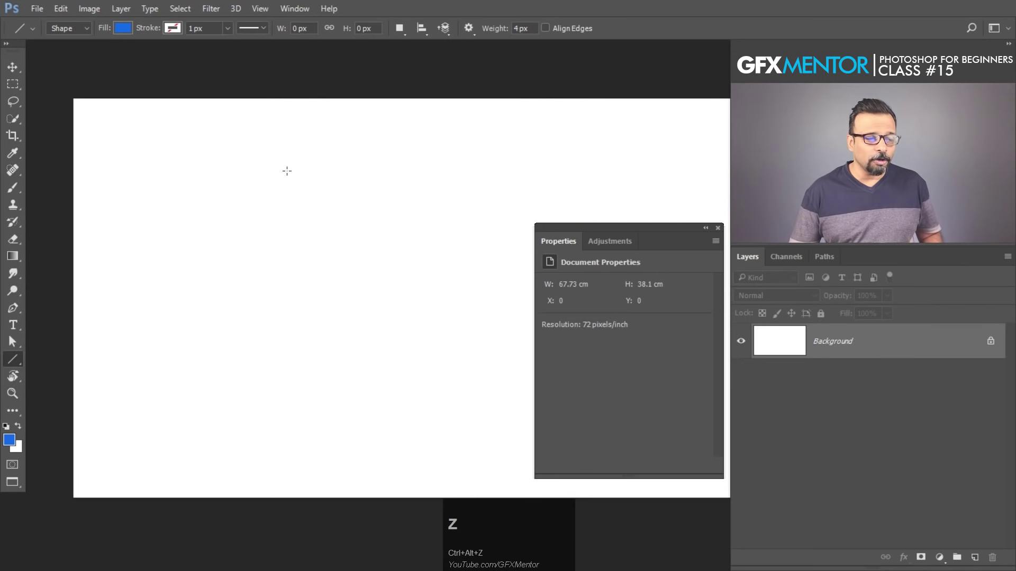
left_click(83, 26)
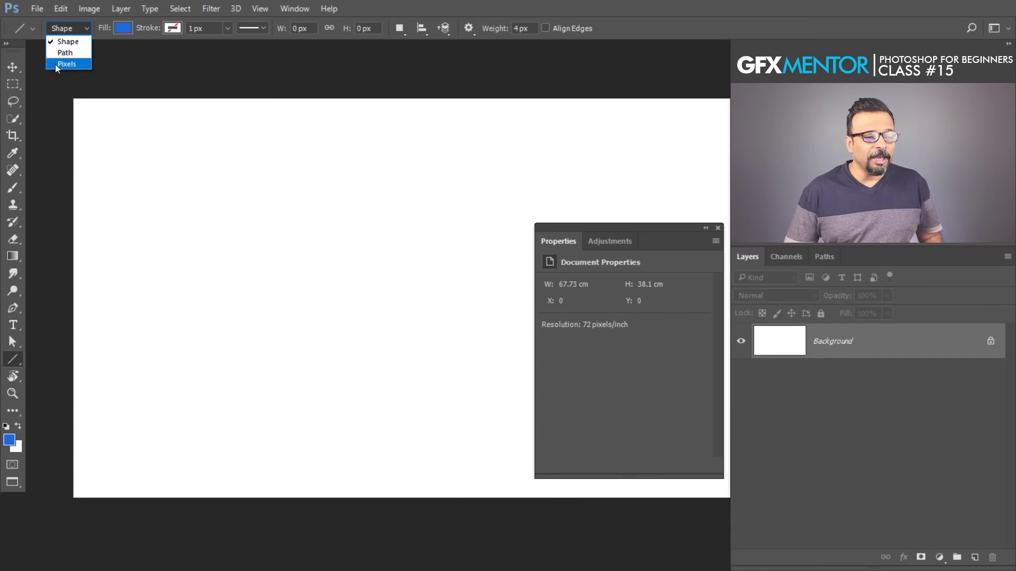
left_click(78, 43)
left_click_drag(176, 166, 271, 261)
key("ctrl+z")
left_click(13, 377)
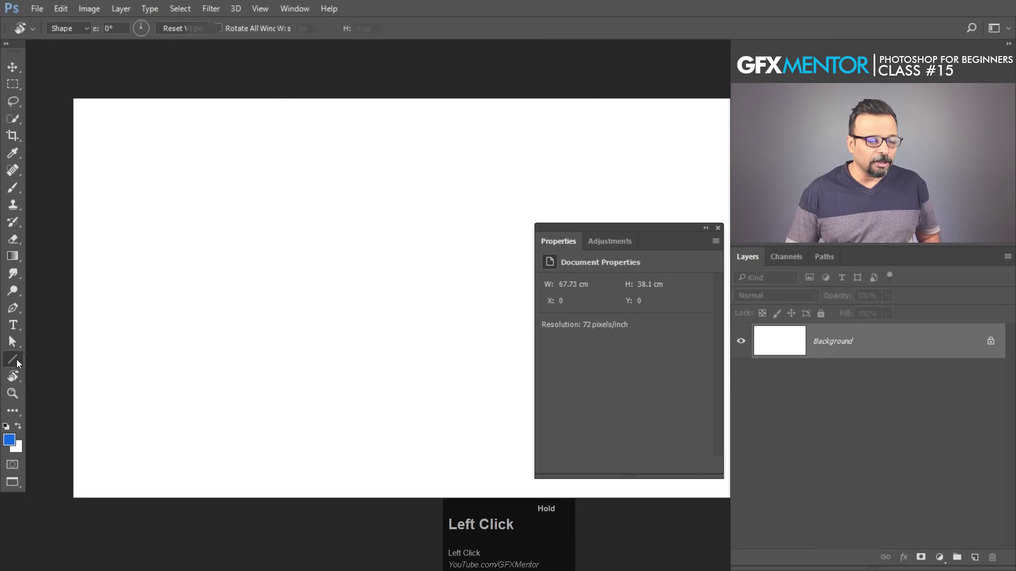
Draw two blue shape-layer rectangles side by side, the second about 225 × 221 px
left_click_drag(17, 360, 54, 359)
left_click_drag(166, 186, 280, 303)
left_click_drag(331, 217, 415, 299)
Change the drawing mode to Path and draw two rectangular paths, the lower one about 343 × 187 px
left_click(82, 28)
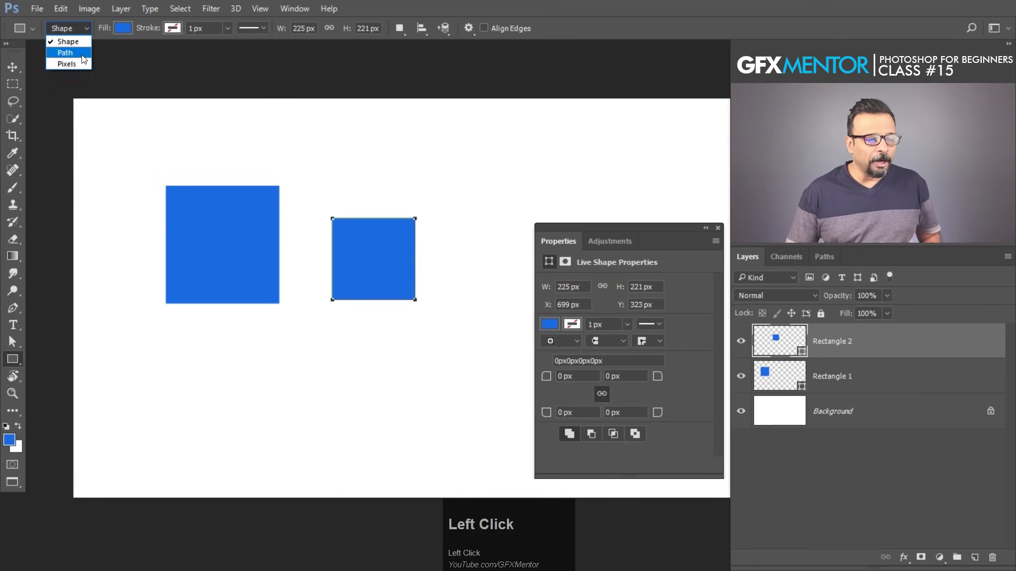
left_click(66, 52)
left_click_drag(446, 134, 528, 230)
left_click_drag(286, 356, 413, 425)
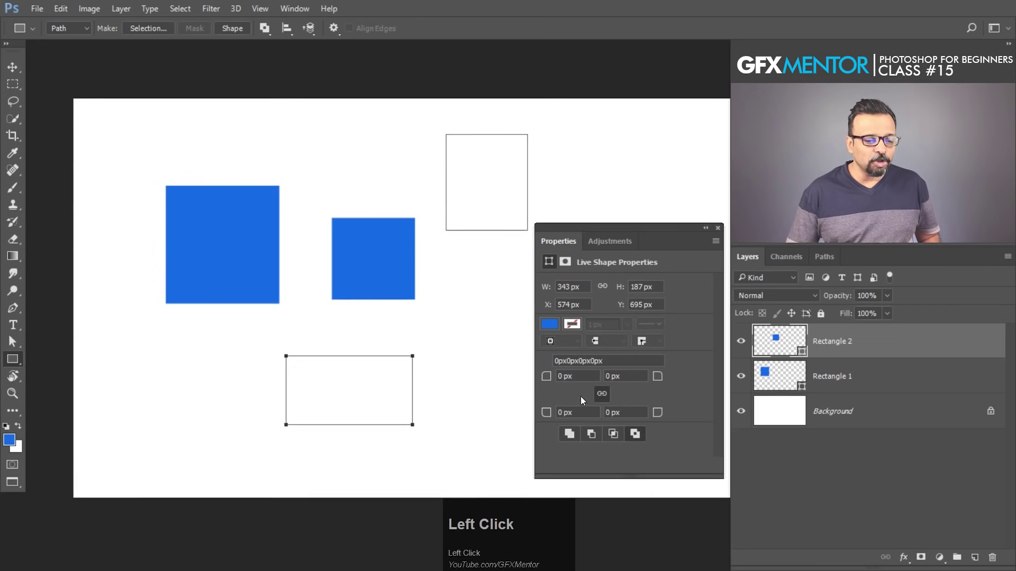
Undo the rectangle paths and both rectangle shapes back to the blank canvas
key("ctrl+alt+z")
key("ctrl+alt+z")
key("ctrl+alt+z")
key("ctrl+alt+z")
key("ctrl+alt+z")
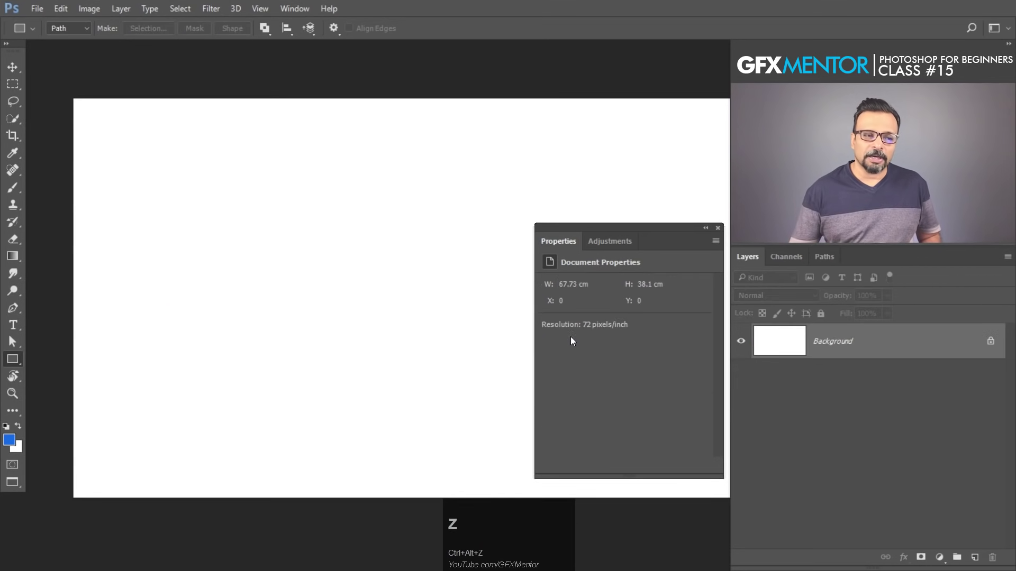
Change the drawing mode to Pixels and draw a large blue rectangle directly on the Background layer
left_click(80, 29)
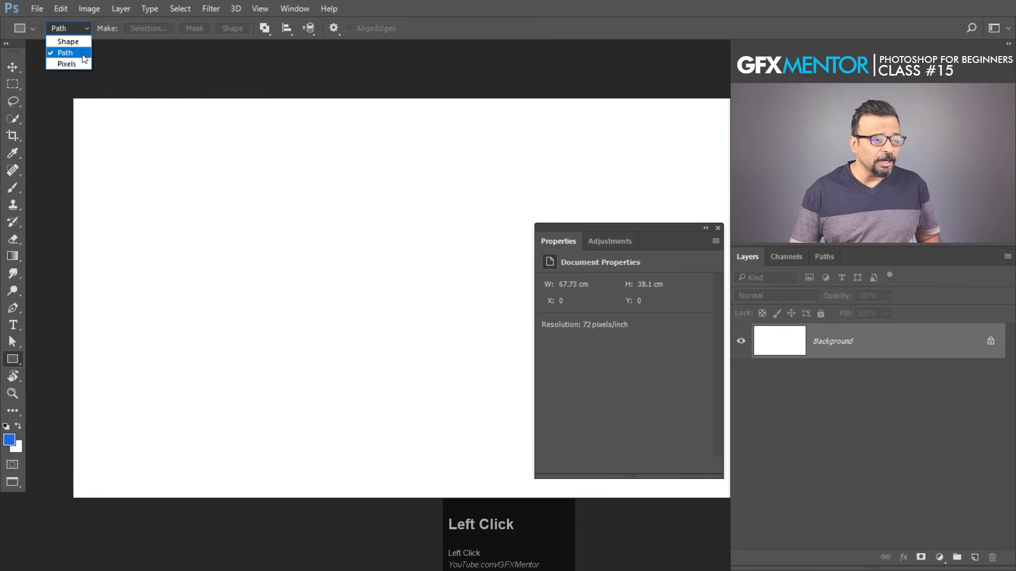
left_click(81, 63)
left_click_drag(183, 149, 450, 364)
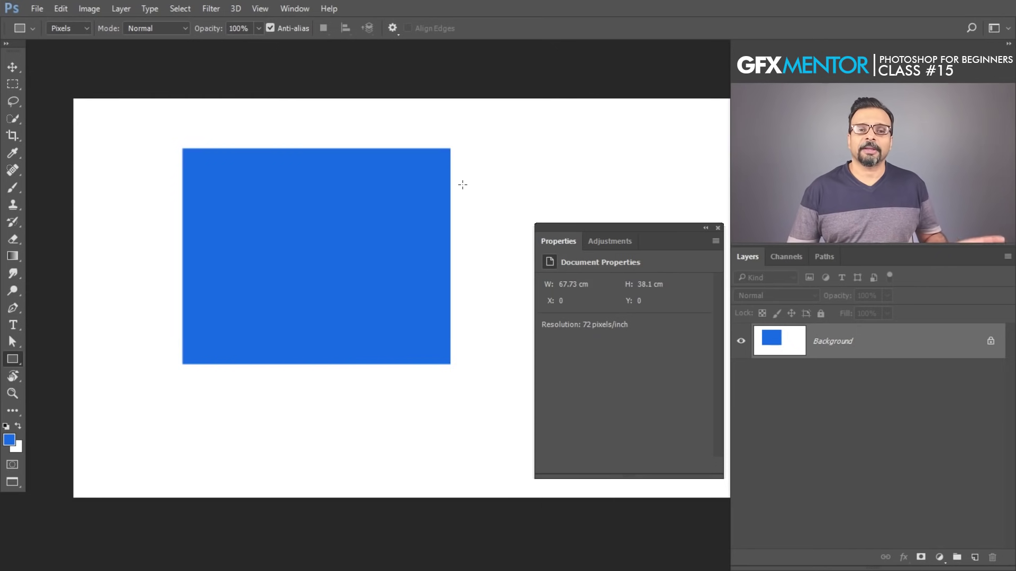
Add a new layer and draw a smaller blue pixel rectangle overlapping the lower-left corner of the large one
left_click(976, 557)
left_click_drag(111, 281, 273, 427)
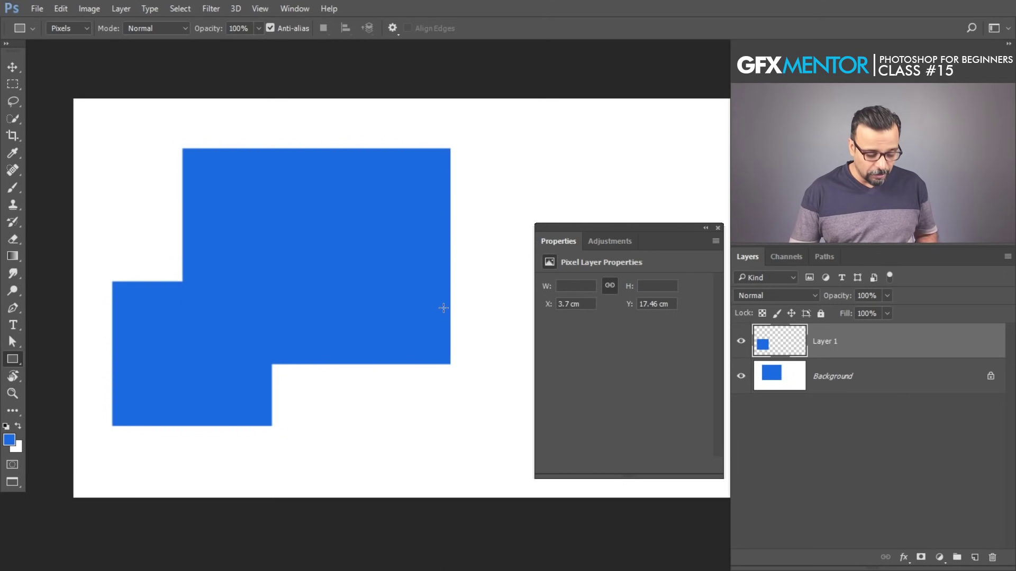
left_click_drag(443, 308, 444, 312)
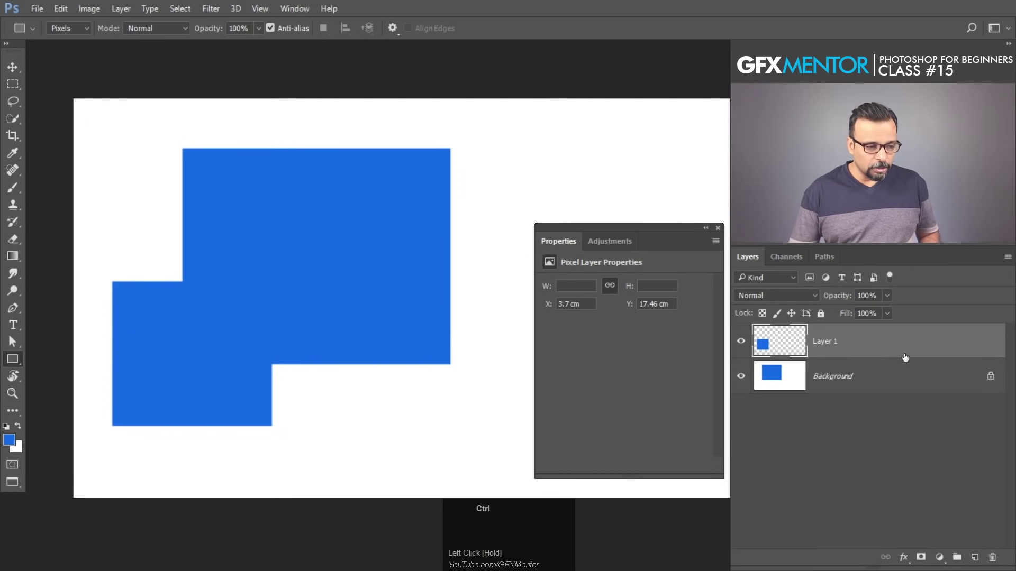
Undo the pixel rectangles and the added layer back to the blank Background
key("ctrl+alt+z")
key("ctrl+alt+z")
key("ctrl+alt+z")
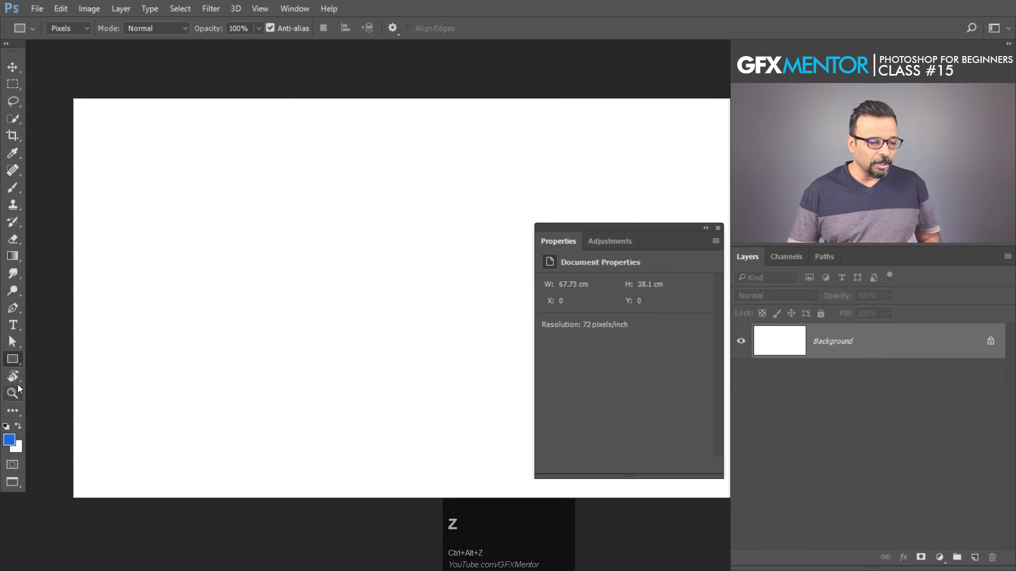
Add a new layer and draw a large blue pixel circle on it with the Ellipse tool
left_click_drag(15, 368, 72, 382)
mouse_move(219, 180)
left_mouse_down()
mouse_move(337, 351)
mouse_move(380, 342)
left_mouse_up()
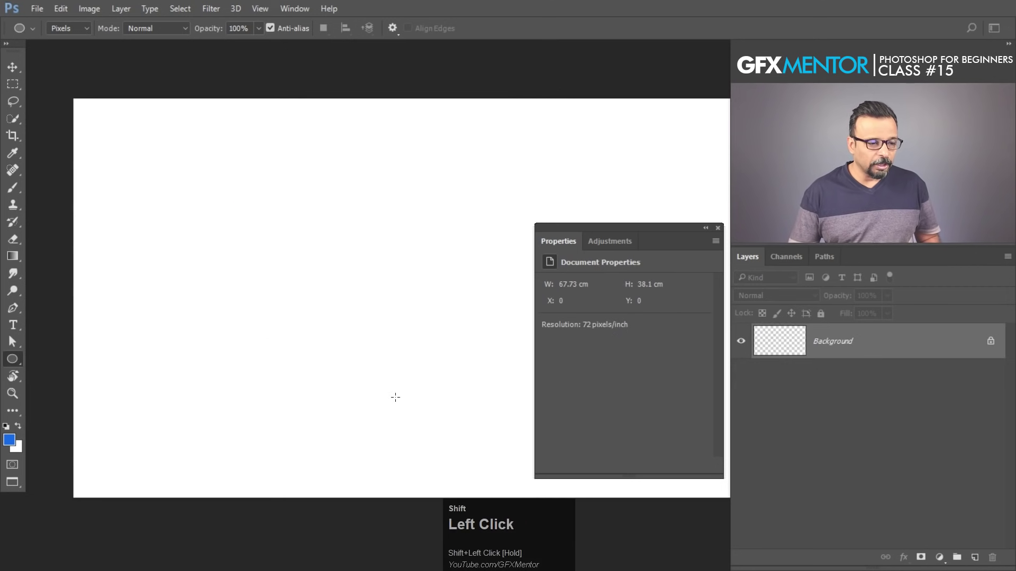
key("ctrl+z")
left_click(972, 557)
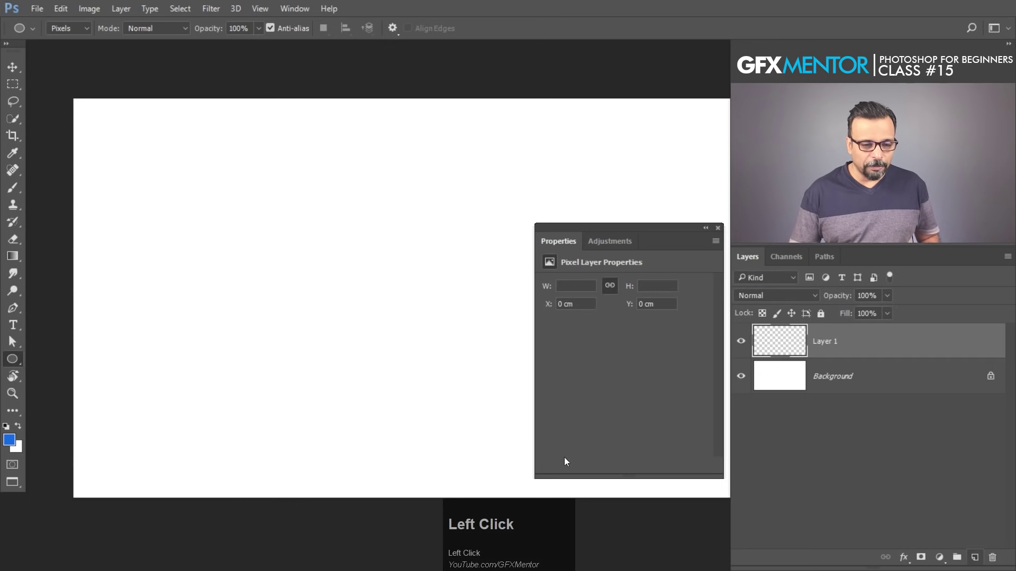
mouse_move(182, 175)
left_mouse_down()
mouse_move(417, 390)
mouse_move(406, 396)
left_mouse_up()
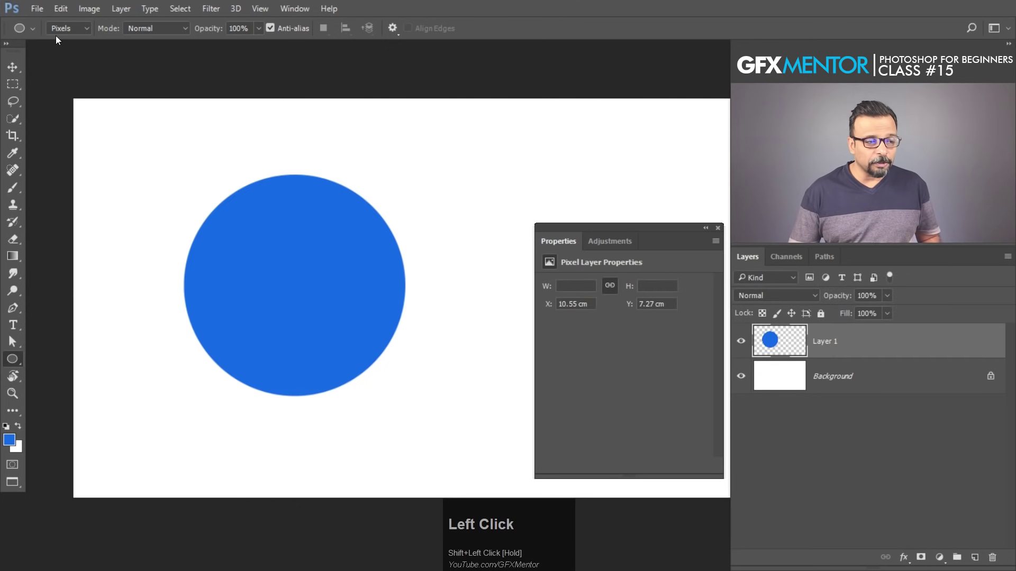
Scale the pixel circle down proportionally about its centre to 15.86% and apply the transform
key("ctrl+t")
left_click_drag(407, 394, 312, 302)
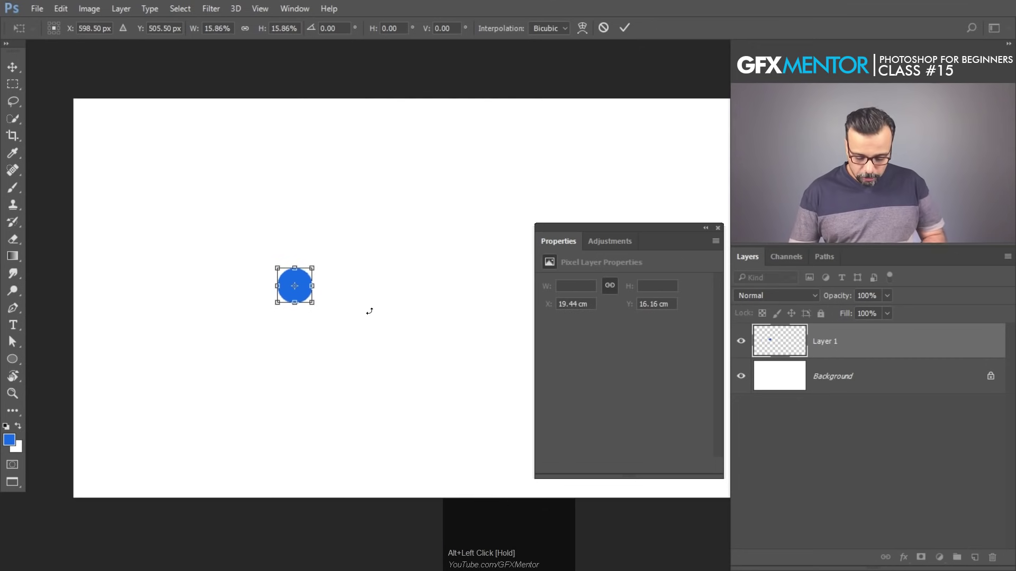
key("Return")
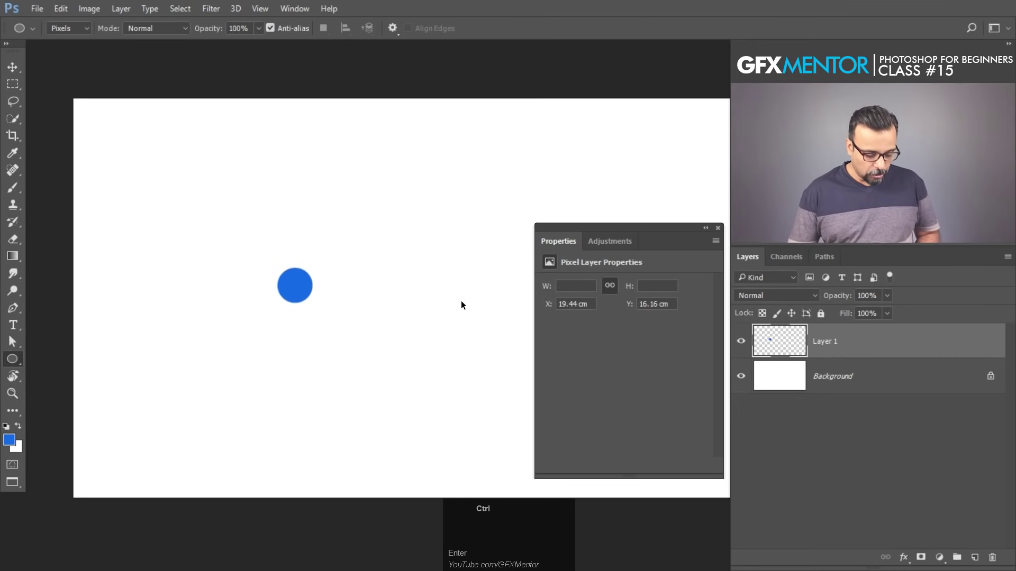
Scale the small pixel circle up proportionally about its centre to 1100%, shift it slightly and apply the transform
key("ctrl+t")
left_click_drag(312, 303, 516, 446)
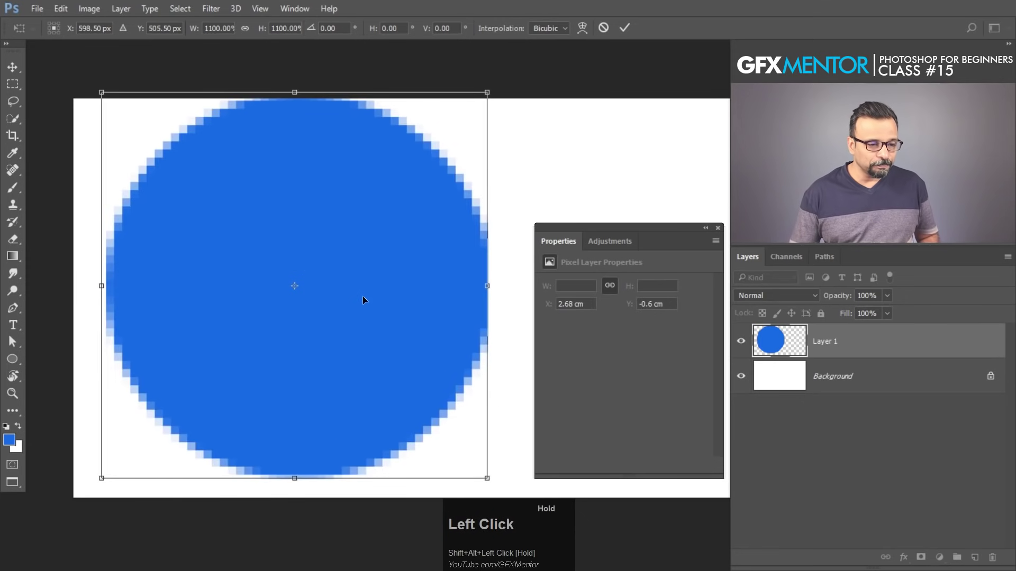
left_click_drag(363, 296, 337, 272)
key("Return")
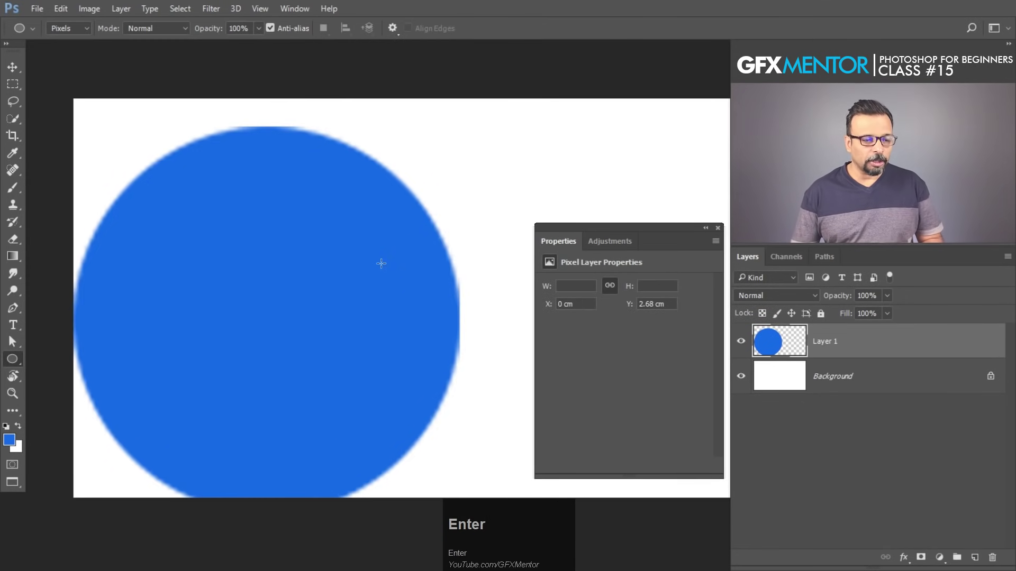
Delete the pixel circle's layer and draw a small blue vector circle about 50 px wide in Shape mode
left_click_drag(948, 343, 992, 559)
left_click_drag(73, 23, 62, 40)
left_click_drag(202, 209, 222, 228)
key("ctrl+shift+t")
key("Return")
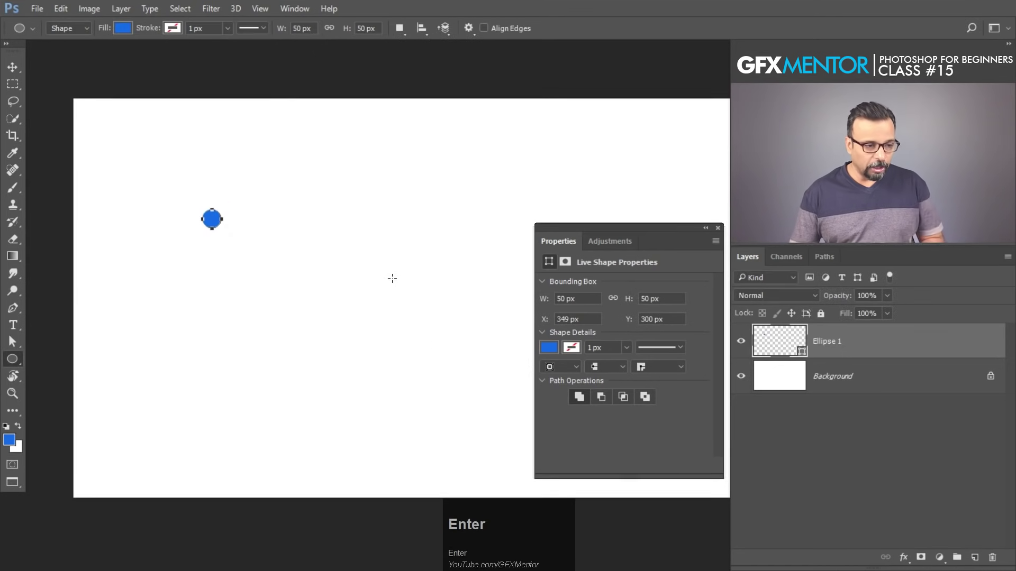
Scale the vector circle up proportionally about its centre to about 1284 px wide, apply it and reselect its layer
key("ctrl+t")
left_click(232, 240, "alt+shift")
left_click_drag(232, 241, 478, 388)
key("Return")
left_click(907, 379)
left_click(894, 350)
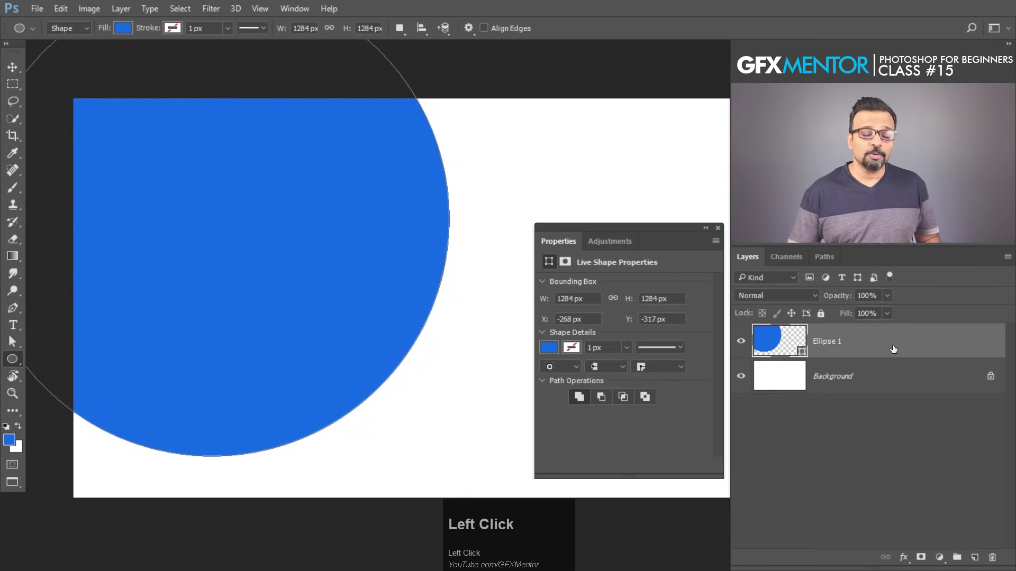
Delete the enlarged circle's layer and try out the Custom Shape tool with the current arrow shape
left_click_drag(893, 349, 992, 557)
left_click_drag(5, 359, 79, 421)
left_click_drag(225, 244, 347, 365)
key("ctrl+z")
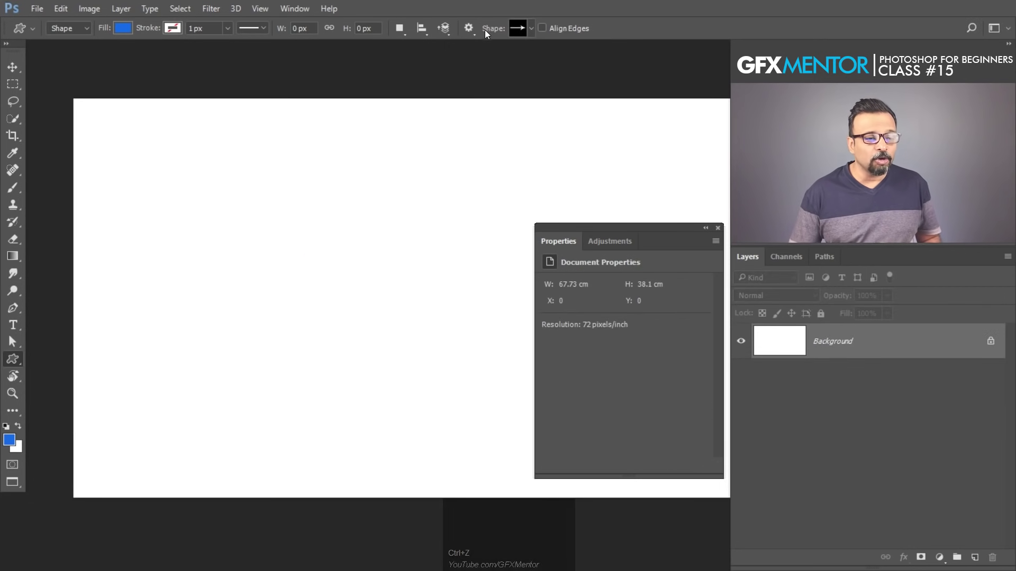
Draw the custom shape with four inward-curved sides at about 553 × 303 px
left_click(530, 28)
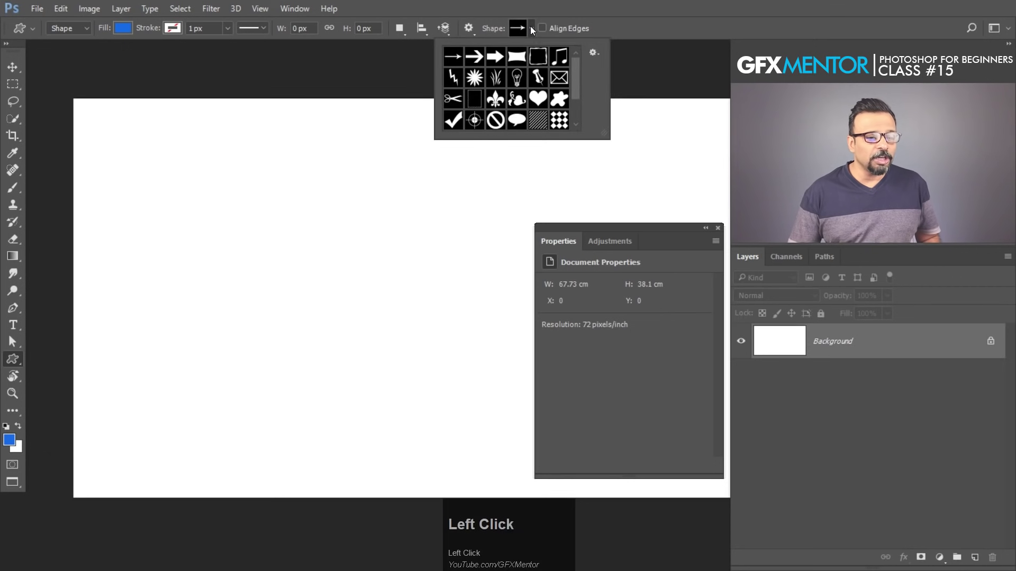
left_click(513, 60)
left_click_drag(221, 218, 425, 330)
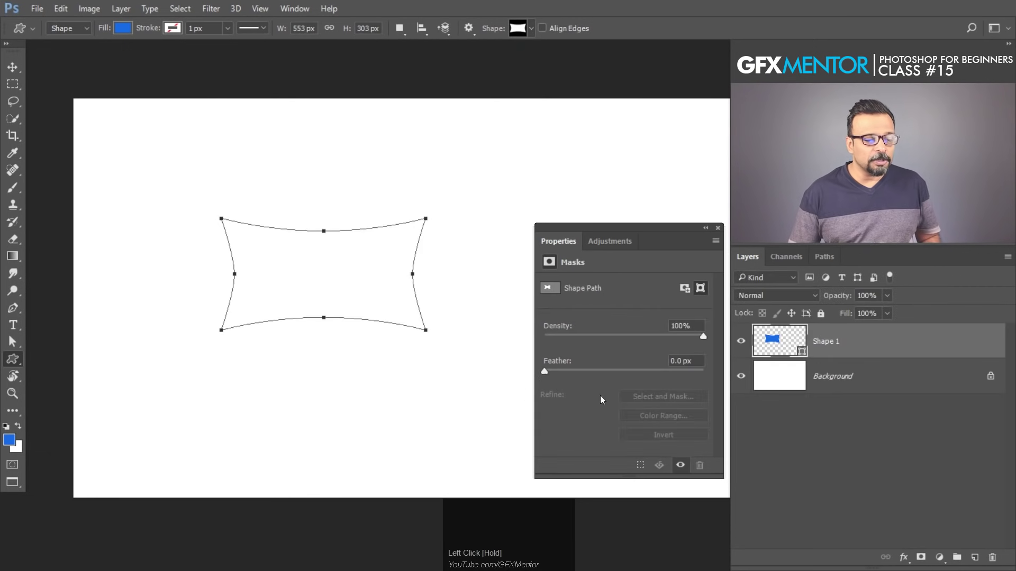
Draw a heart custom shape about 602 × 524 px and delete the layer of the curved-sided shape behind it
left_click(530, 29)
left_click(541, 101)
left_click_drag(125, 222, 348, 416)
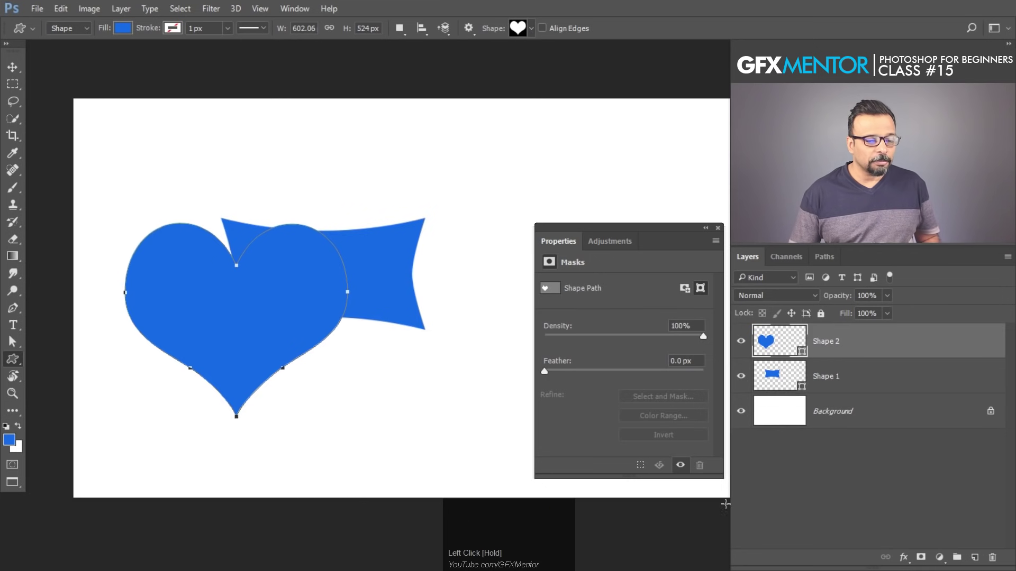
left_click_drag(953, 390, 992, 557)
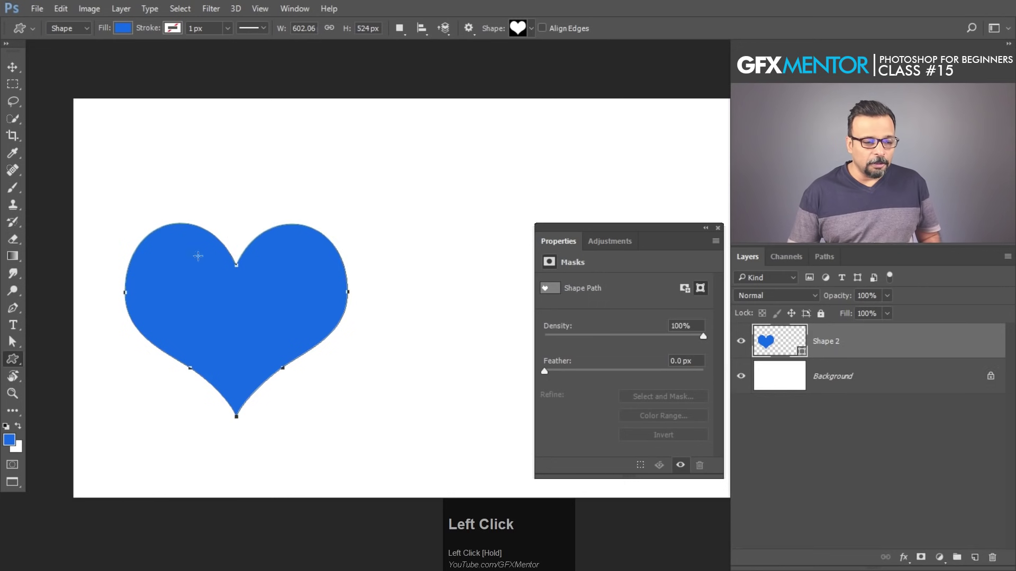
Enlarge the custom shape picker and replace its current shapes with the All set
left_click(531, 26)
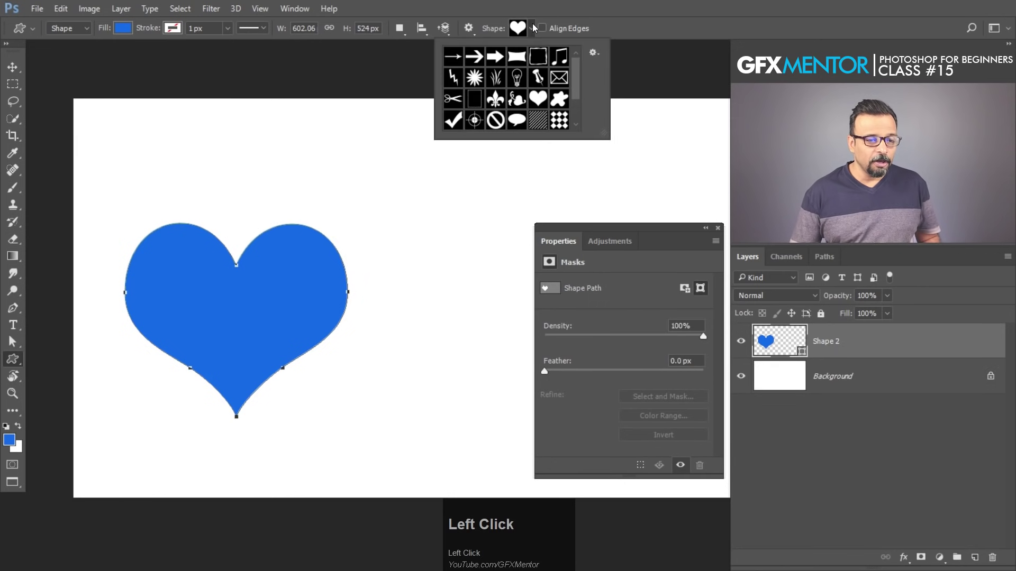
left_click_drag(606, 138, 614, 254)
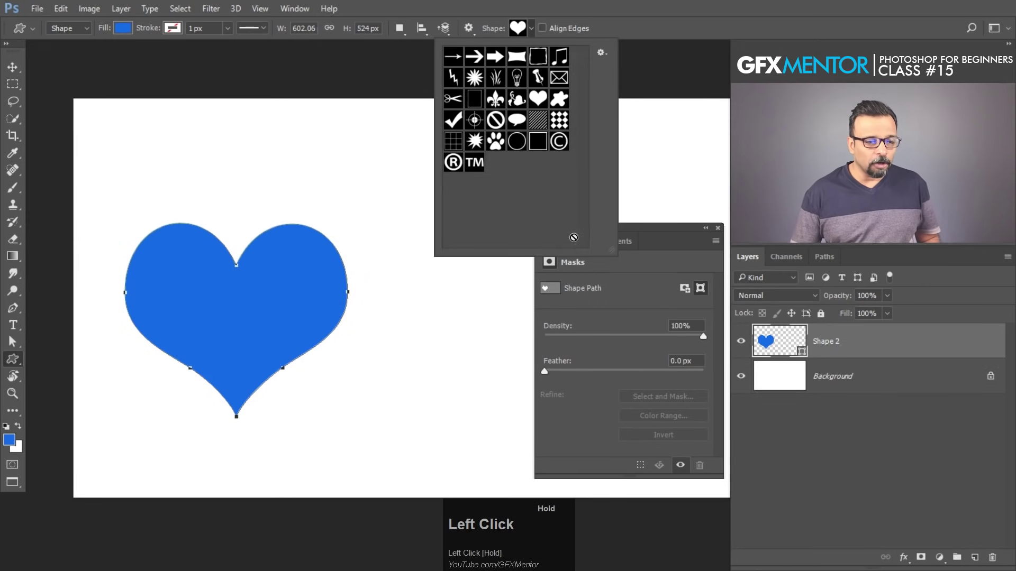
left_click(602, 53)
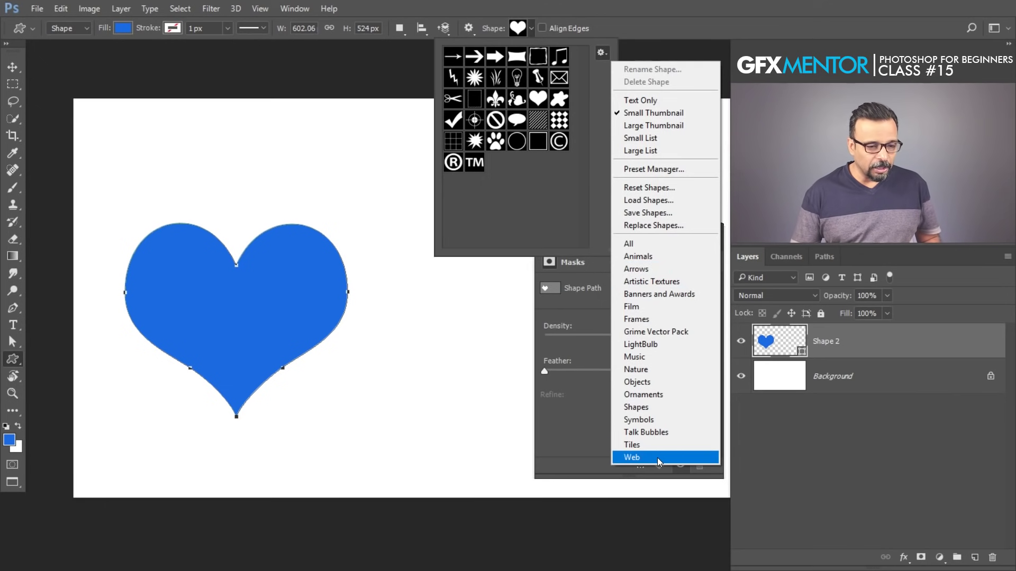
left_click(659, 243)
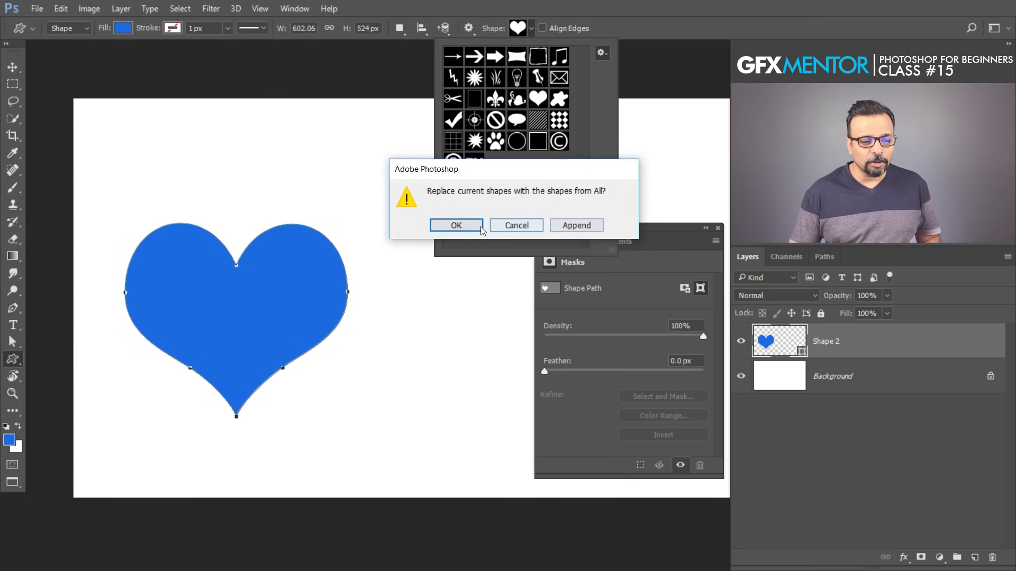
left_click(457, 226)
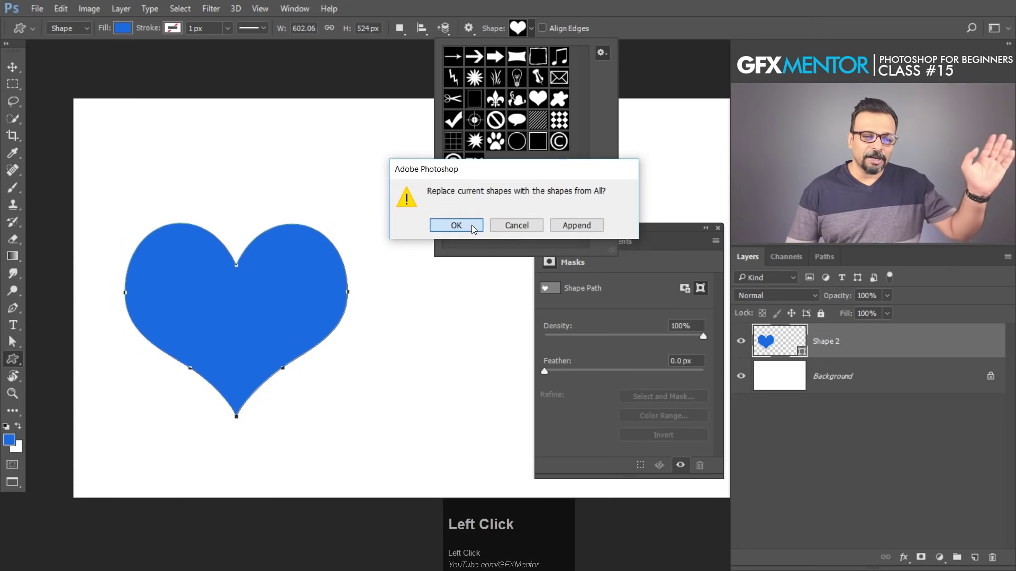
Delete the heart's layer and draw the paw print custom shape at about 560 × 562 px, keeping its proportions
mouse_move(585, 64)
left_mouse_down()
mouse_move(580, 214)
mouse_move(588, 59)
left_mouse_up()
left_click(517, 79)
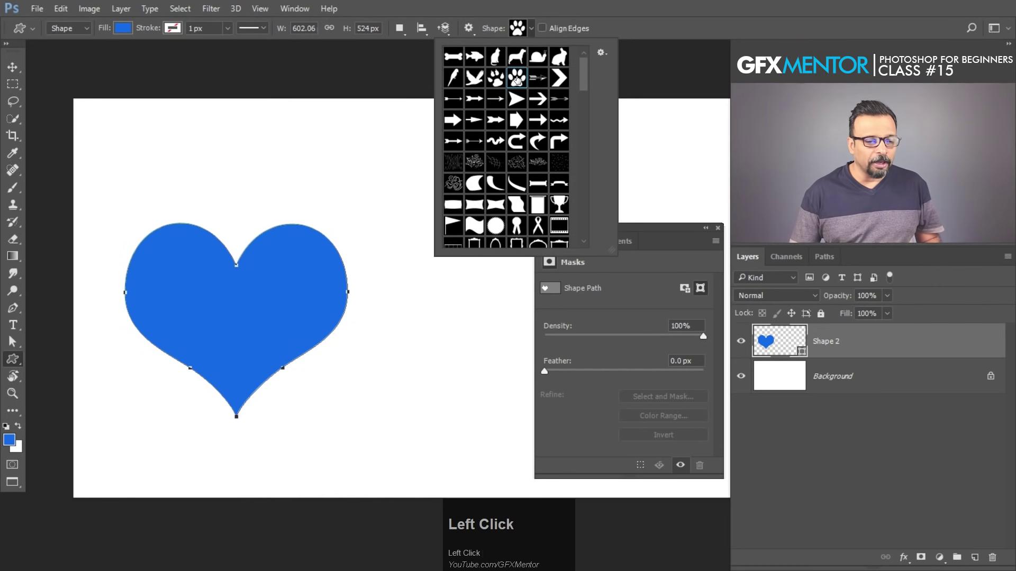
left_click_drag(911, 335, 993, 557)
left_click_drag(263, 212, 471, 423)
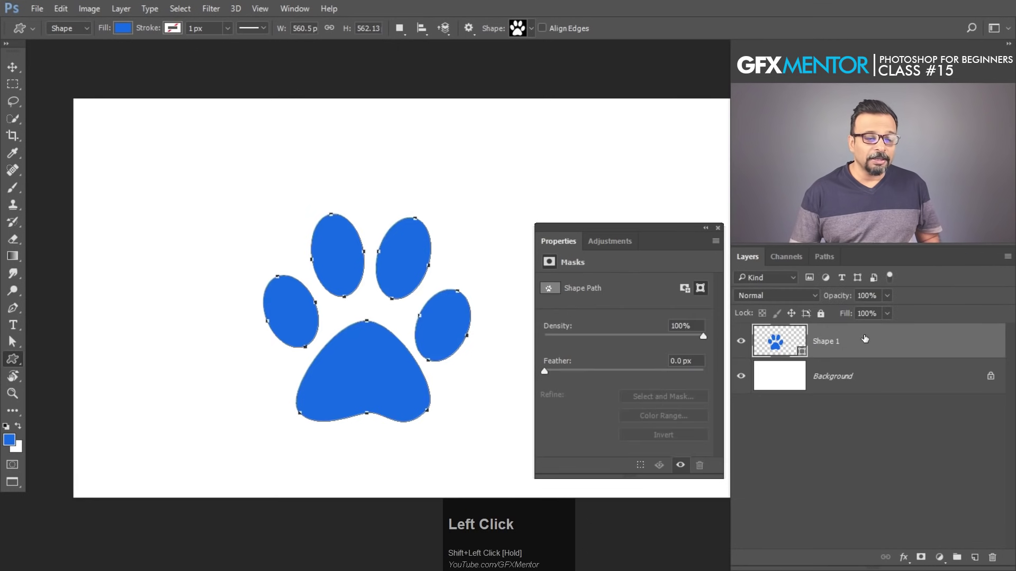
Reselect the paw print's layer and move the shape up and to the left on the canvas
left_click(872, 377)
left_click(878, 352)
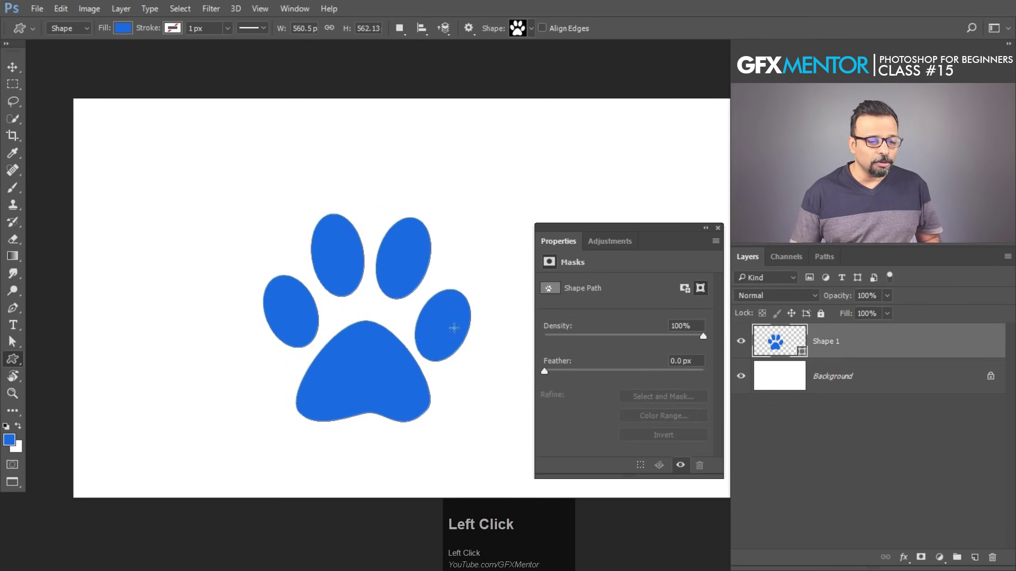
key("v")
left_click_drag(388, 373, 293, 344)
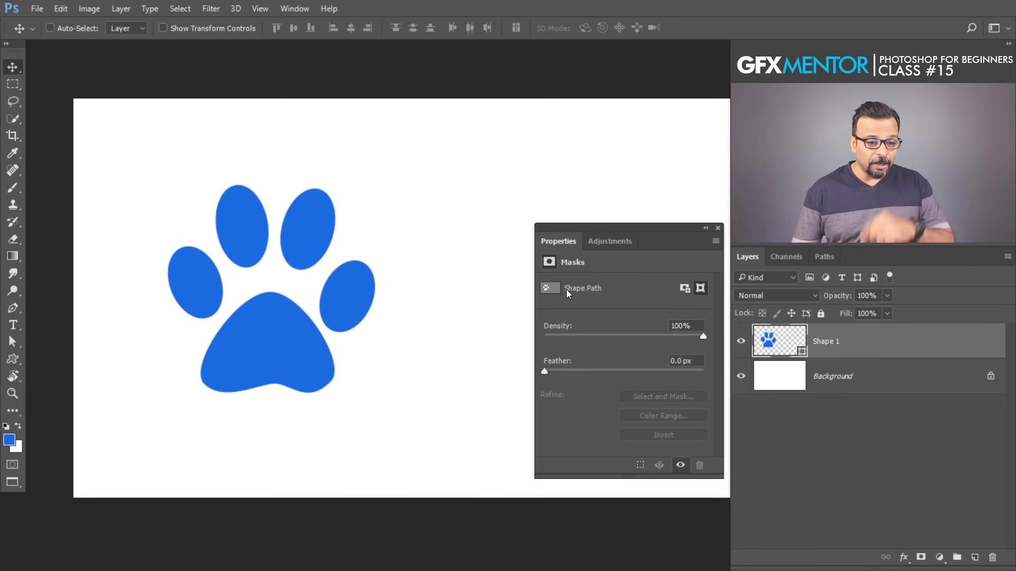
Select all paths of the paw print with the Path Selection tool and copy them
left_click(13, 343)
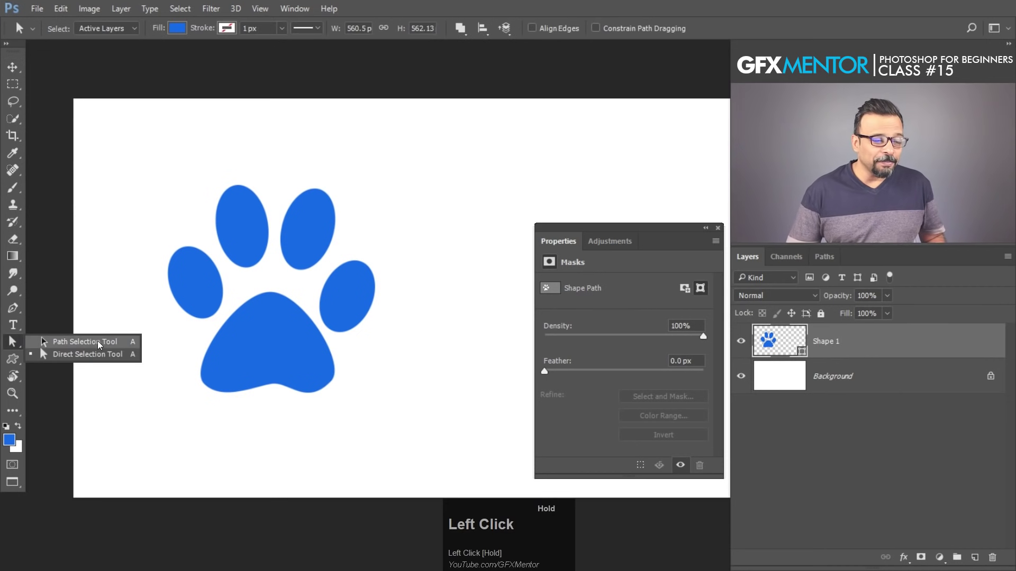
left_click_drag(131, 155, 455, 442)
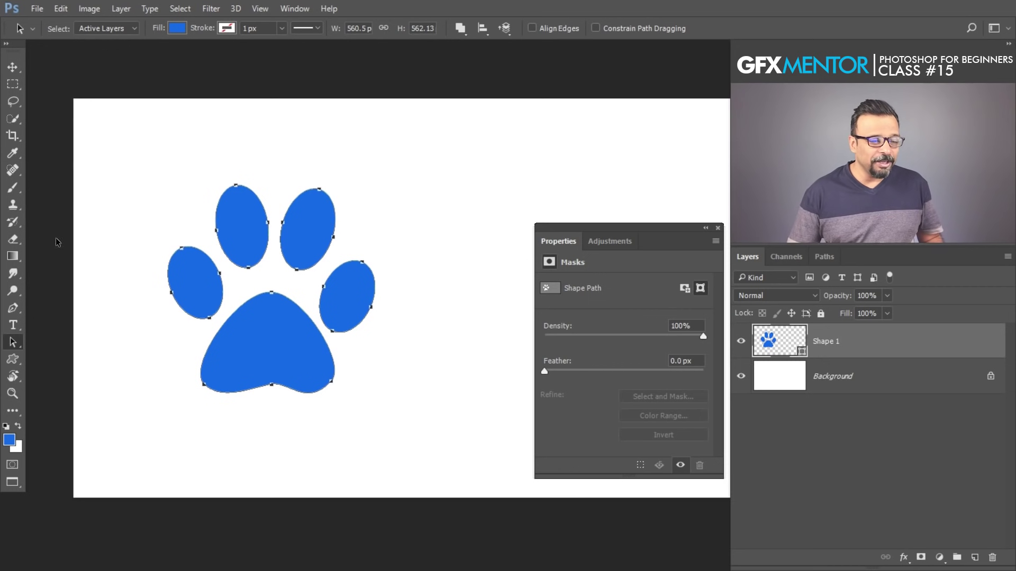
left_click_drag(15, 345, 86, 341)
left_click_drag(138, 148, 448, 440)
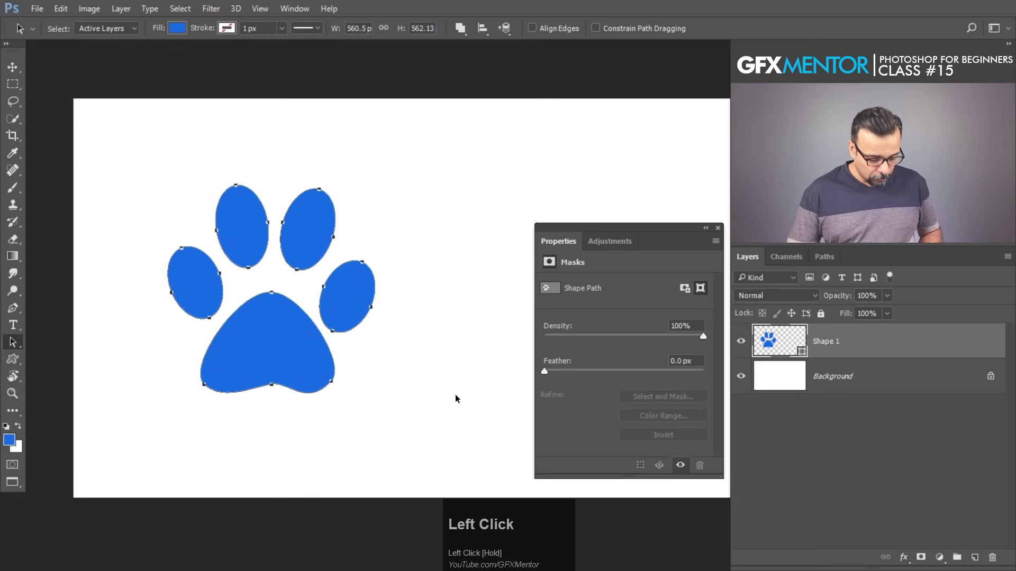
key("ctrl+c")
Switch to Illustrator and paste the copied paw print paths onto the blank artboard, accepting the paste options
key("alt+Tab")
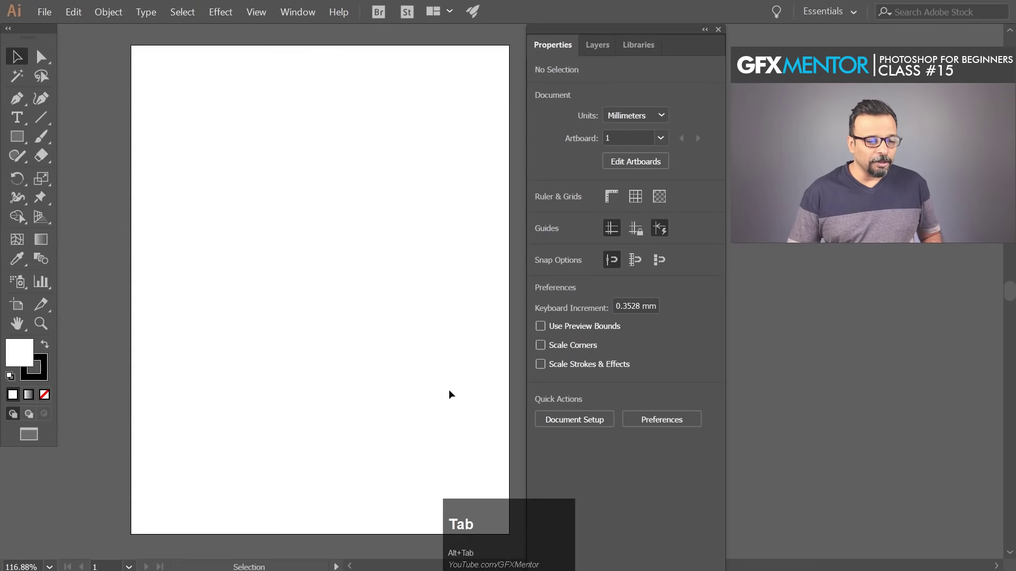
key("ctrl+v")
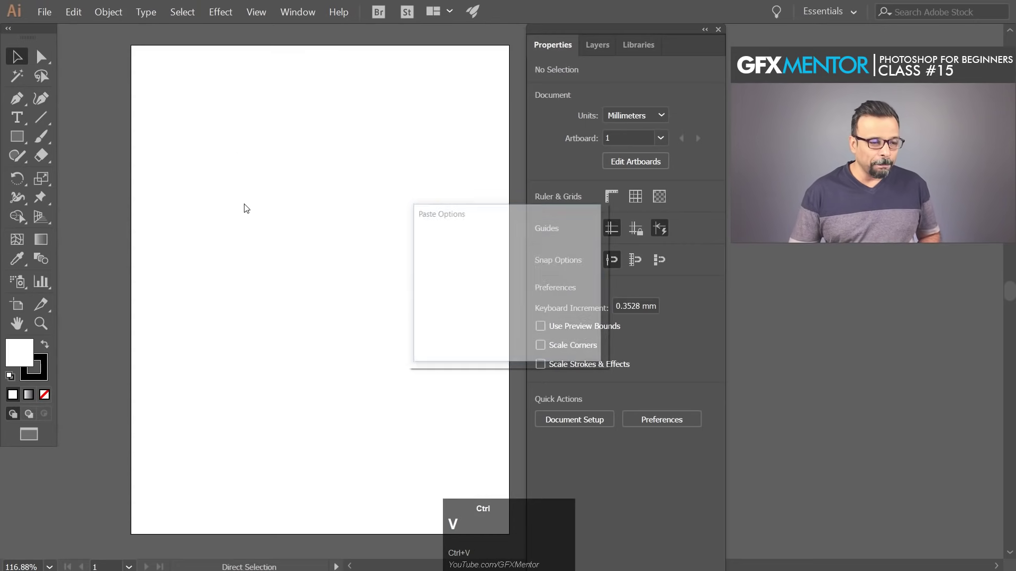
left_click_drag(469, 221, 384, 177)
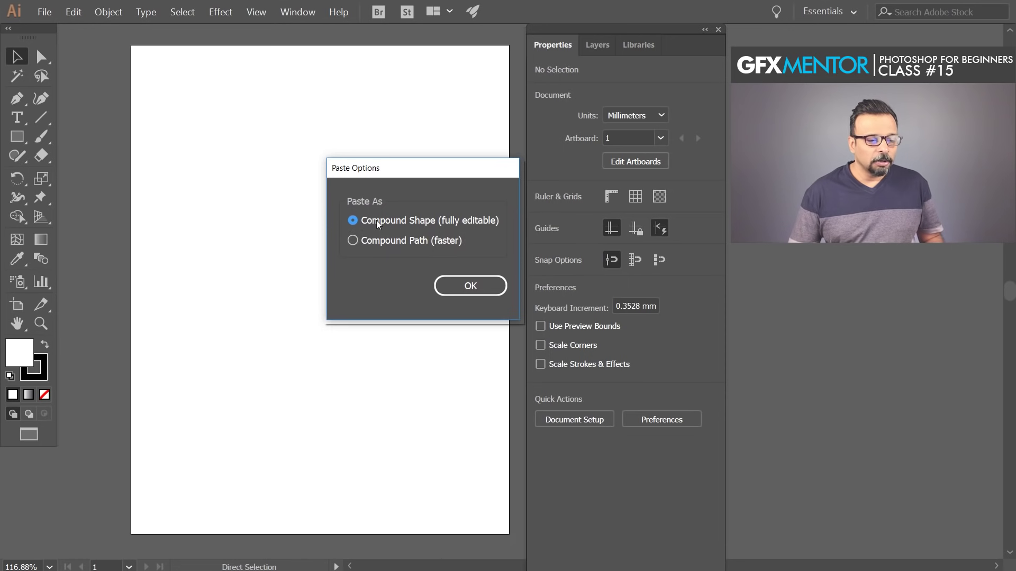
left_click(470, 285)
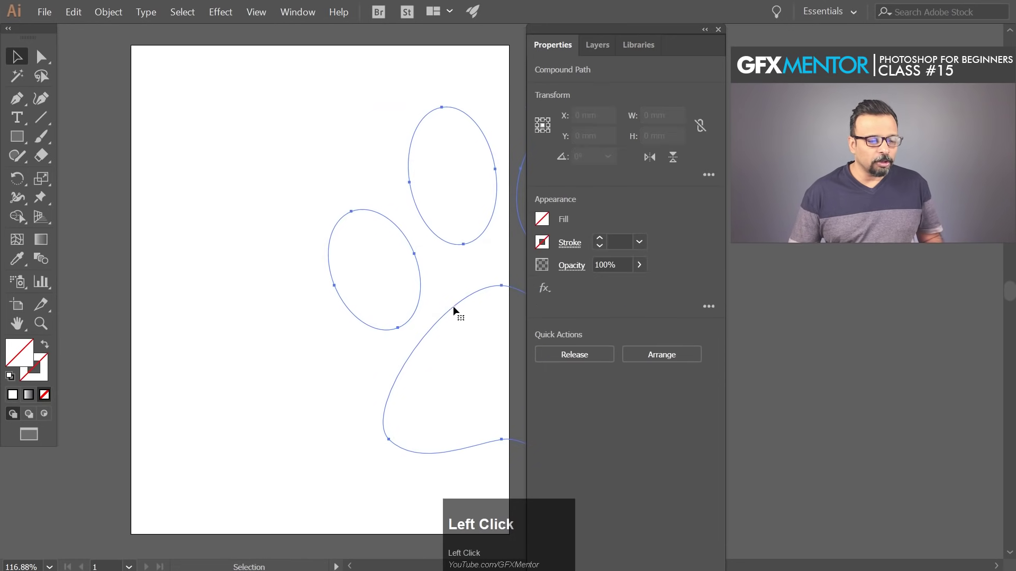
Move the pasted paw print onto the artboard and scale it down proportionally to about 79 mm wide
left_click_drag(419, 299, 187, 288)
left_click_drag(440, 442, 340, 341)
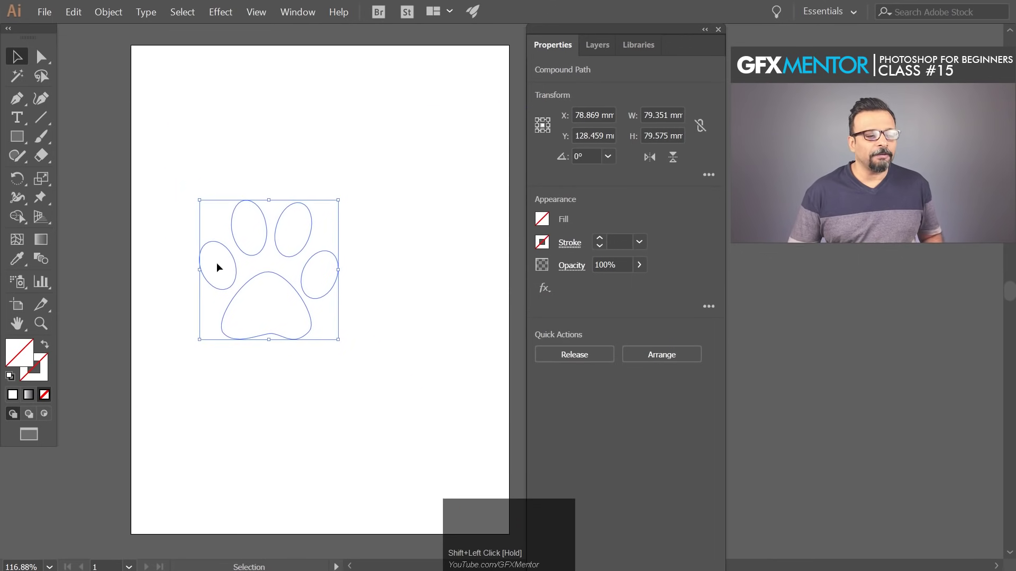
left_click(398, 212)
left_click_drag(394, 168, 192, 383)
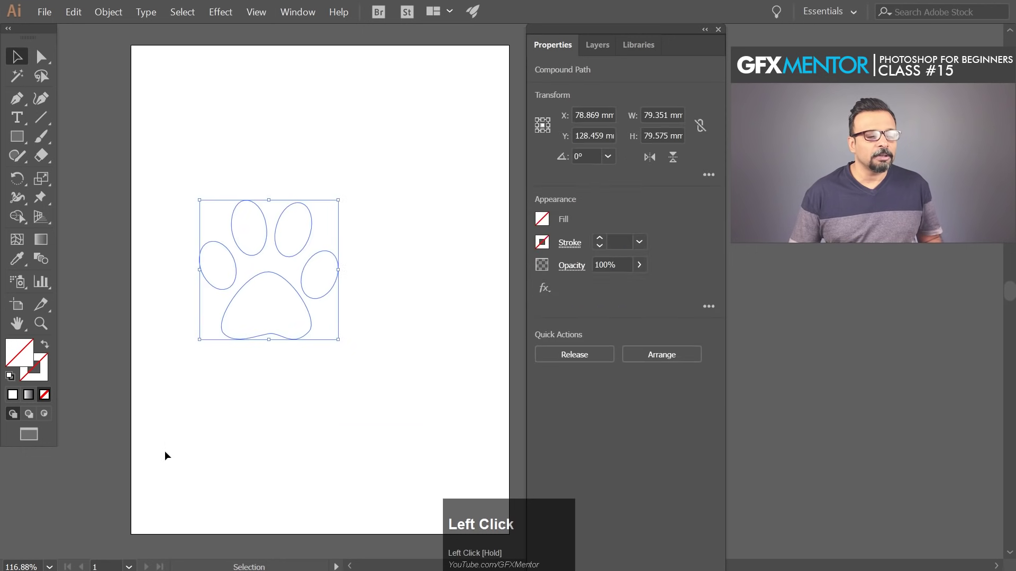
Give the paw print a black fill and white stroke, and deselect it
left_click(11, 376)
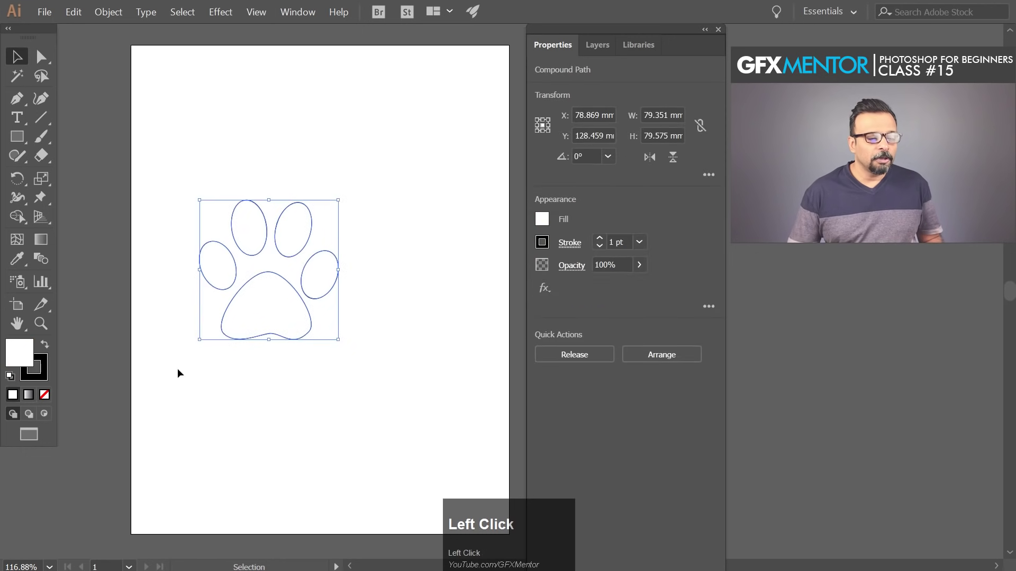
left_click(44, 352)
left_click(335, 325)
Try reshaping the inner right toe by pulling its top anchor point up and outward with Direct Selection
key("ctrl+space")
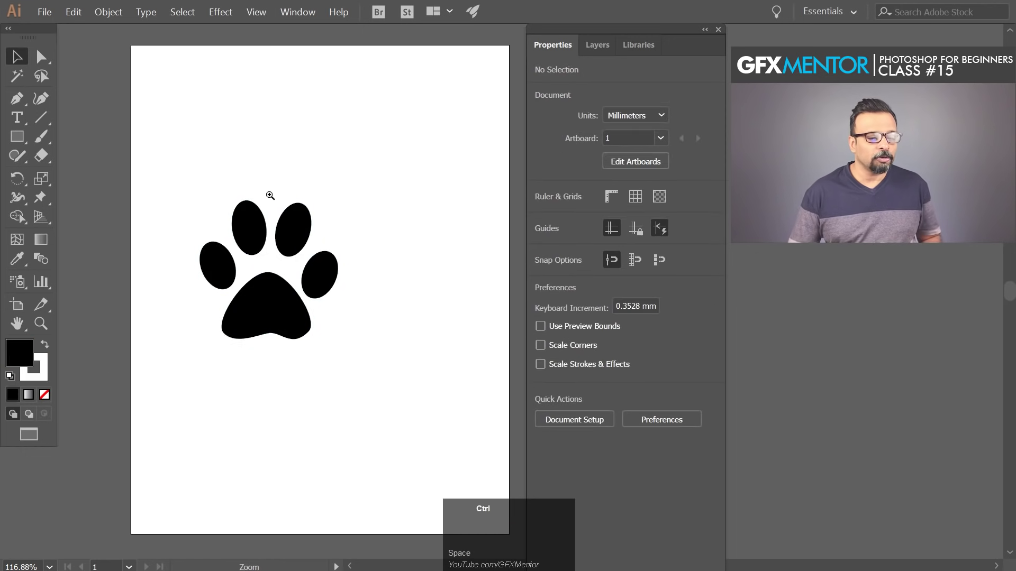
left_click_drag(270, 197, 410, 290)
key("a")
left_click_drag(392, 200, 359, 193)
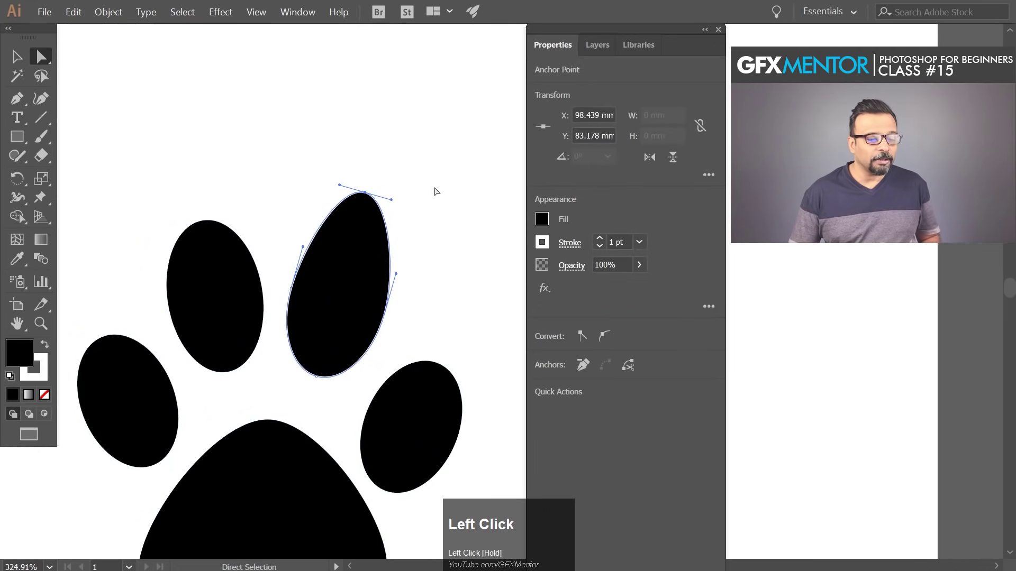
left_click(474, 289, "ctrl")
key("ctrl+z")
Delete the paw print and draw a black hexagon about 124 × 107 mm on the artboard with the Polygon tool
scroll(226, 306, "down", 5)
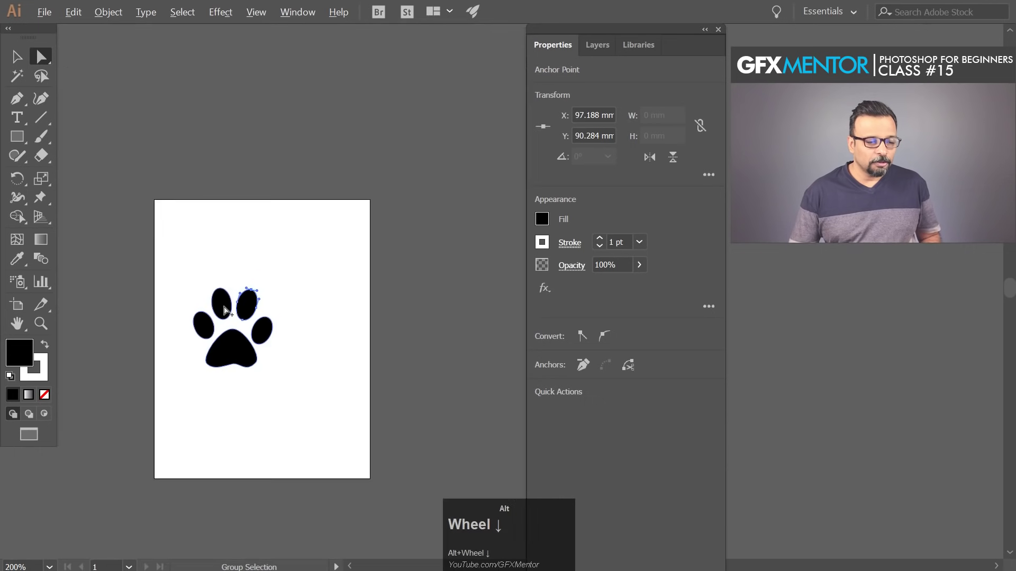
left_click_drag(168, 249, 359, 435)
key("Delete")
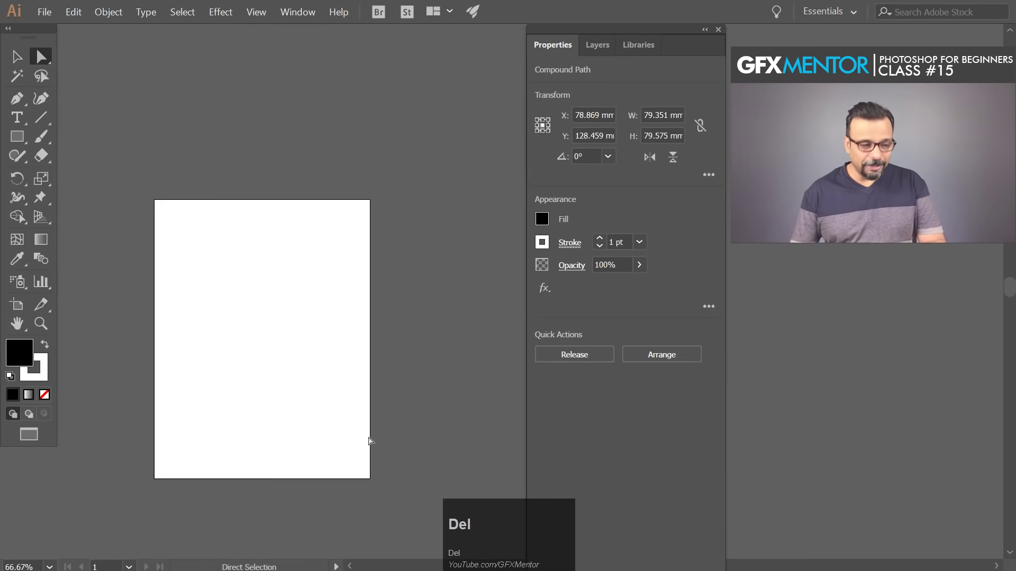
left_click_drag(17, 137, 110, 195)
left_click_drag(259, 320, 296, 366)
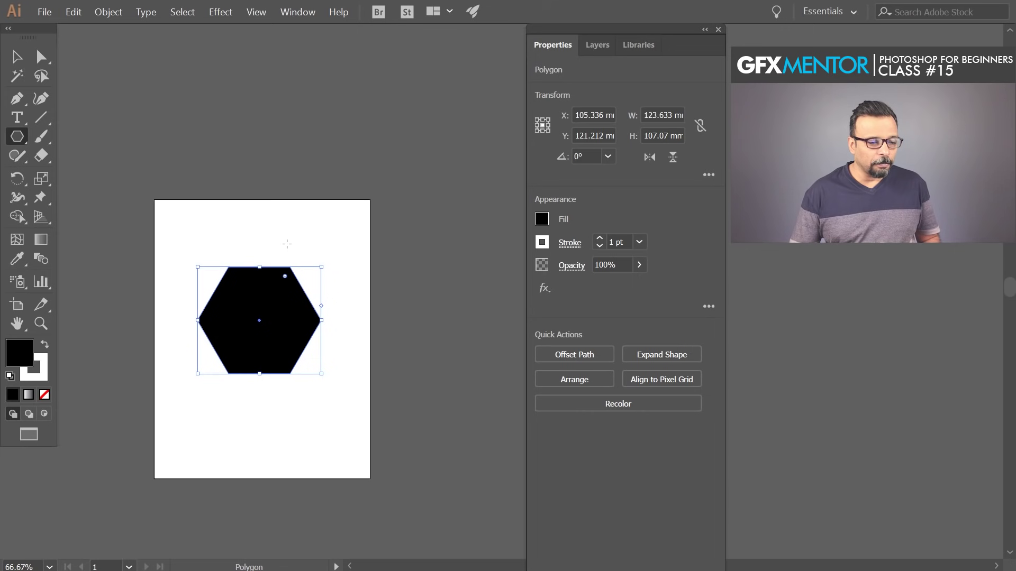
Apply the Pucker & Bloat effect to the hexagon with preview on, bloating it into a six-petal flower
left_click(221, 13)
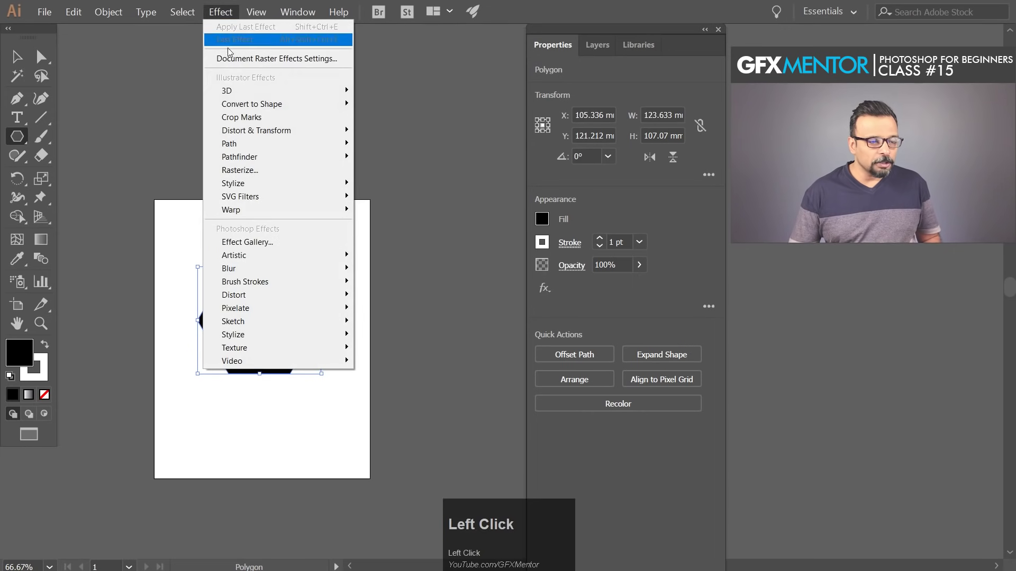
mouse_move(248, 131)
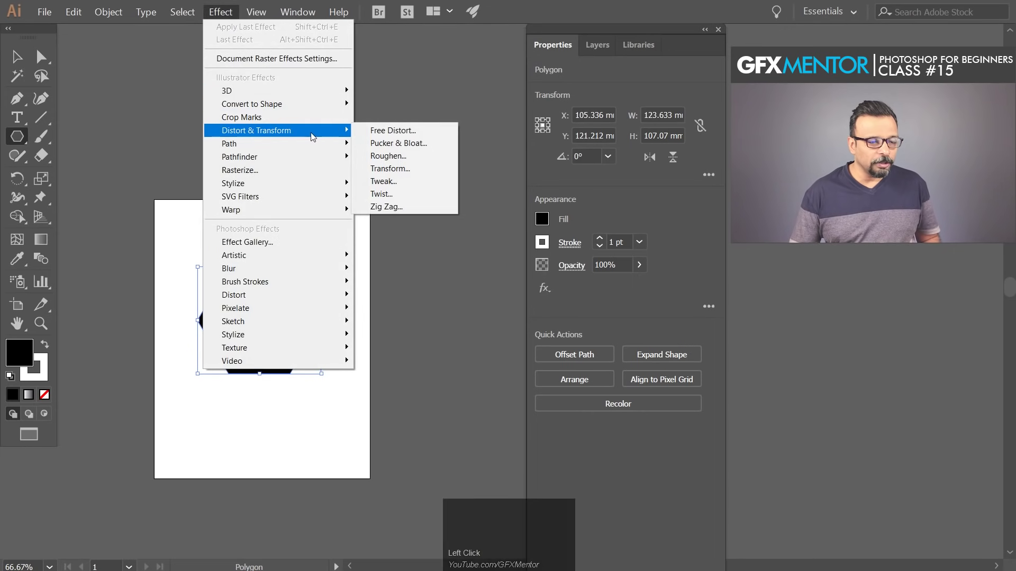
left_click(422, 149)
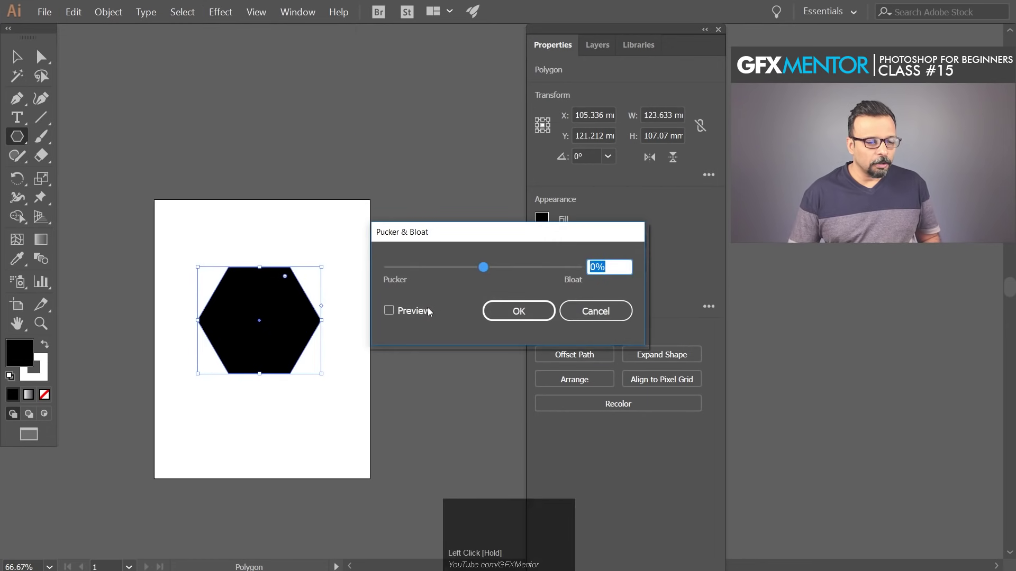
left_click(426, 311)
left_click_drag(486, 274, 521, 272)
left_click(518, 311)
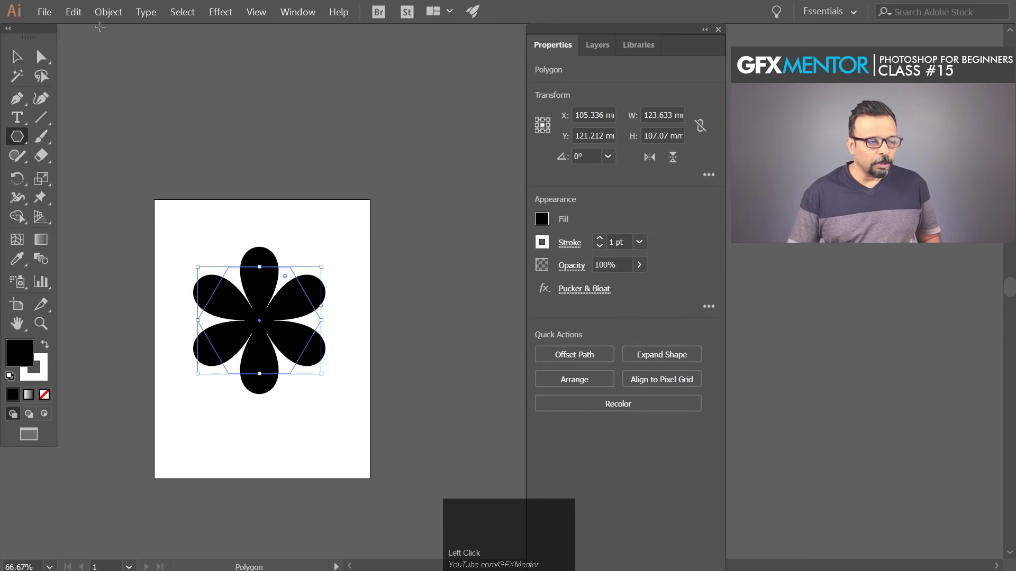
left_click(108, 12)
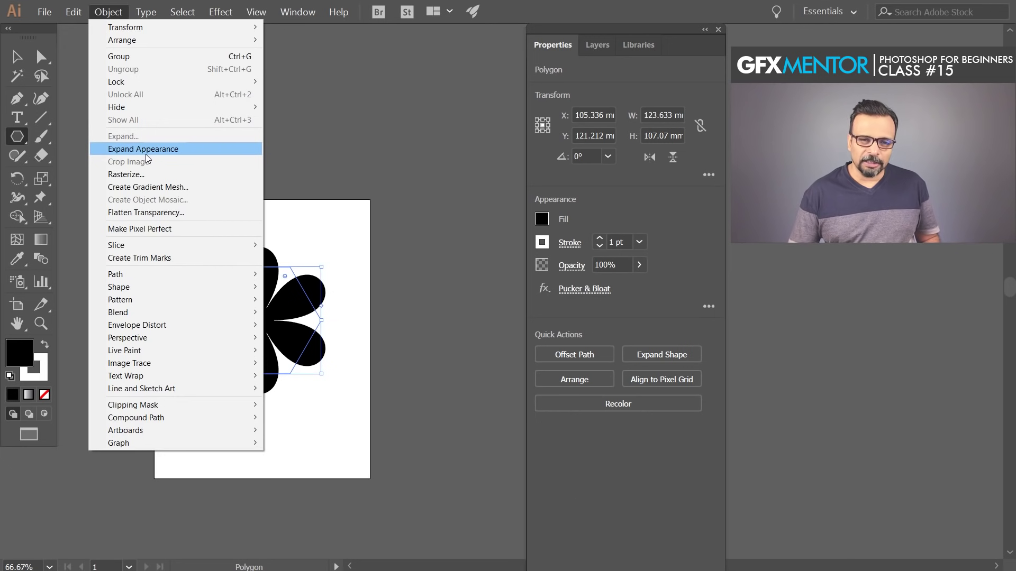
left_click(294, 295)
left_click(294, 297)
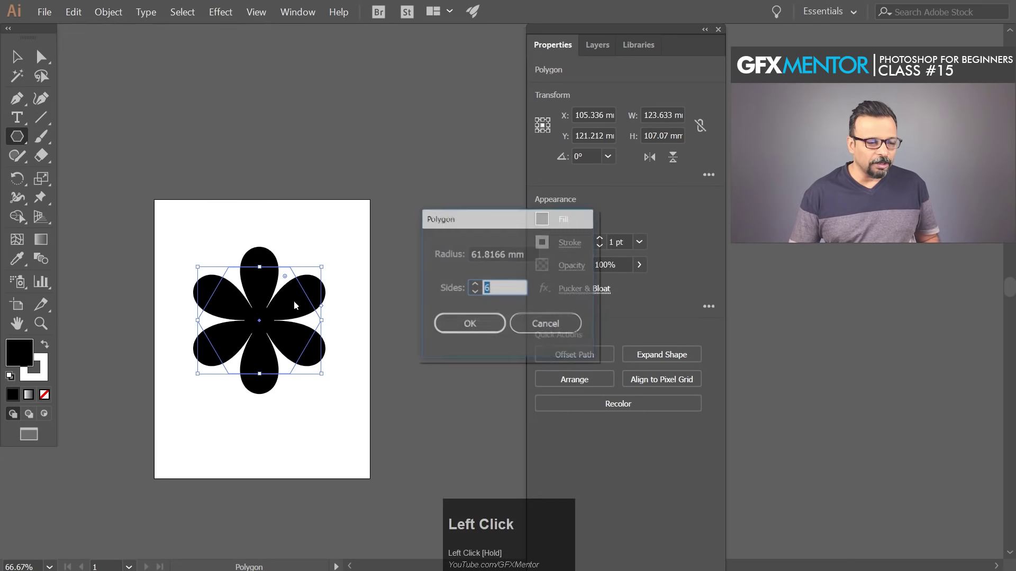
left_click(536, 326)
Expand the flower's appearance into real outlines and reposition it near the middle of the artboard
left_click(22, 59)
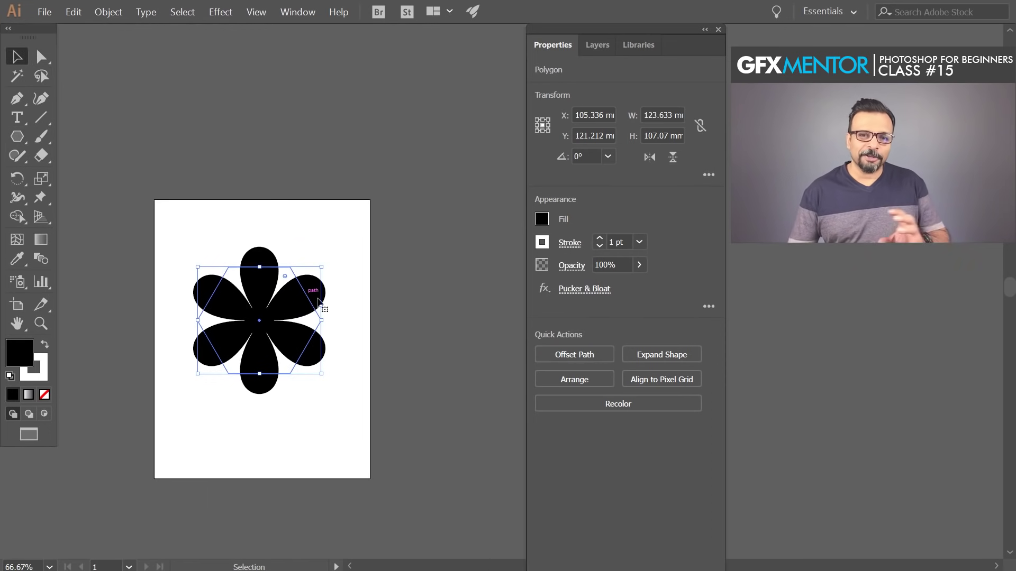
left_click_drag(294, 309, 331, 297)
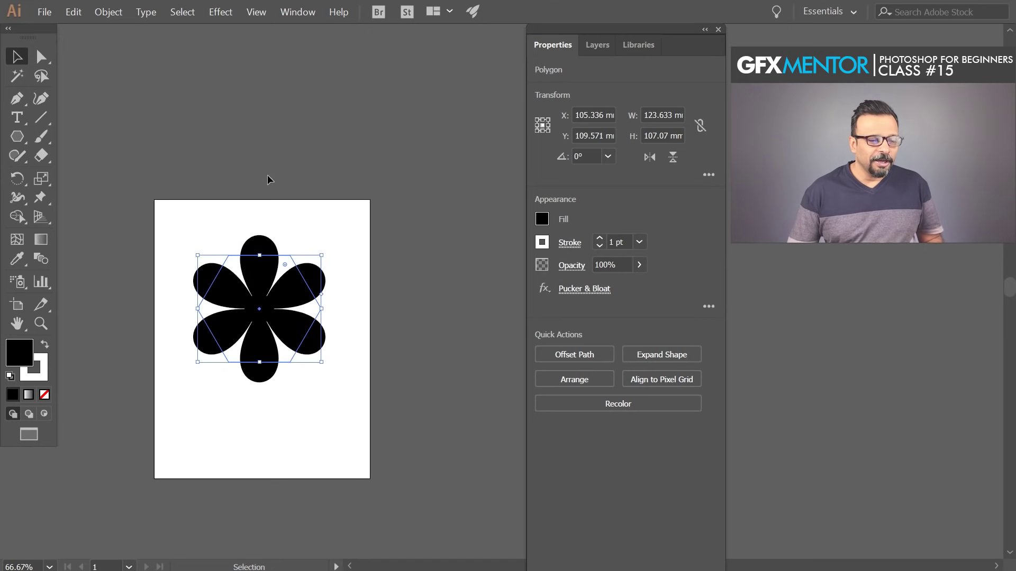
left_click(109, 12)
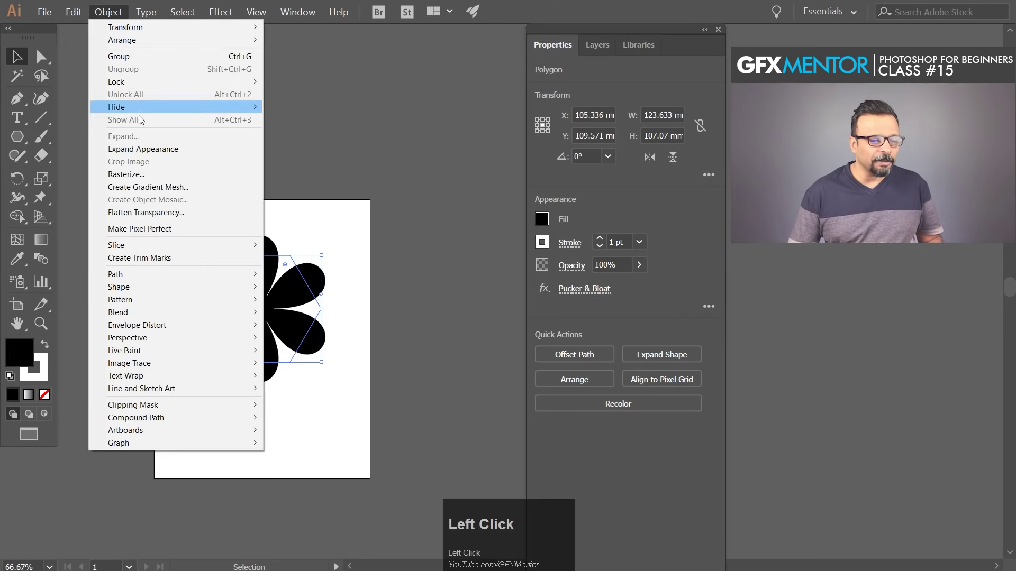
left_click(139, 149)
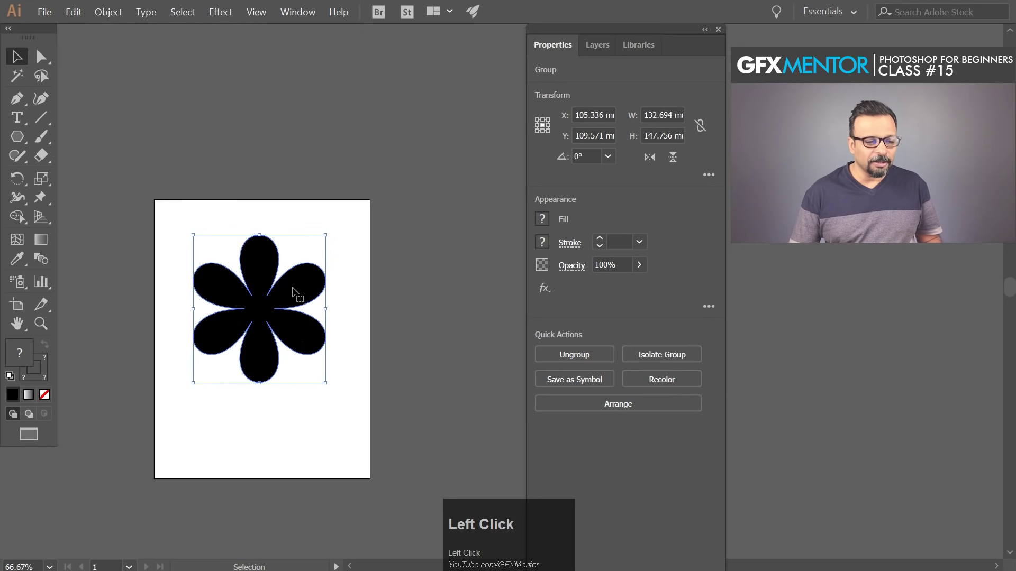
left_click_drag(295, 292, 299, 307)
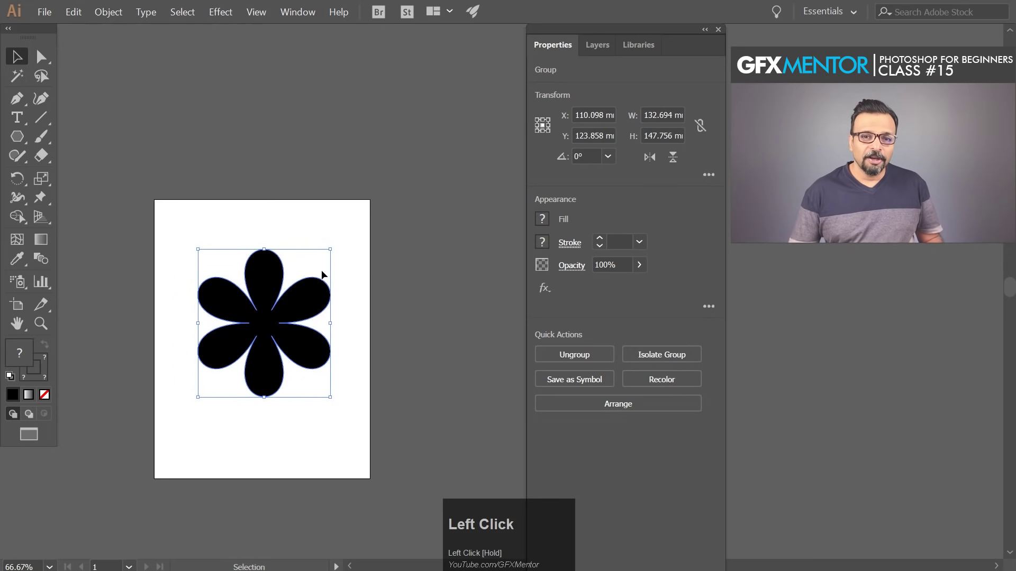
Copy the expanded flower, switch to Photoshop and paste it as a Shape Layer
key("ctrl")
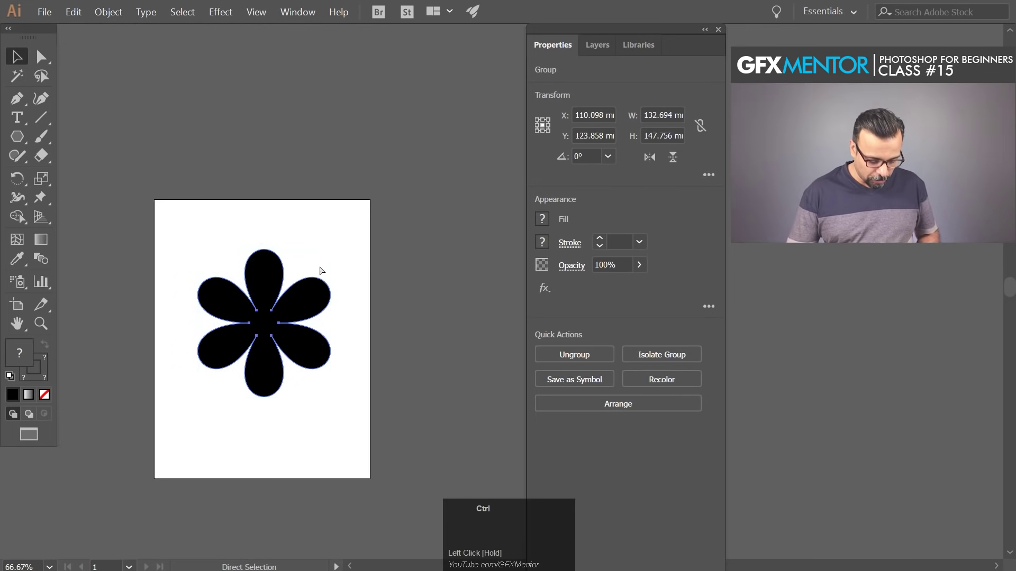
key("ctrl+c")
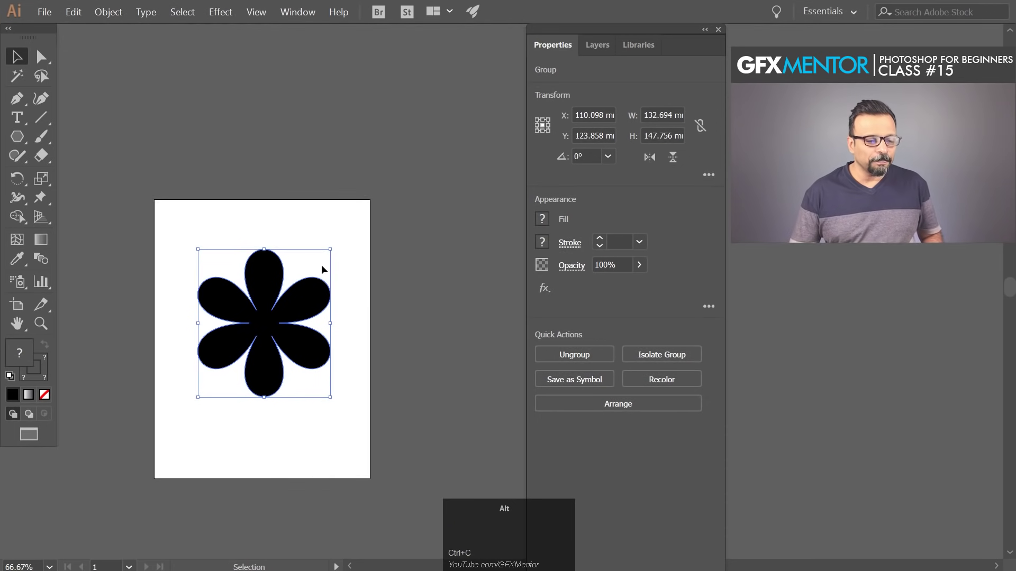
key("alt+Tab")
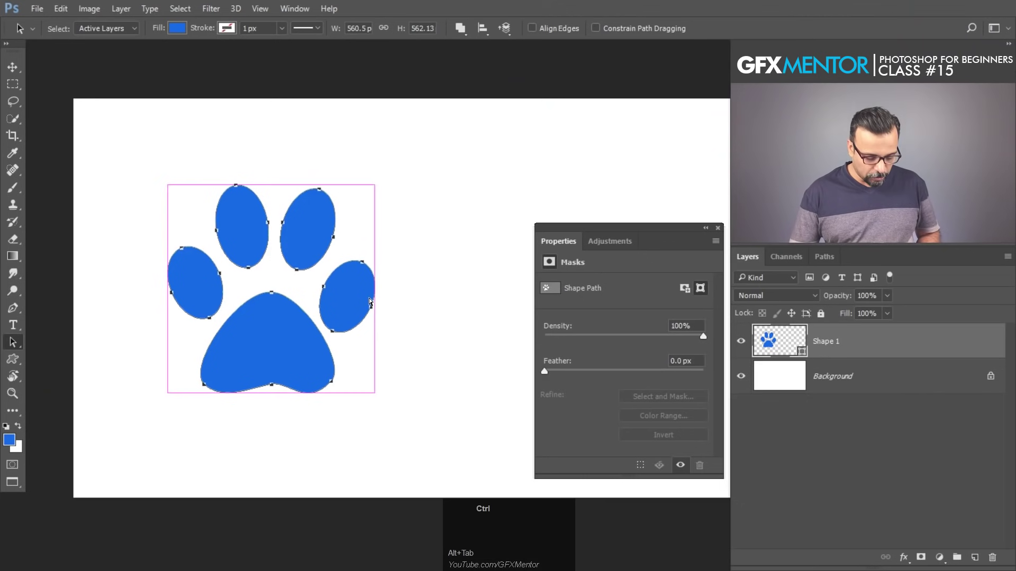
key("ctrl+v")
left_click_drag(509, 144, 473, 100)
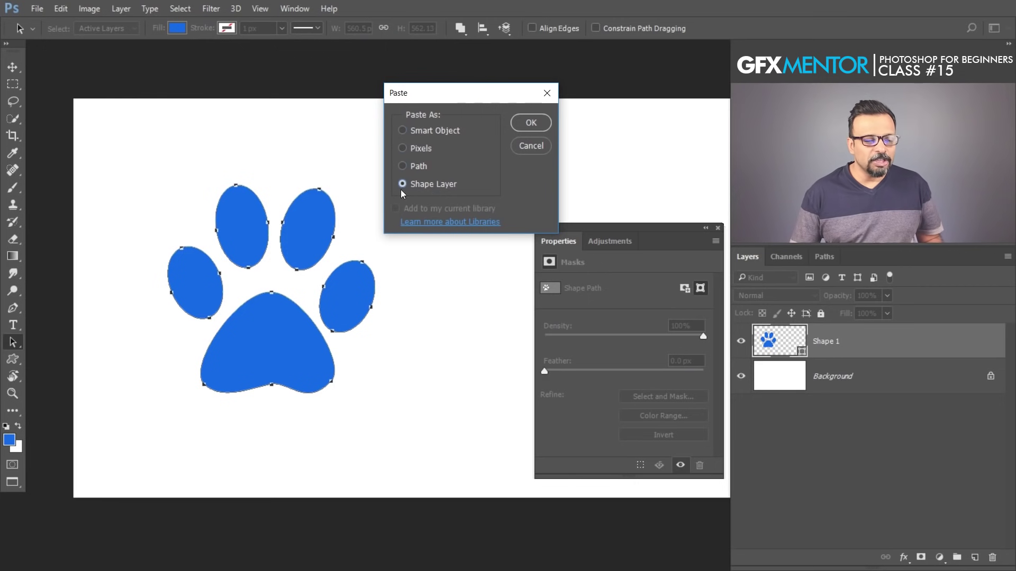
left_click(418, 167)
left_click(423, 127)
left_click(427, 150)
left_click(420, 183)
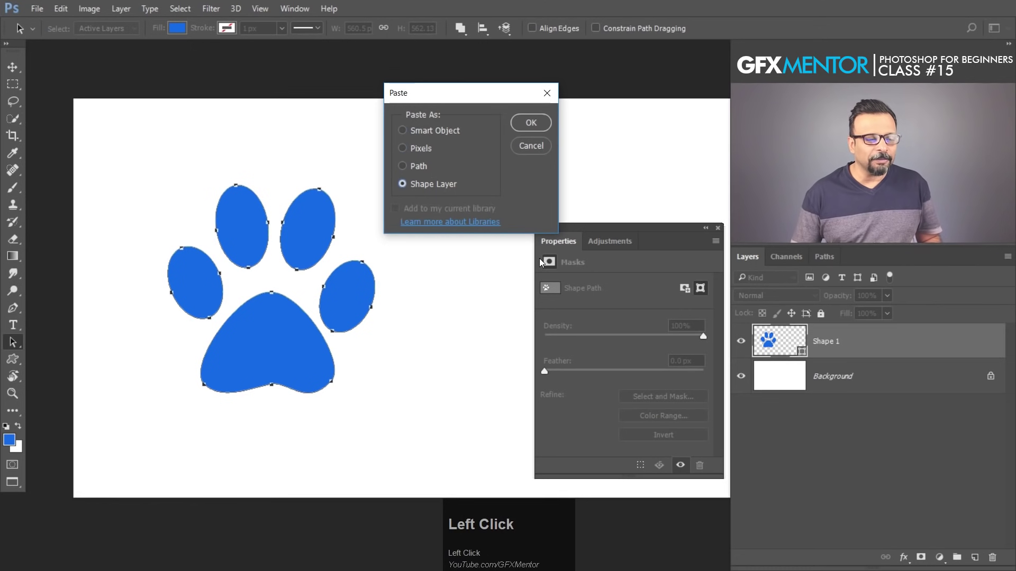
left_click(526, 122)
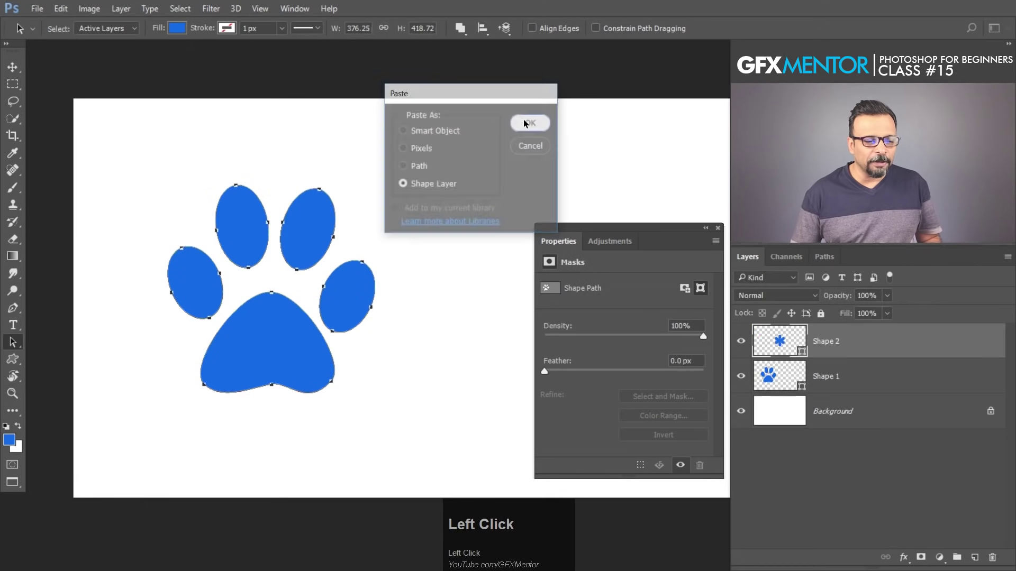
Delete the paw print layer and move the flower to the upper-left area of the canvas
left_click_drag(883, 381, 992, 557)
key("v")
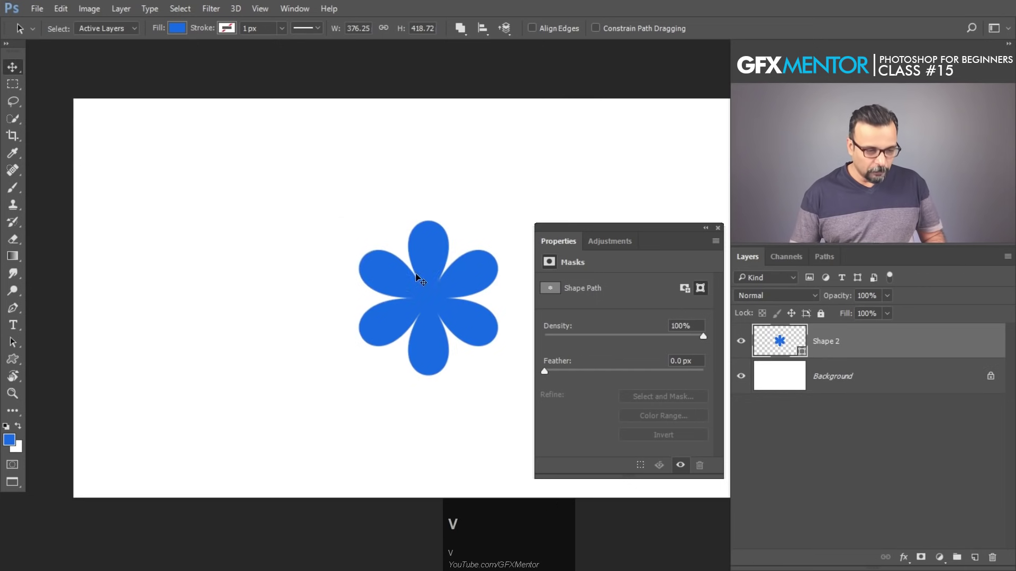
left_click_drag(435, 300, 230, 238)
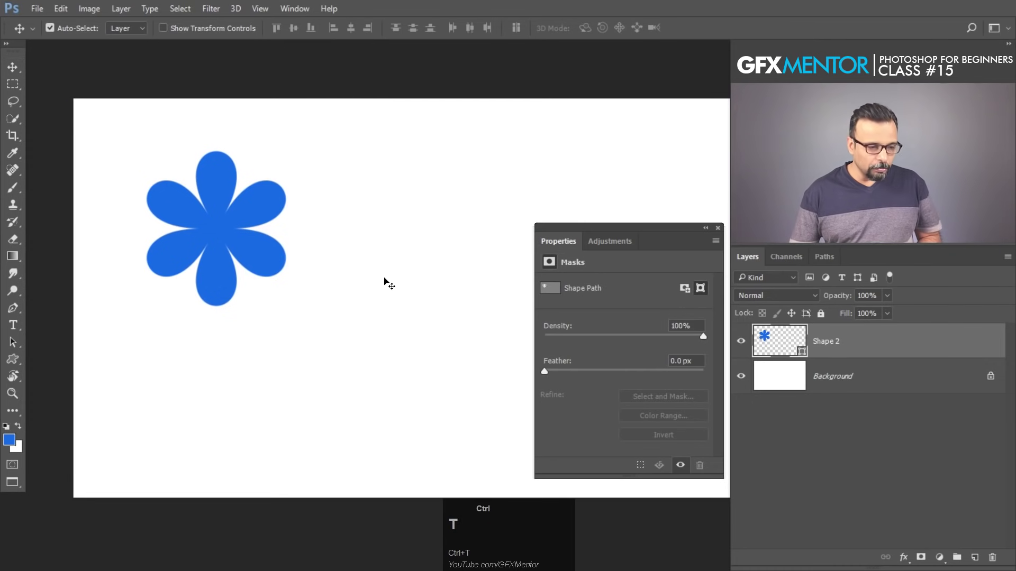
Scale the flower shape up proportionally to about 254% and move it fully inside the canvas
key("ctrl+t")
left_click_drag(301, 316, 513, 555)
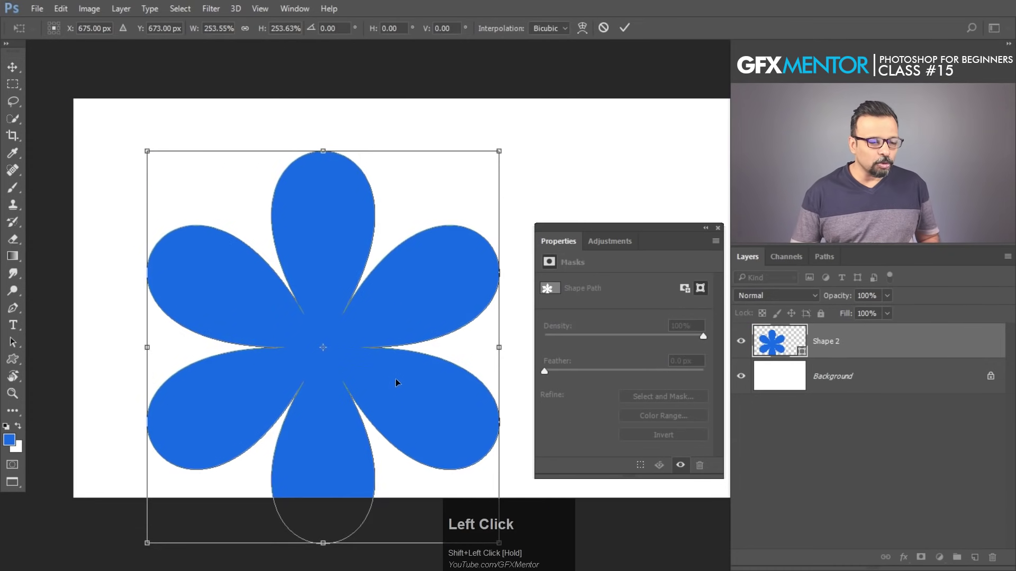
left_click_drag(395, 379, 366, 404)
key("Return")
left_click_drag(399, 341, 373, 271)
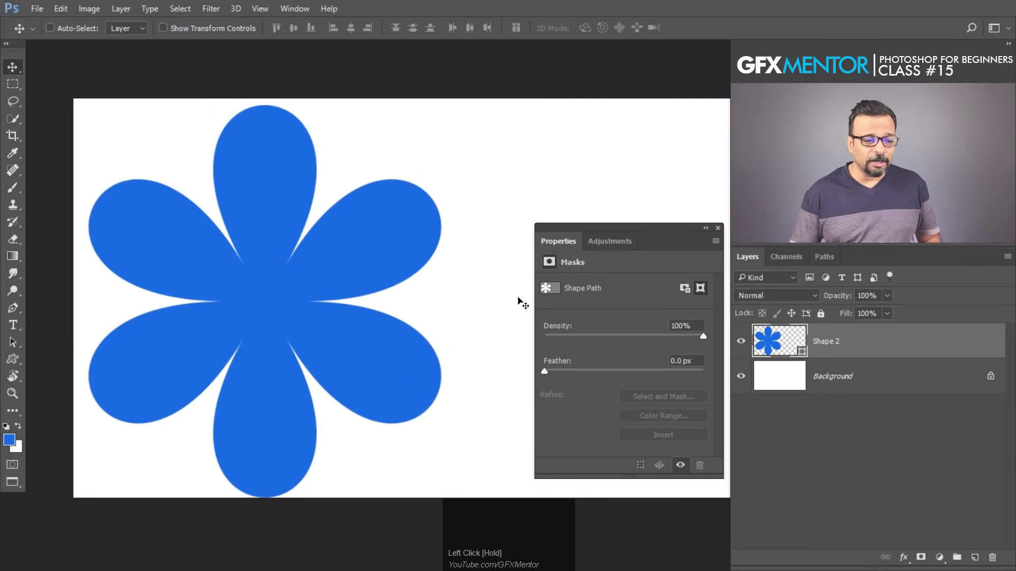
Undo the last changes to the flower and delete its shape layer
key("ctrl+alt+z")
key("ctrl+alt+z")
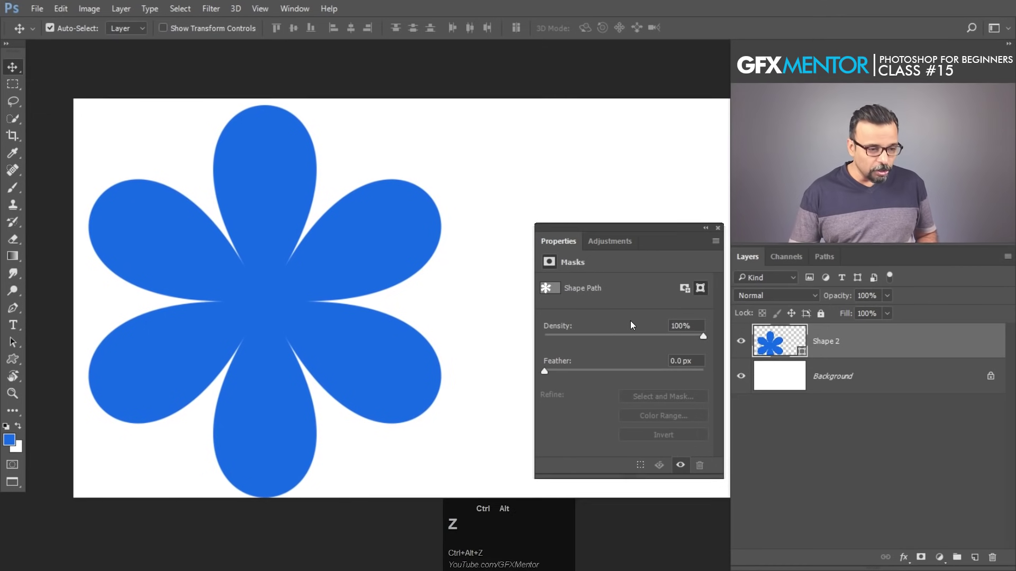
left_click_drag(825, 341, 993, 558)
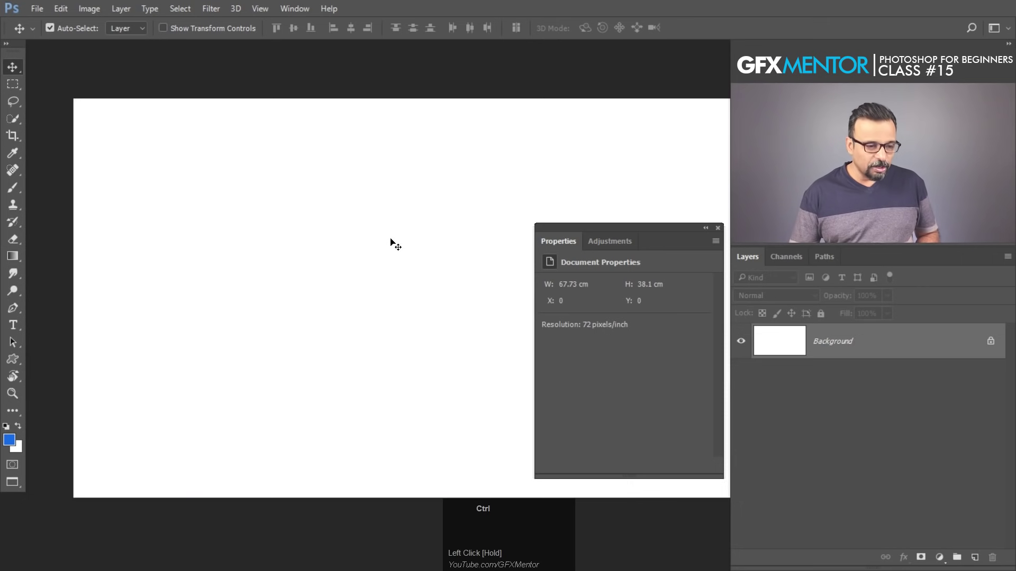
Paste the copied flower again, this time as a Path
key("ctrl+v")
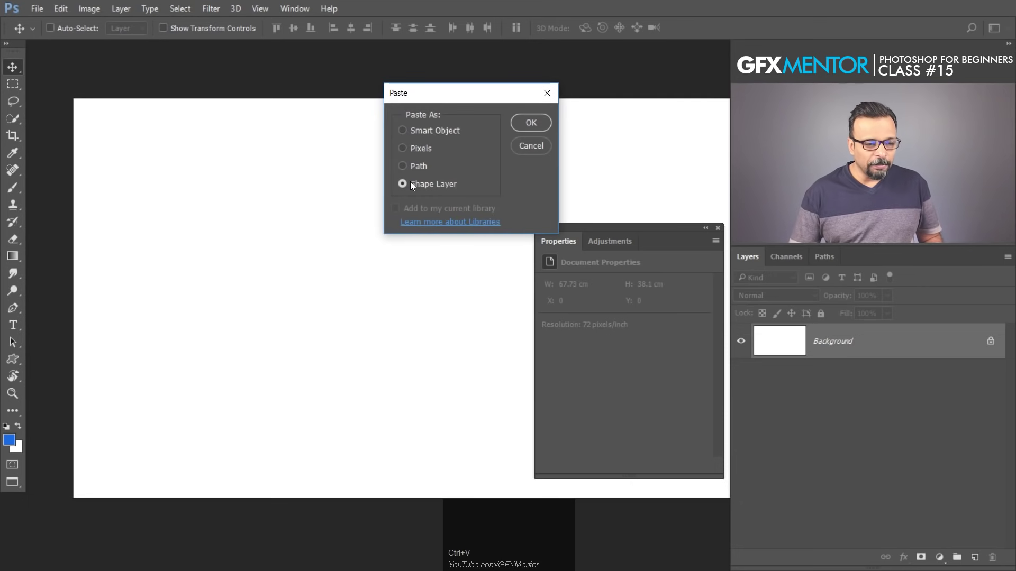
left_click(414, 166)
left_click(531, 122)
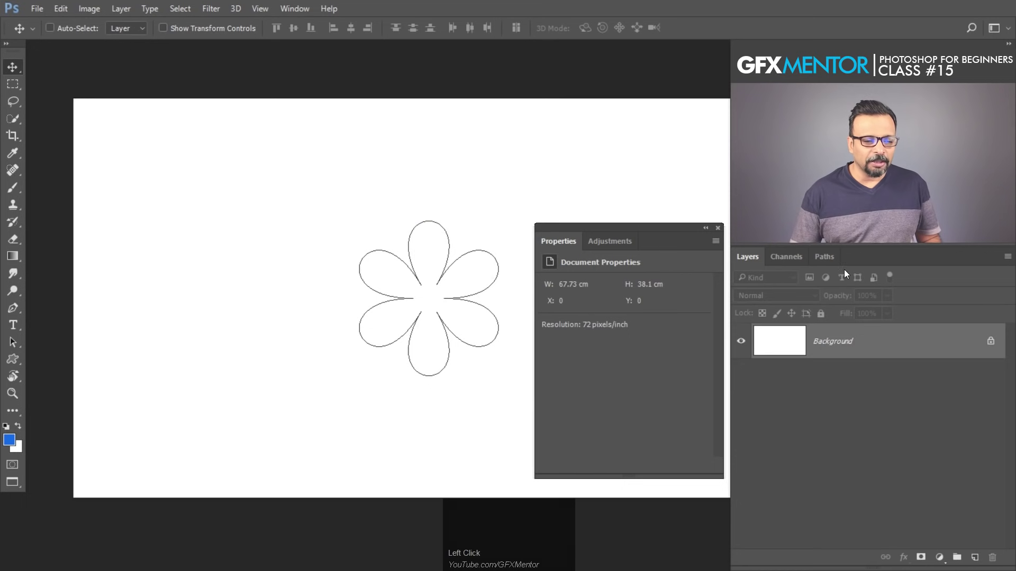
Inspect the flower's work path by deselecting and reselecting it, and delete the path
left_click(824, 257)
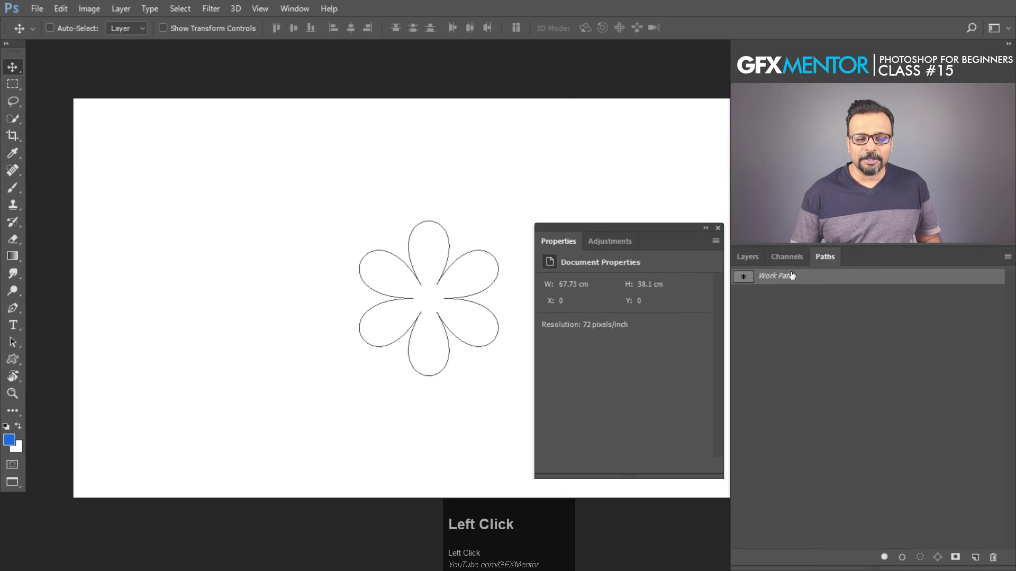
left_click(745, 279)
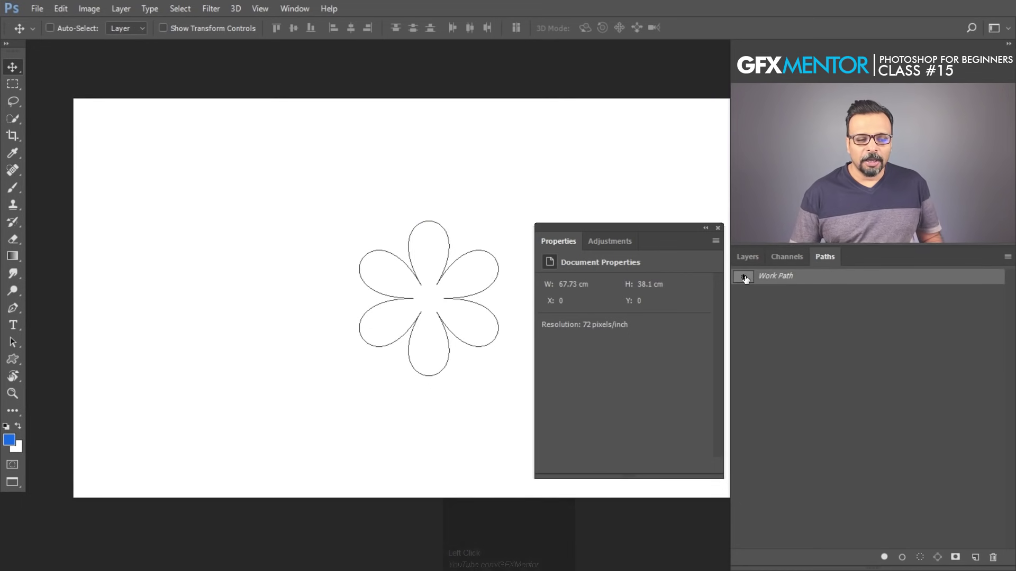
left_click(797, 321)
left_click(774, 280)
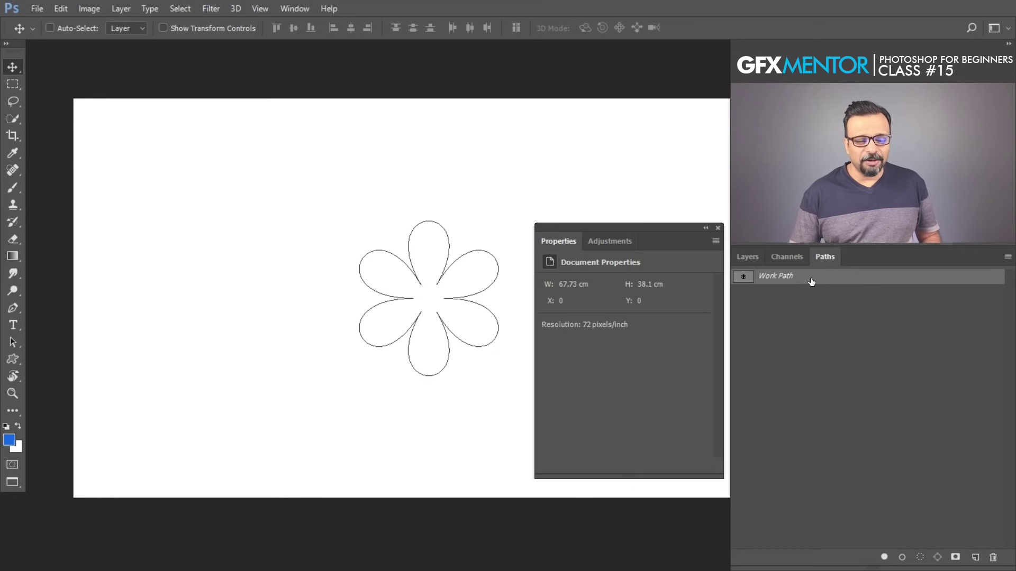
left_click_drag(824, 283, 993, 557)
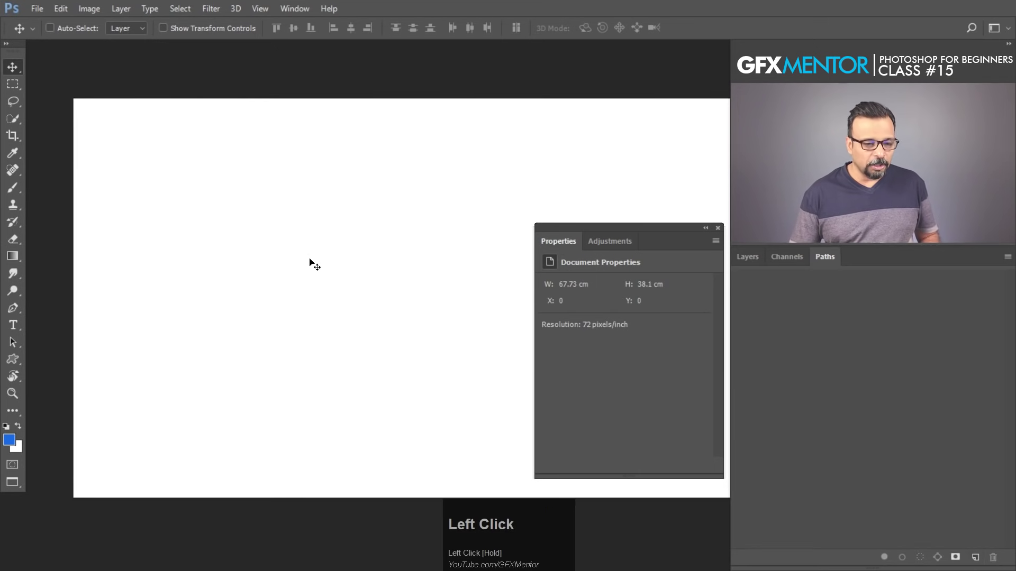
Paste the copied flower as Pixels, move it up and left, and scale it down to about 50%
key("ctrl+v")
left_click(412, 148)
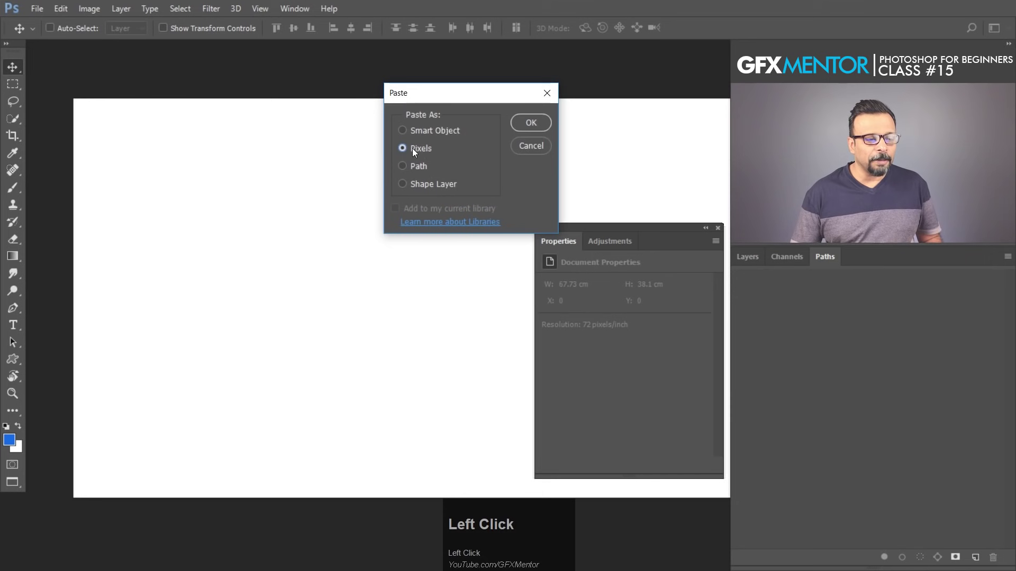
left_click(530, 123)
left_click_drag(485, 325, 380, 285)
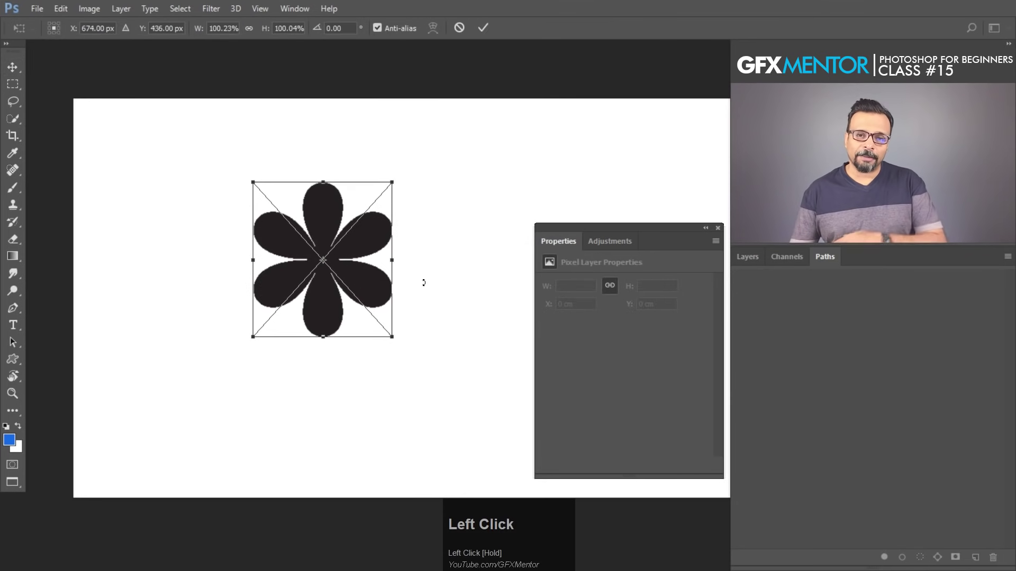
left_click_drag(393, 338, 323, 264)
key("Return")
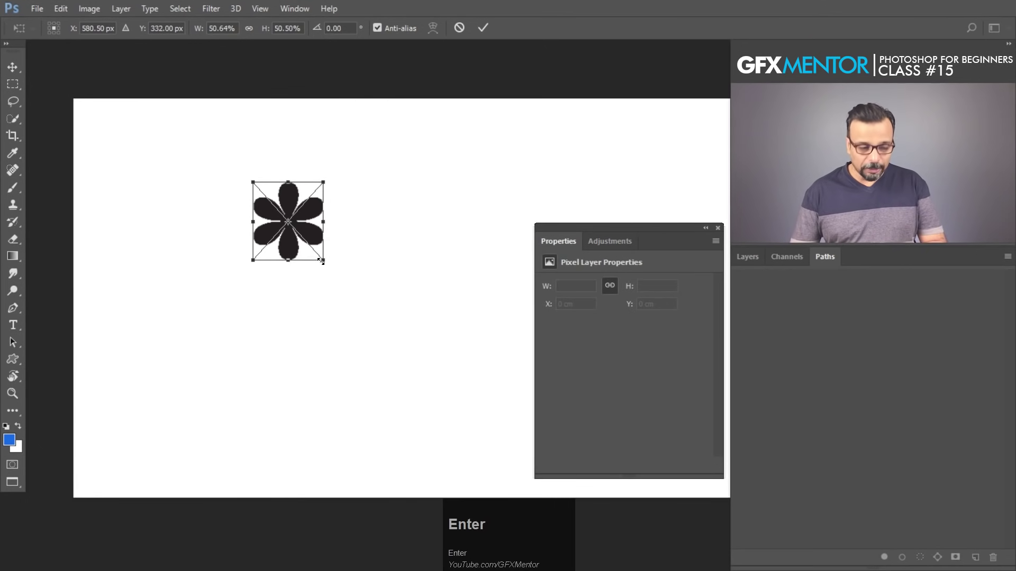
Enlarge the pixel flower to nearly the canvas height, and step back through the history to the empty canvas
left_click_drag(328, 212, 293, 273)
left_click_drag(298, 230, 343, 265)
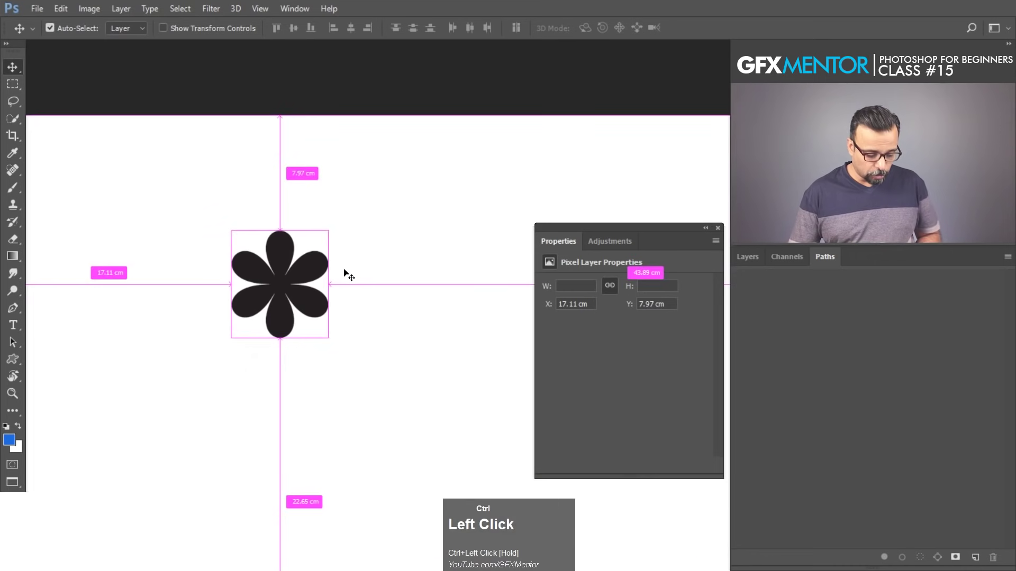
key("ctrl+t")
left_click_drag(336, 335, 502, 527)
left_click_drag(398, 212, 319, 272)
key("Return")
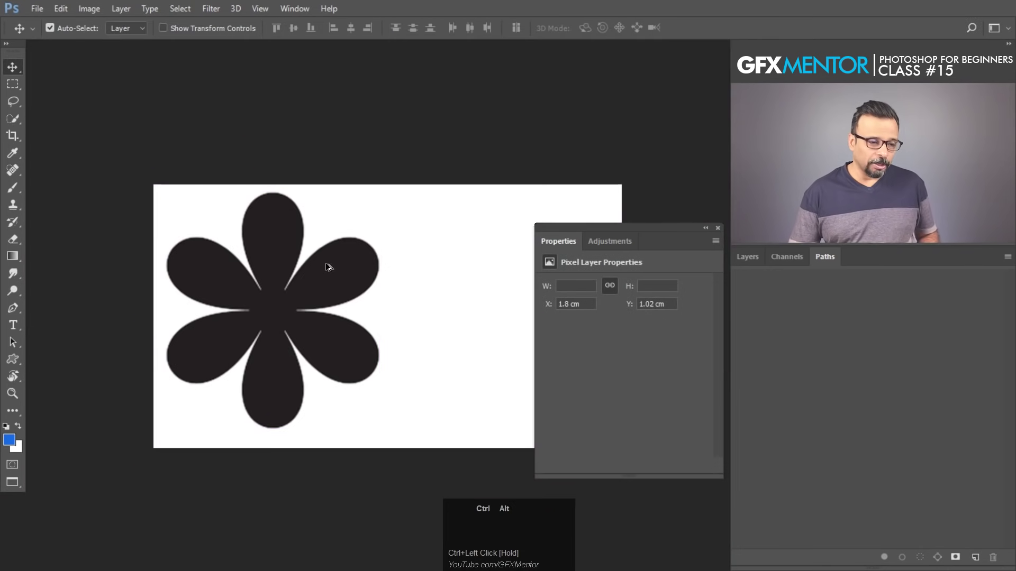
key("ctrl+alt+z")
key("ctrl+alt+z")
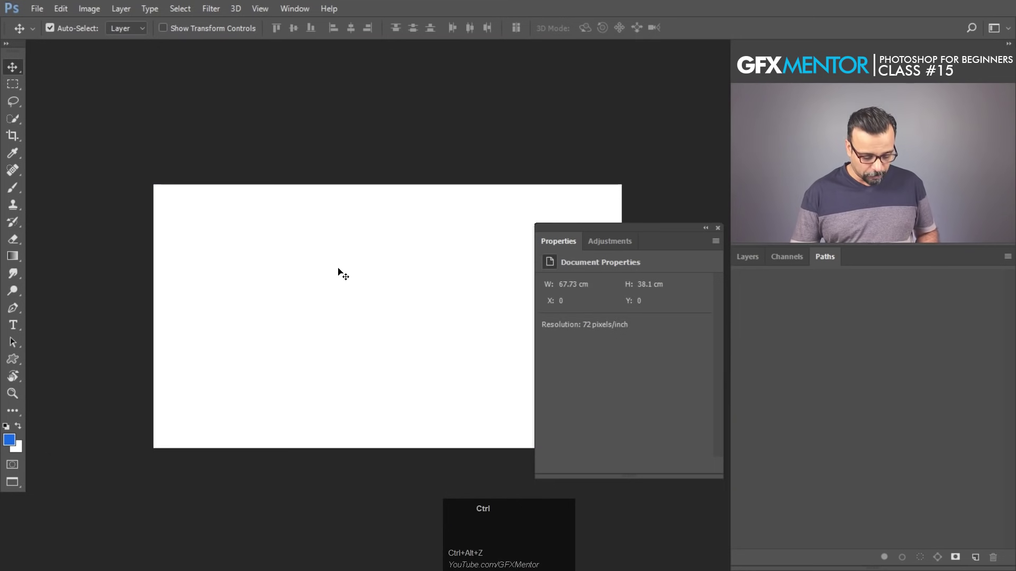
Paste the copied flower as a Shape Layer, move it up and left, and delete its layer
key("ctrl+v")
left_click(418, 185)
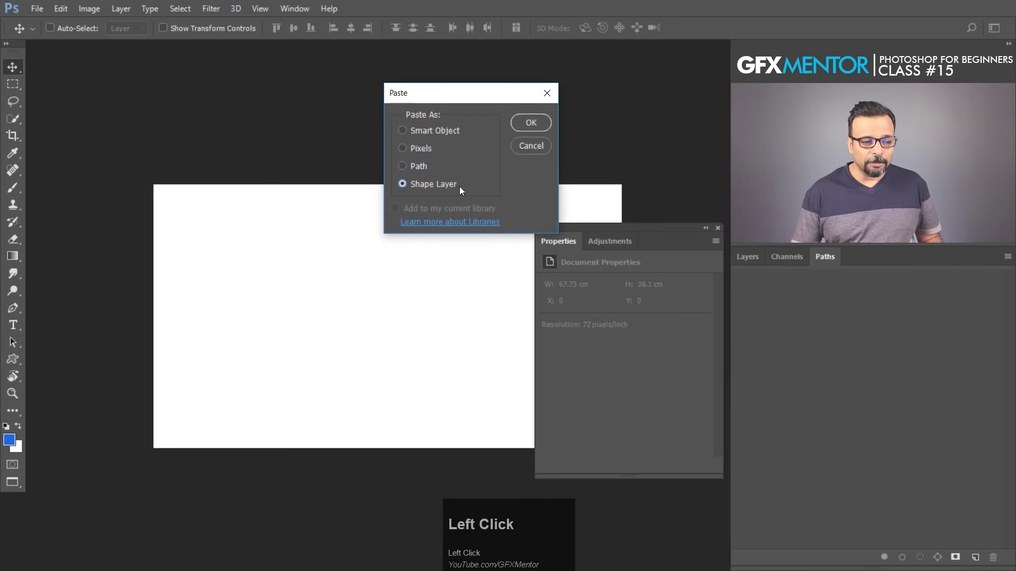
left_click(531, 122)
left_click_drag(401, 315, 336, 296)
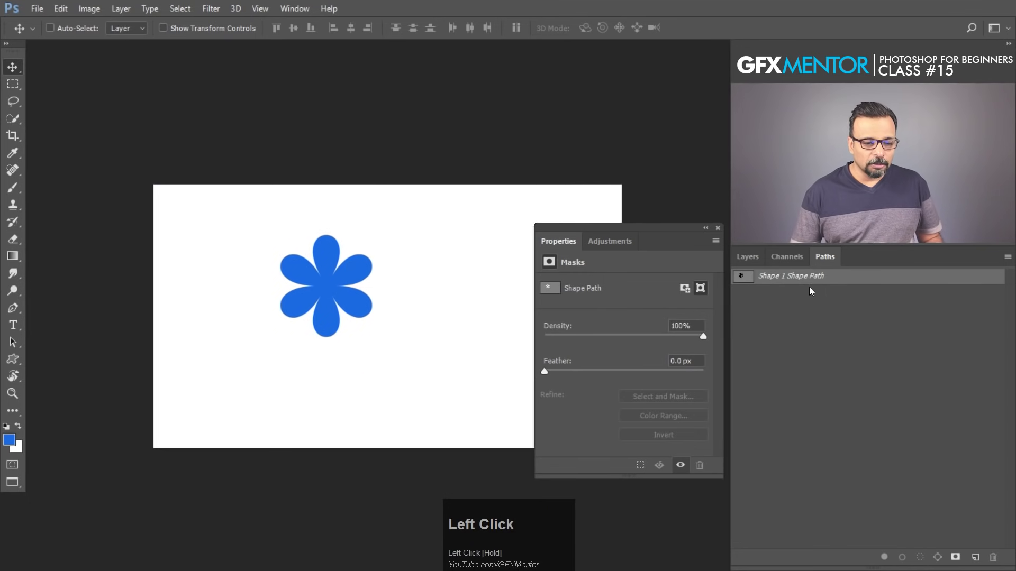
left_click(748, 257)
left_click_drag(852, 351, 992, 558)
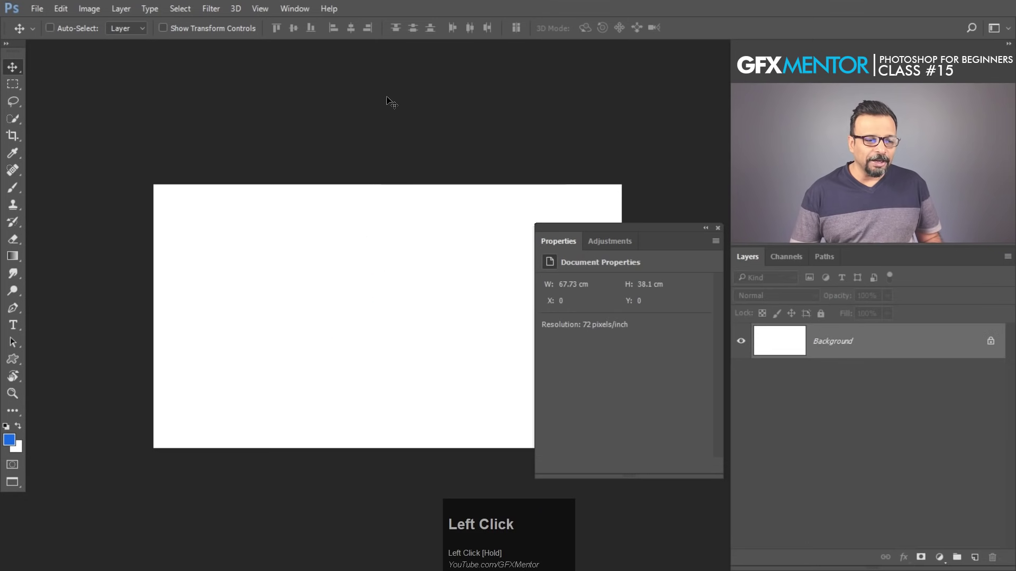
Browse the custom shape library from the first shapes through to the last ones
left_click_drag(12, 359, 87, 426)
left_click(531, 29)
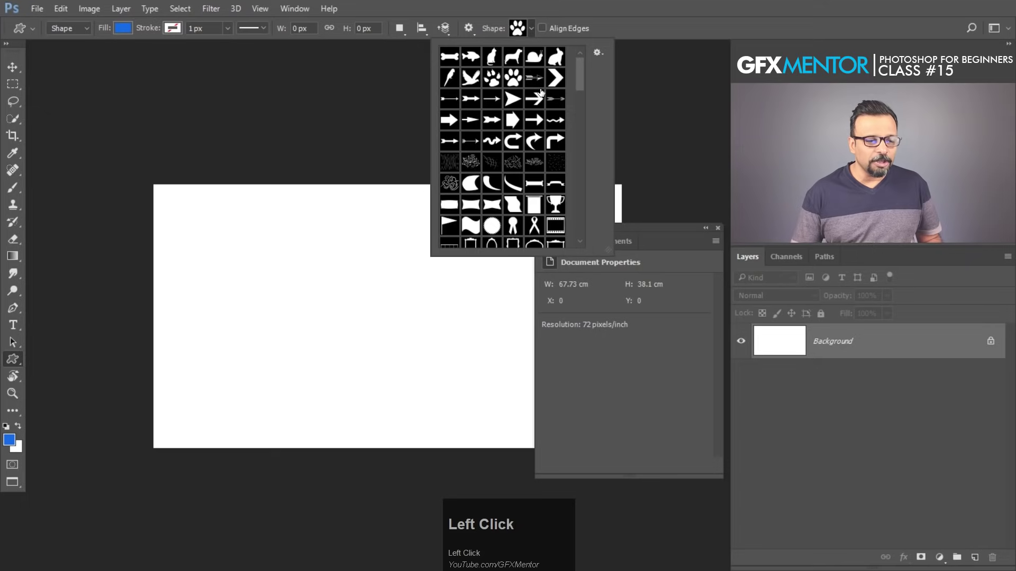
left_click_drag(580, 65, 582, 244)
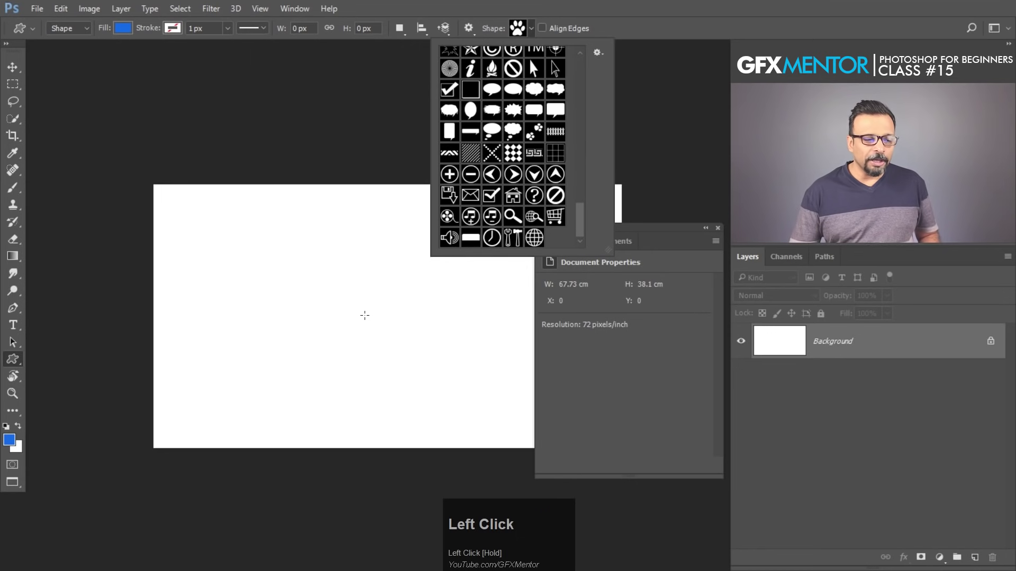
Switch to Illustrator and delete the black flower from the artboard
key("alt+Tab")
left_click(256, 328)
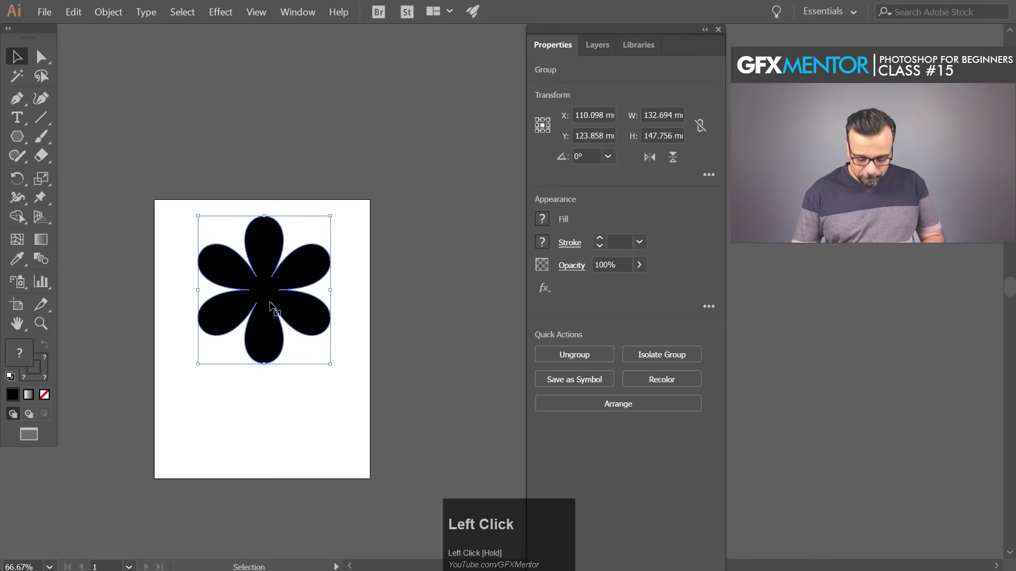
key("Delete")
left_click_drag(259, 341, 322, 285)
left_click_drag(297, 229, 195, 270)
Select the Pencil tool, examine its fidelity and stroke options, and leave them as they are
mouse_move(40, 136)
left_mouse_down()
mouse_move(69, 142)
mouse_move(38, 141)
mouse_move(21, 158)
mouse_move(96, 176)
left_mouse_up()
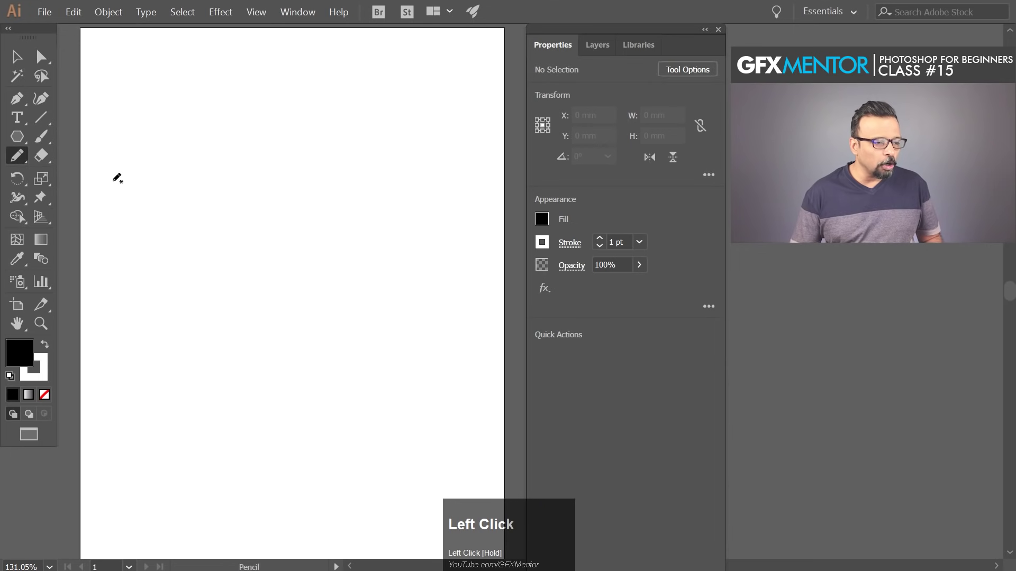
double_click(18, 156)
left_click_drag(453, 128, 308, 129)
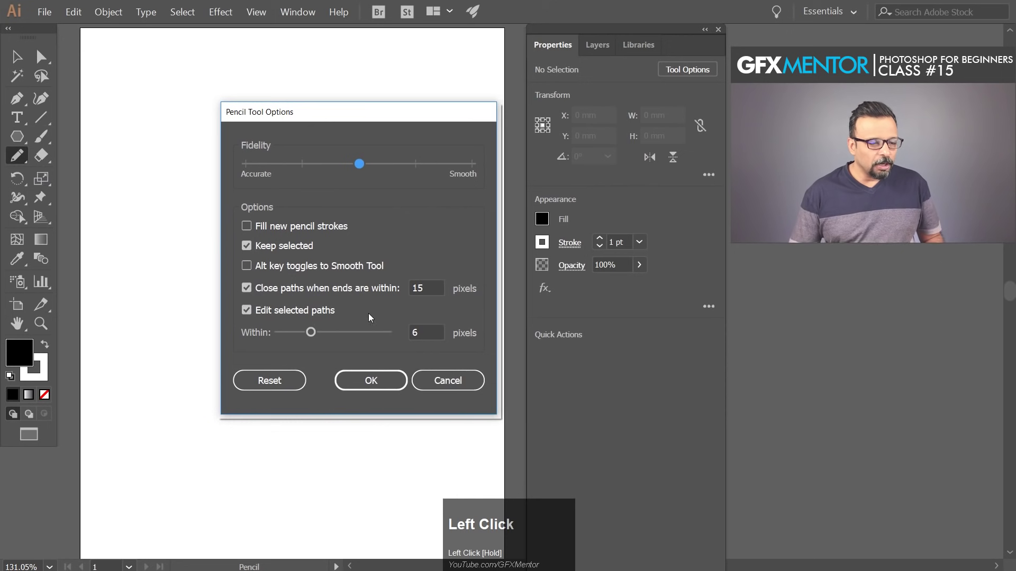
left_click(431, 382)
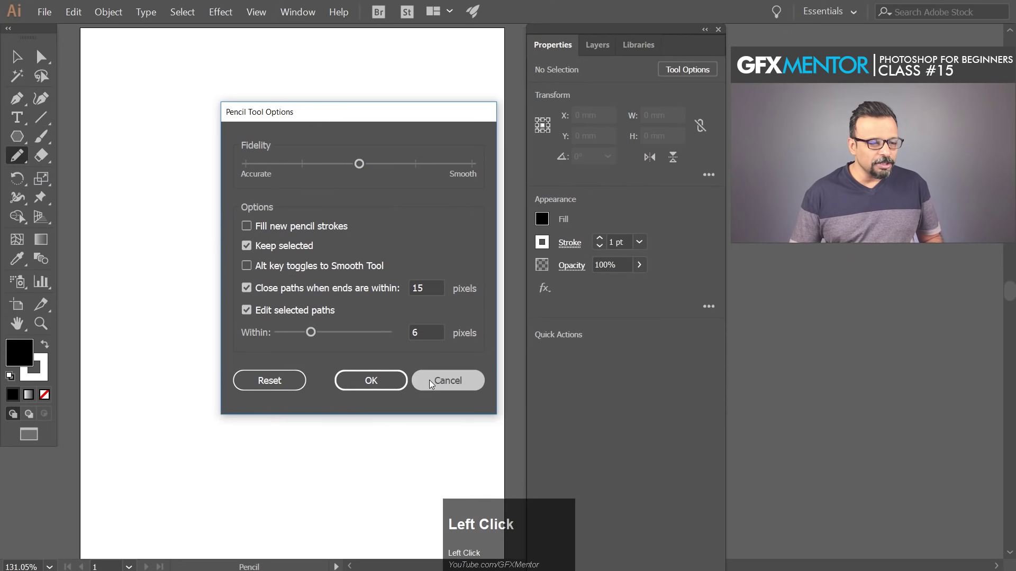
Draw a nearly horizontal pencil stroke about 136 mm long and reset its fill and stroke to the default colours
left_click_drag(174, 211, 207, 214)
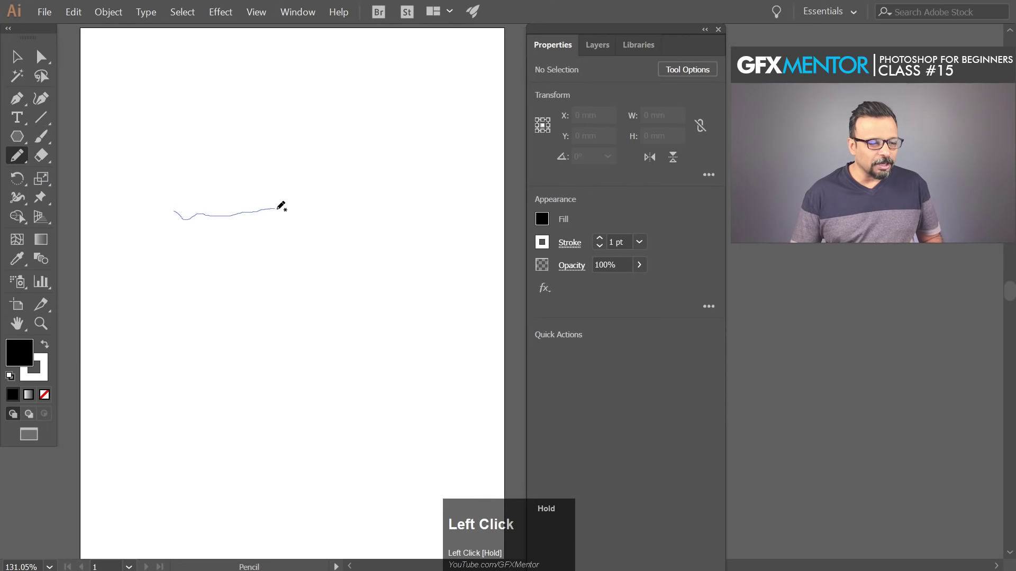
left_click_drag(453, 201, 454, 202)
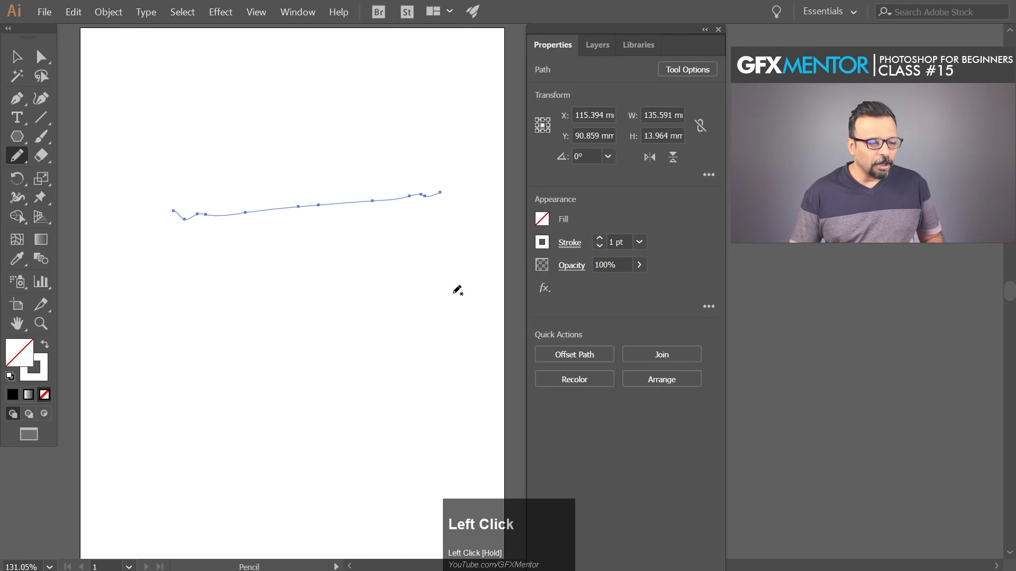
left_click(9, 376)
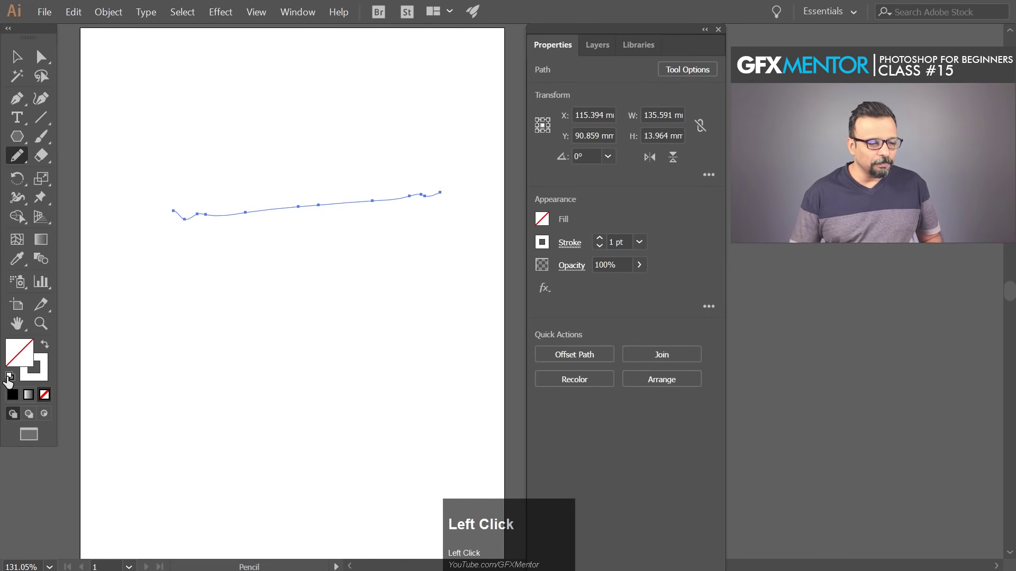
Draw a second pencil stroke about 124 mm long below the first, and delete both strokes
left_click_drag(217, 290, 277, 282)
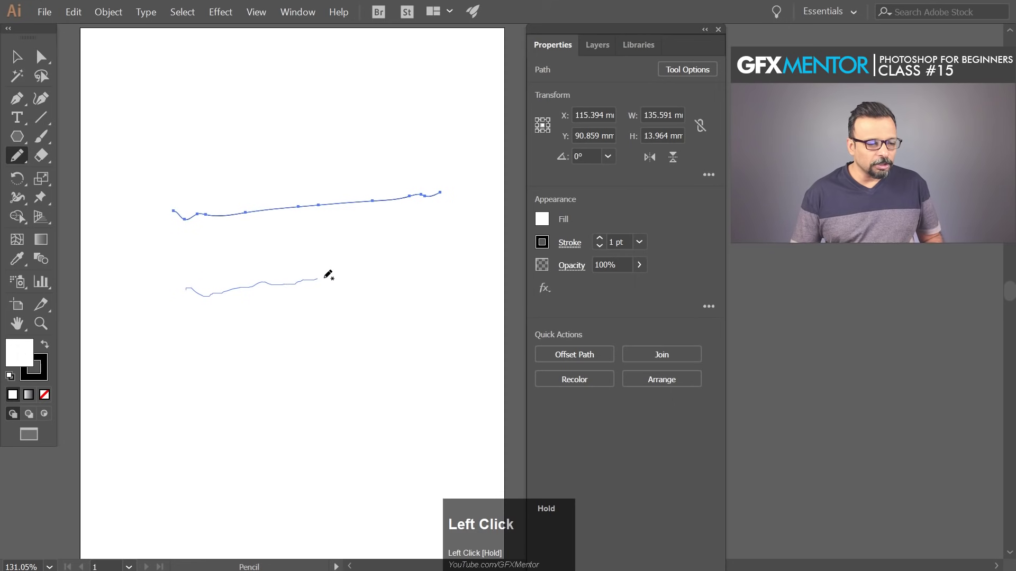
left_click_drag(403, 266, 428, 260)
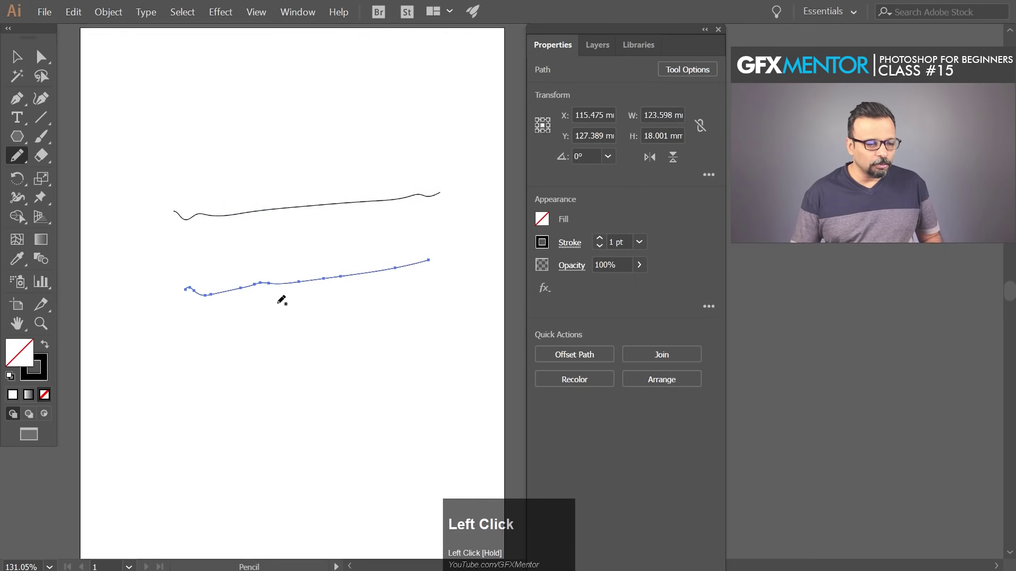
key("ctrl+a")
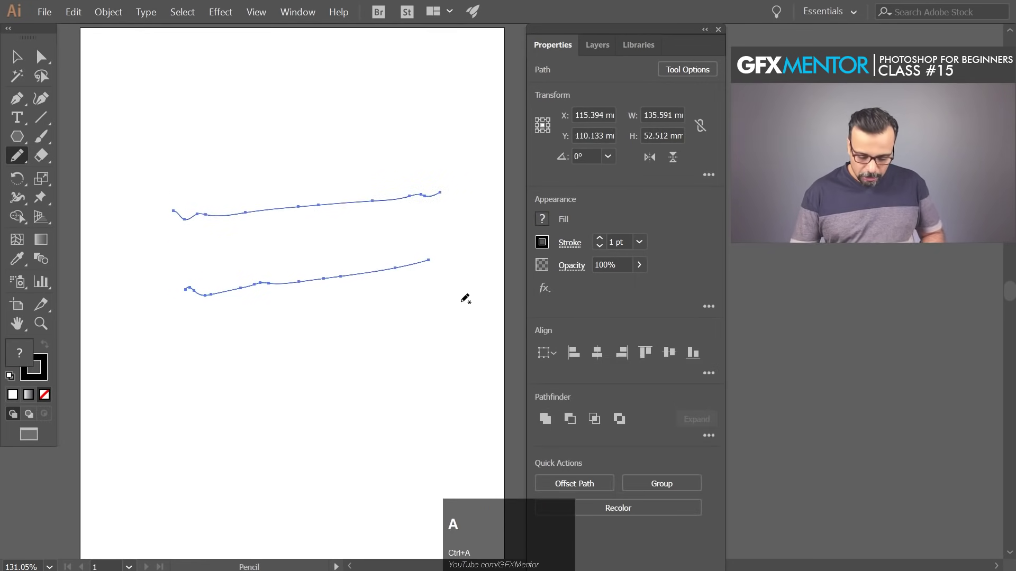
key("Delete")
Set the Pencil tool's fidelity to the Smooth end of its range
double_click(16, 157)
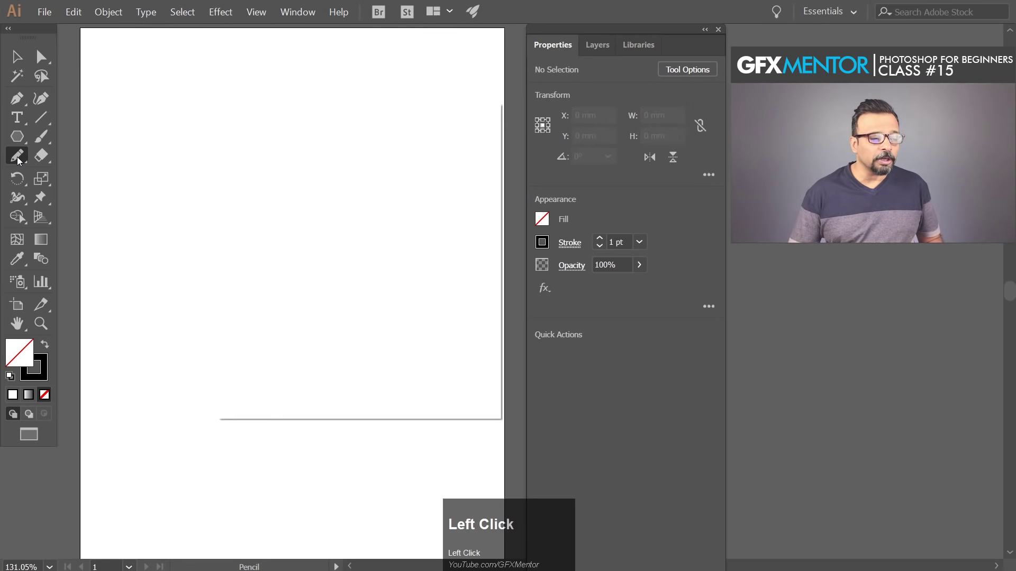
left_click_drag(362, 167, 473, 173)
left_click(371, 381)
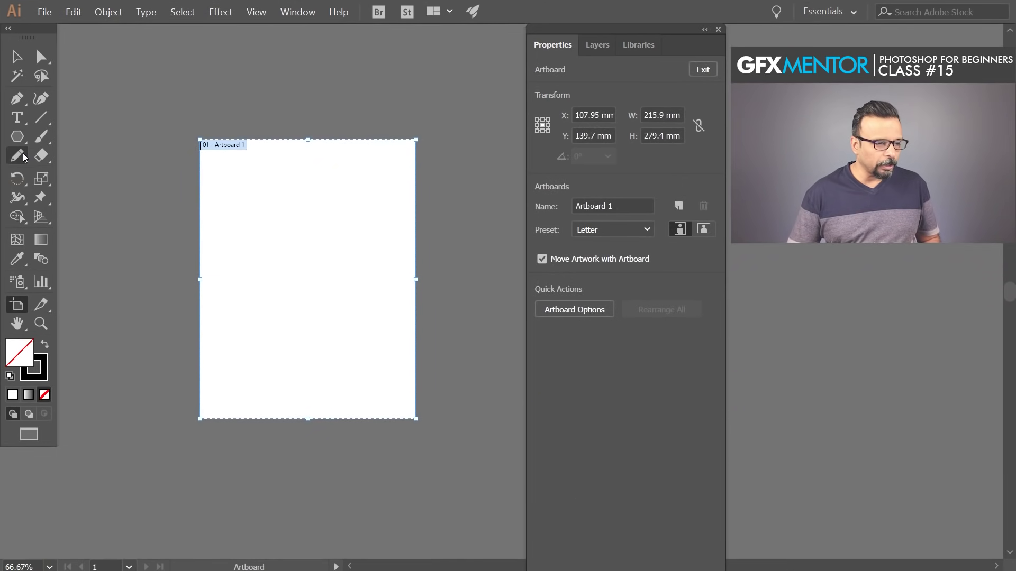
Change the Letter artboard to landscape orientation
left_click(24, 157)
left_click(16, 304)
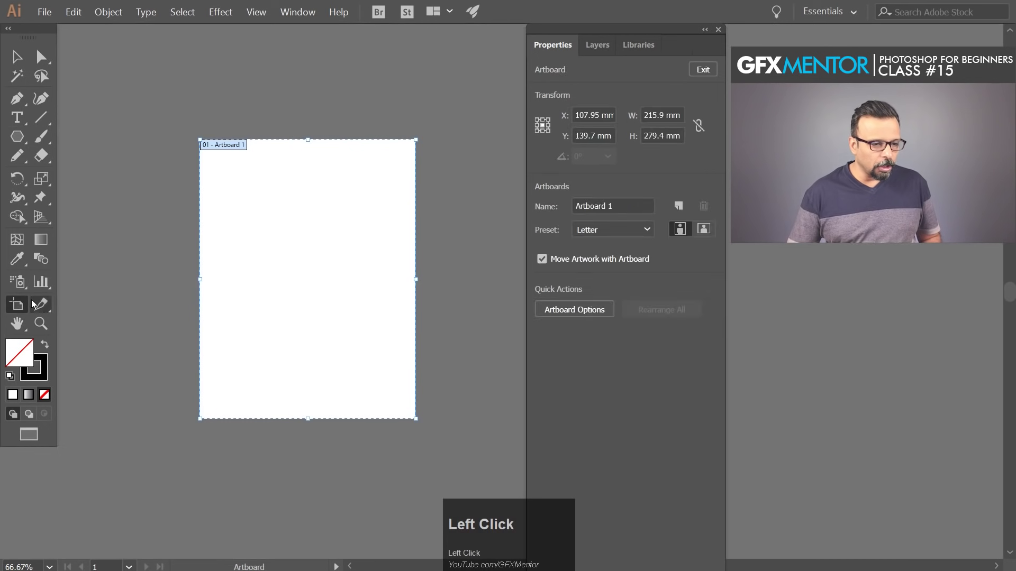
left_click(709, 228)
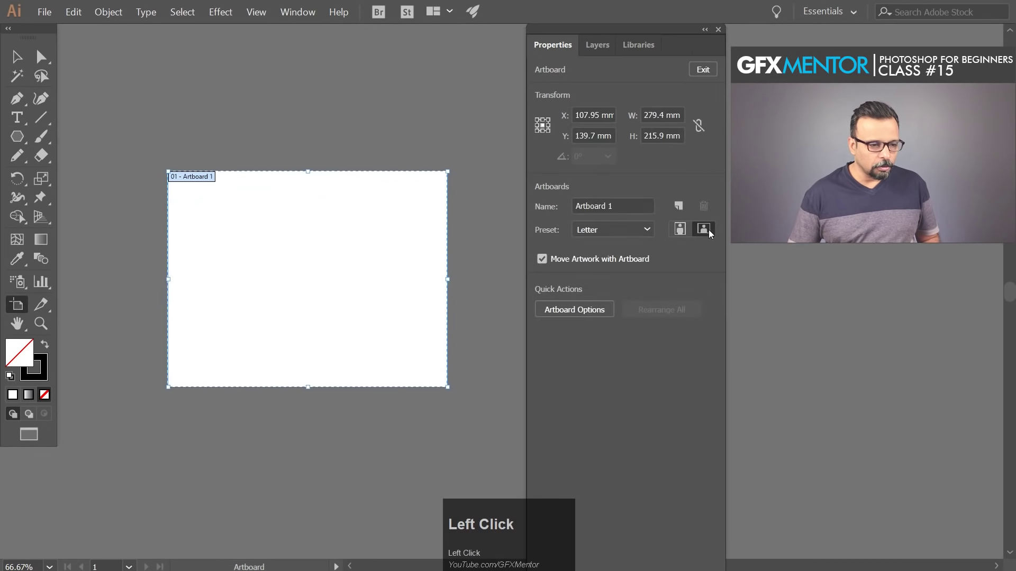
Draw a group of overlapping freehand pencil curves with curled ends, about 120 mm wide and 85 mm high overall
left_click(19, 157)
left_click_drag(268, 240, 351, 285)
key("Tab")
key("Tab")
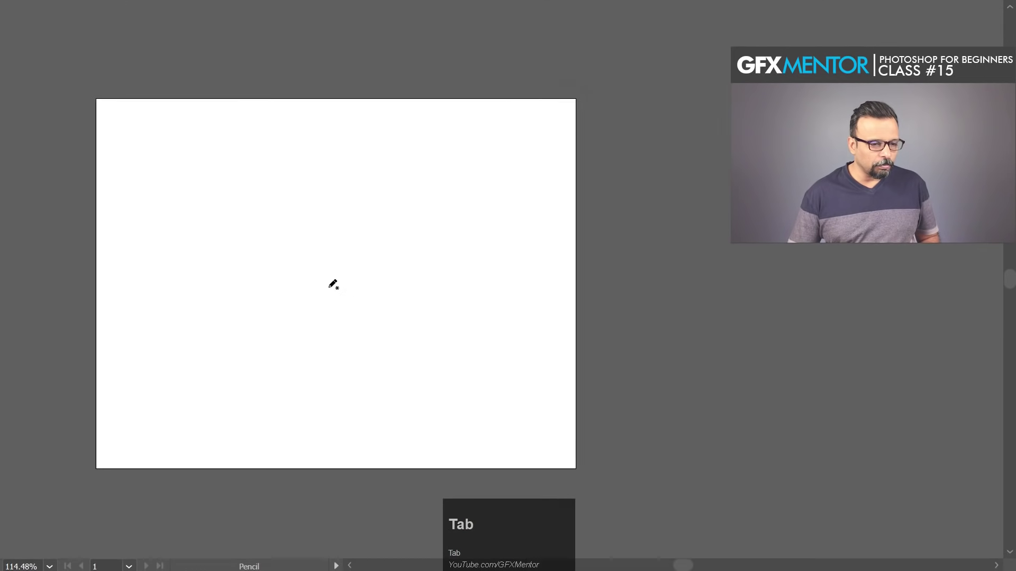
key("Tab")
mouse_move(256, 268)
left_mouse_down()
mouse_move(373, 266)
mouse_move(285, 279)
mouse_move(212, 226)
mouse_move(283, 336)
mouse_move(178, 343)
left_mouse_up()
left_click_drag(230, 198, 366, 260)
key("Tab")
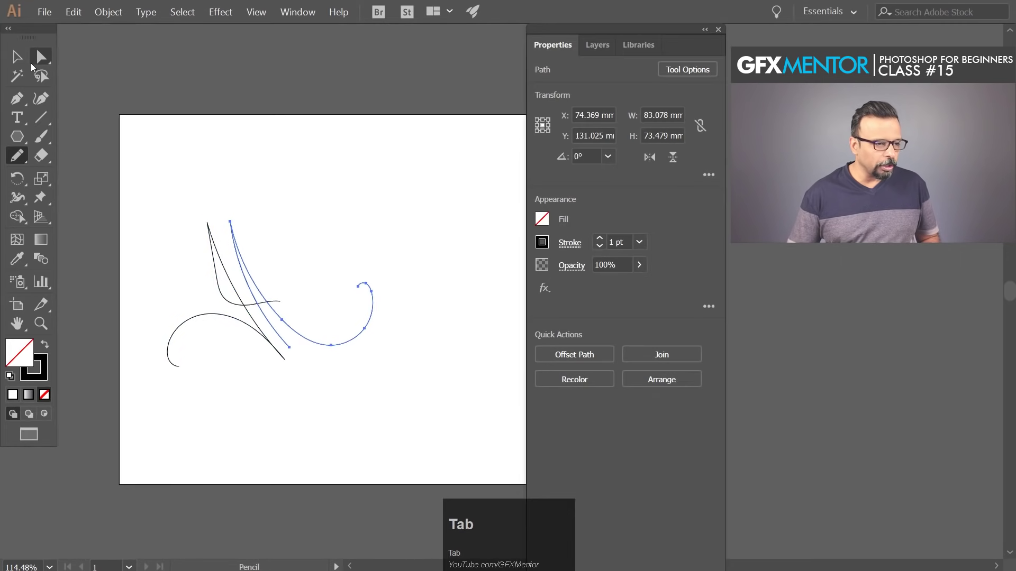
Select all the pencil curves and set their stroke weight to 9 pt
left_click(17, 56)
left_click_drag(167, 209, 426, 377)
key("space")
mouse_move(363, 381)
left_mouse_down()
mouse_move(433, 376)
mouse_move(333, 369)
left_mouse_up()
left_click_drag(236, 288, 317, 281)
key("ctrl+space")
mouse_move(279, 218)
left_mouse_down()
mouse_move(387, 324)
mouse_move(340, 289)
mouse_move(342, 304)
left_mouse_up()
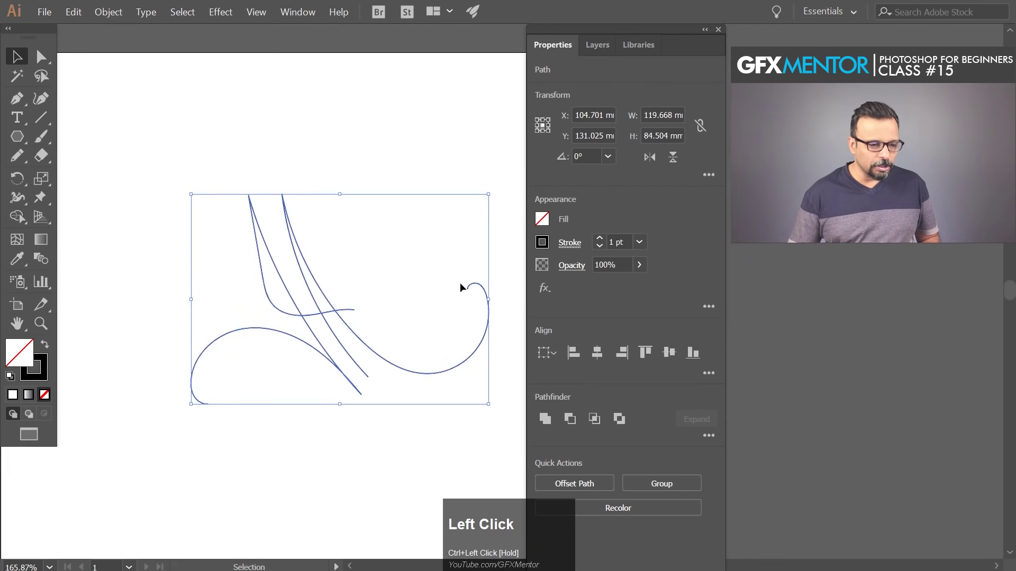
left_click(639, 242)
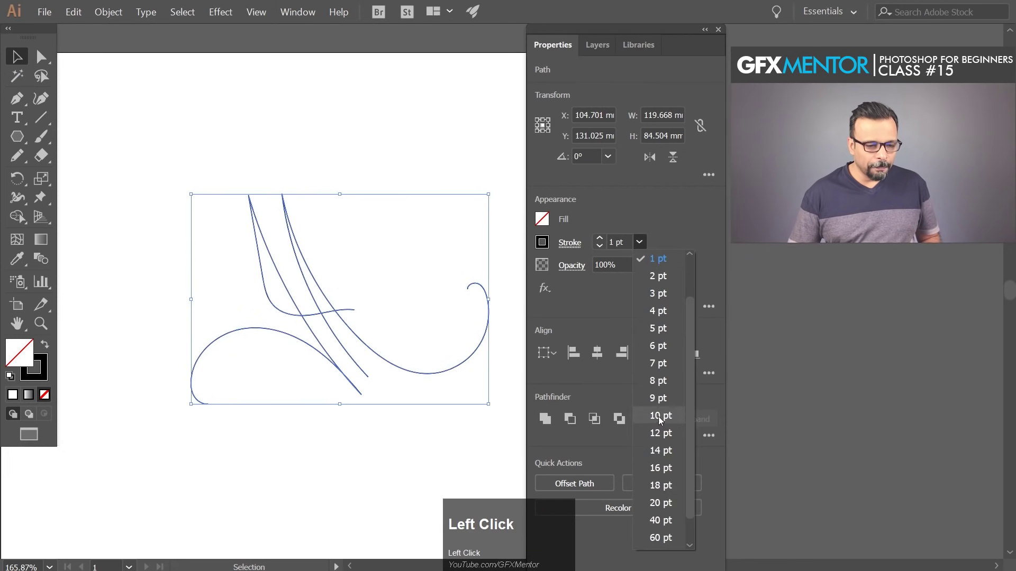
left_click(667, 399)
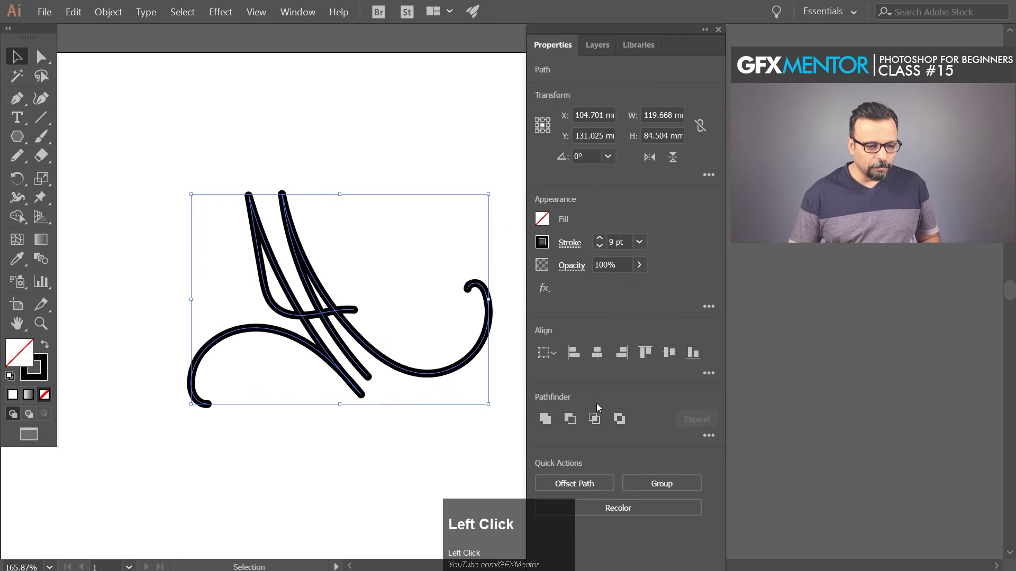
Apply the tapered variable-width profile that is thickest near one end to the curves, and deselect them
left_click(570, 242)
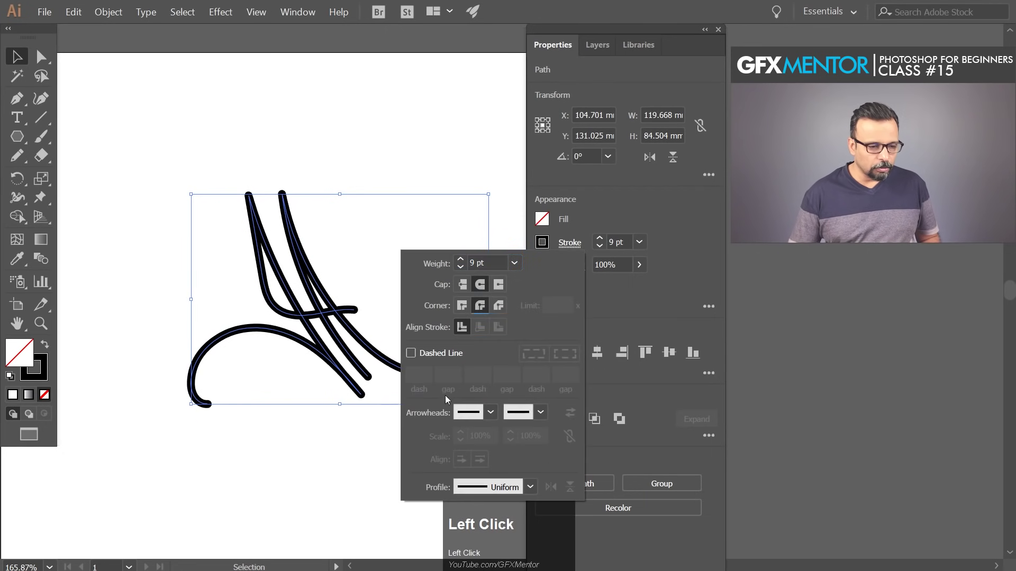
left_click(513, 488)
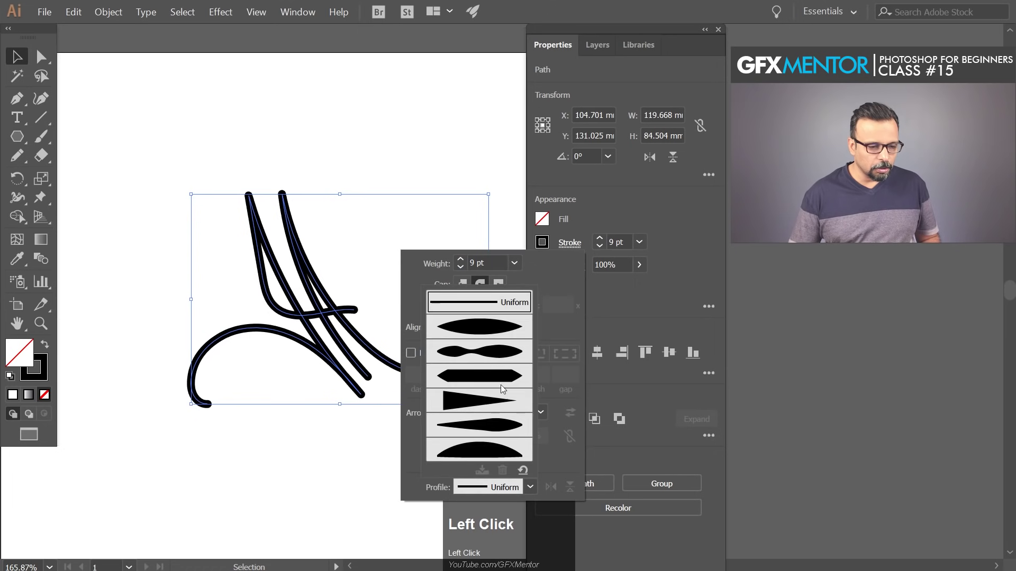
left_click(498, 431)
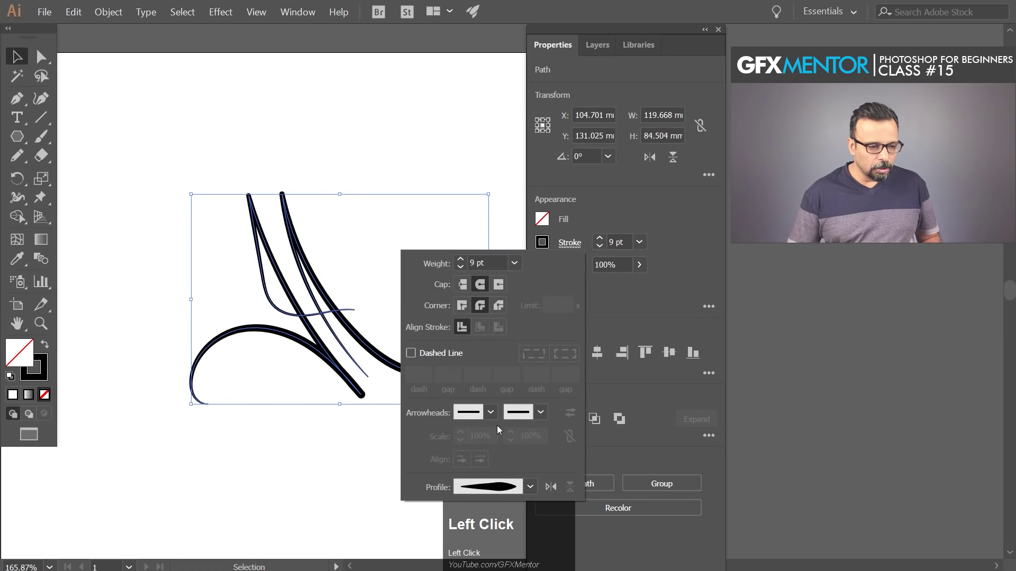
left_click(370, 132)
Convert all the tapered curves to filled shapes with Outline Stroke, and deselect them
left_click_drag(161, 177, 467, 470)
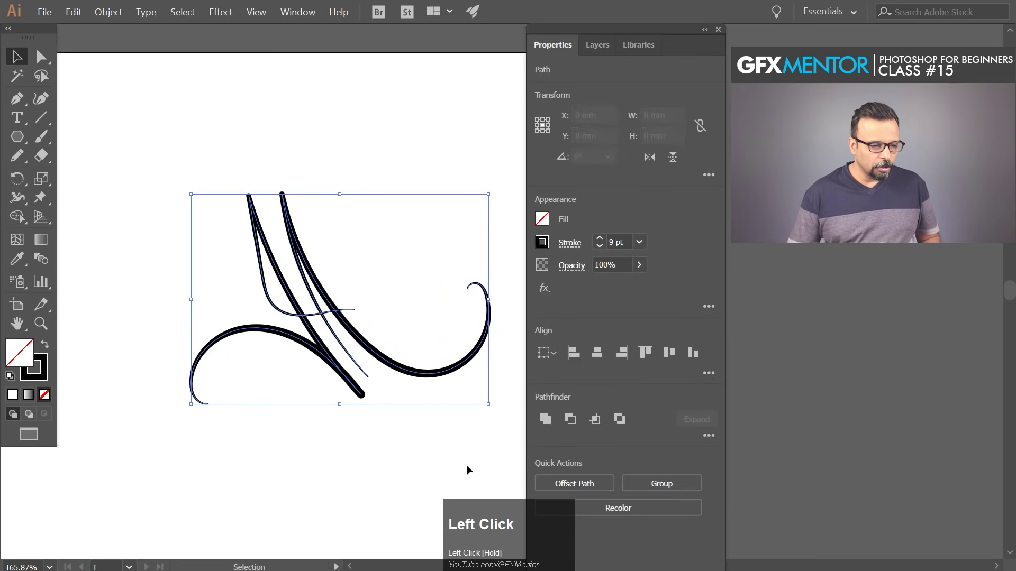
left_click(108, 11)
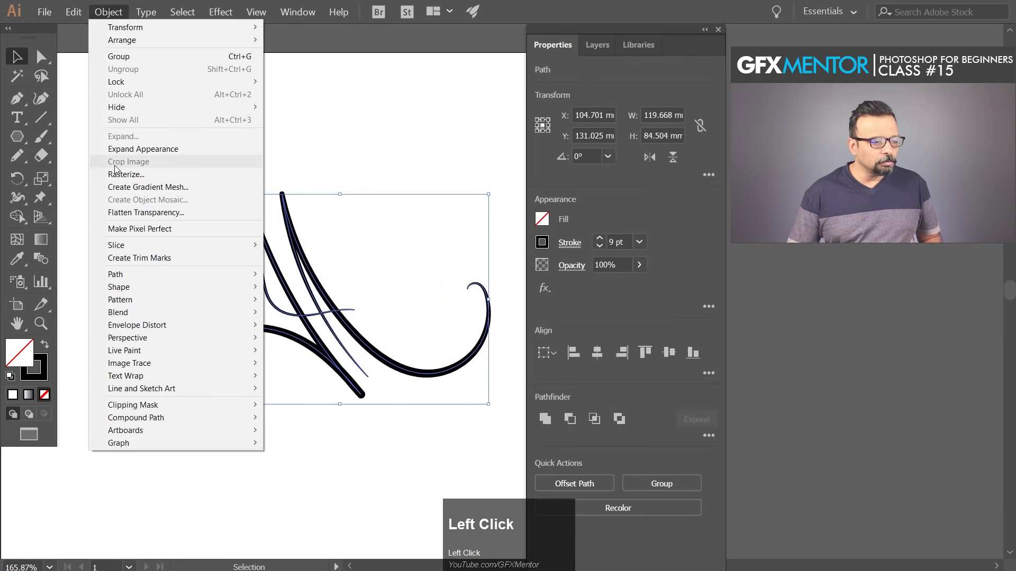
left_click(164, 274)
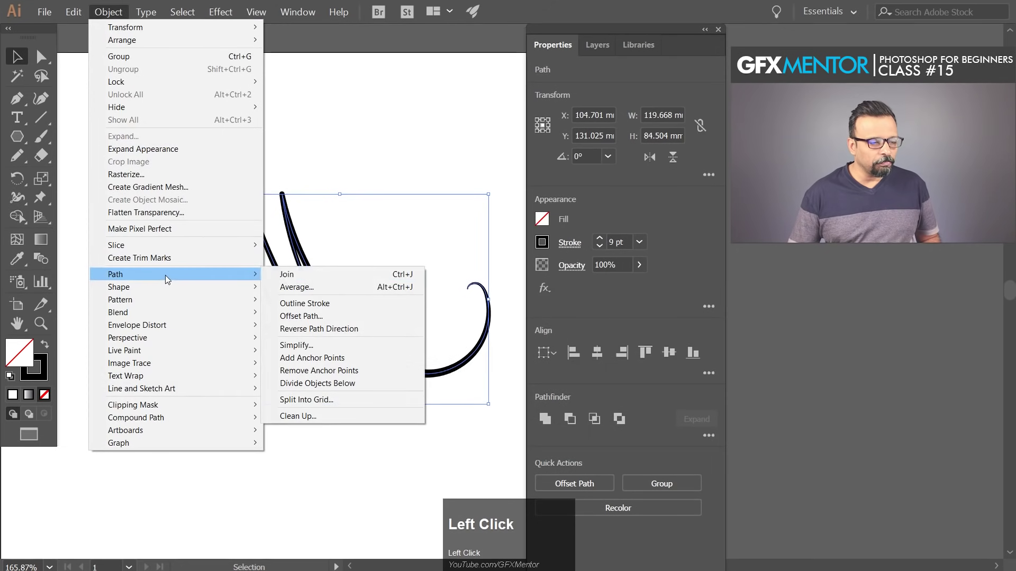
left_click(339, 304)
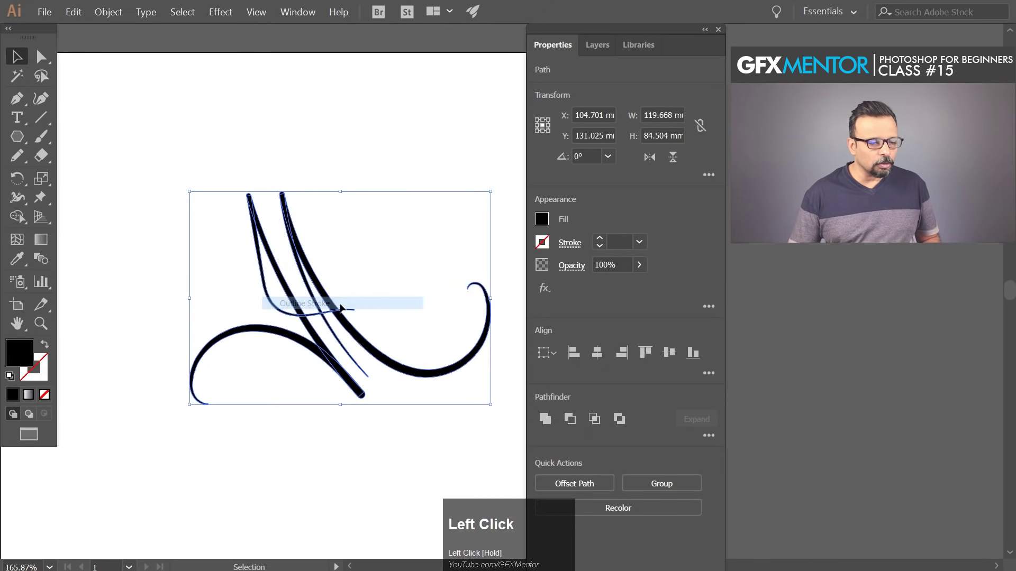
left_click(220, 239)
Select all the outlined curves and copy them
left_click_drag(182, 179, 429, 422)
key("ctrl+space")
left_click_drag(323, 286, 350, 361)
left_click_drag(419, 407, 395, 387)
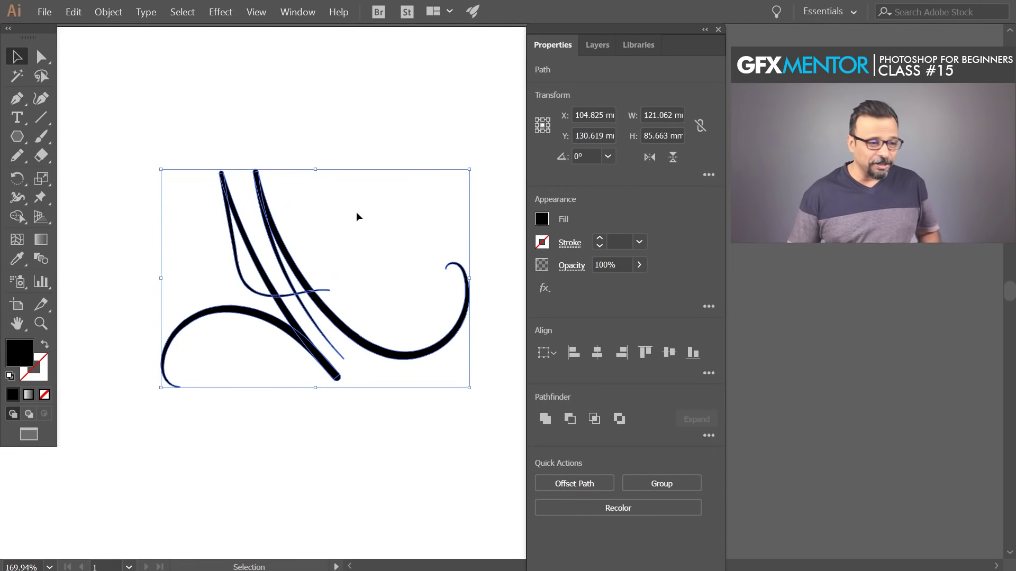
left_click_drag(386, 186, 204, 398)
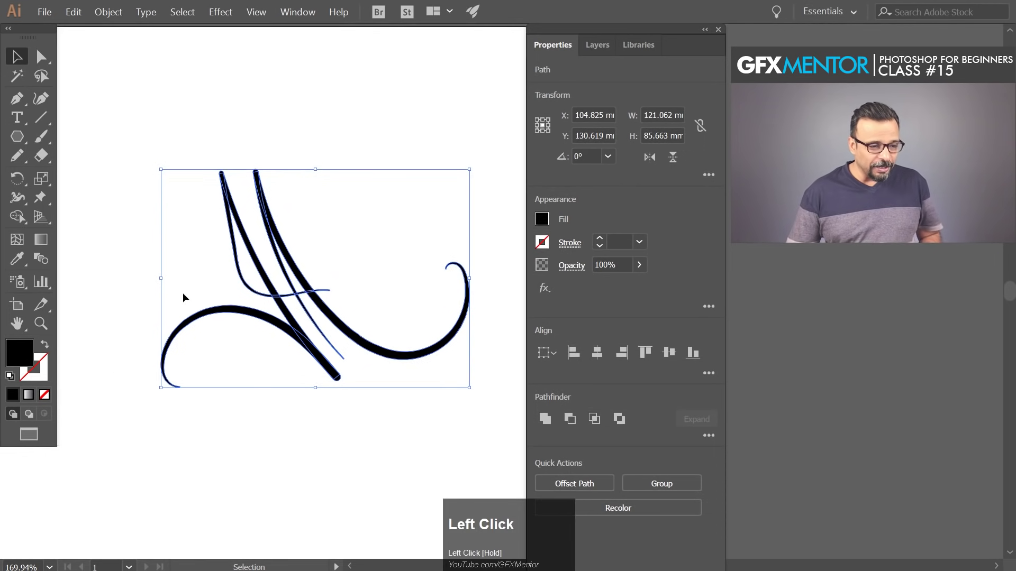
key("ctrl+c")
Switch to Photoshop and paste the copied curves into the blank document as a shape layer
key("alt+Tab")
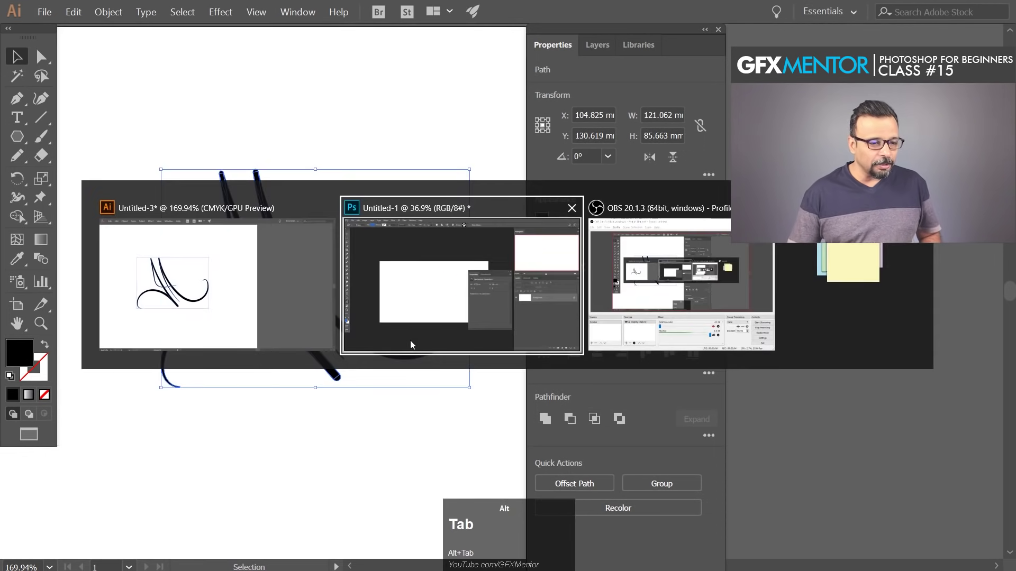
left_click(465, 287)
key("Tab")
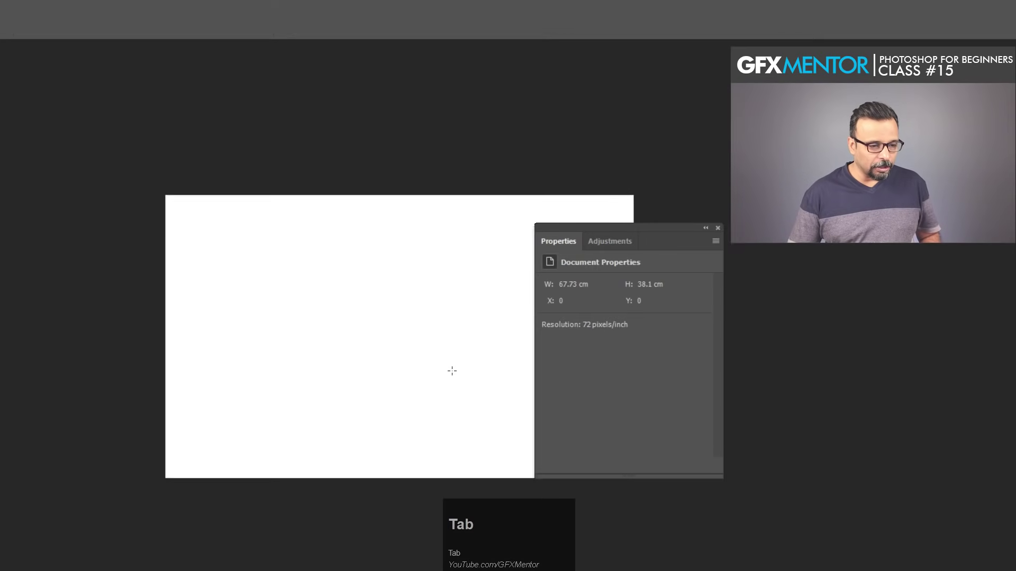
key("Tab")
key("space")
left_click_drag(442, 272, 304, 244)
key("ctrl+v")
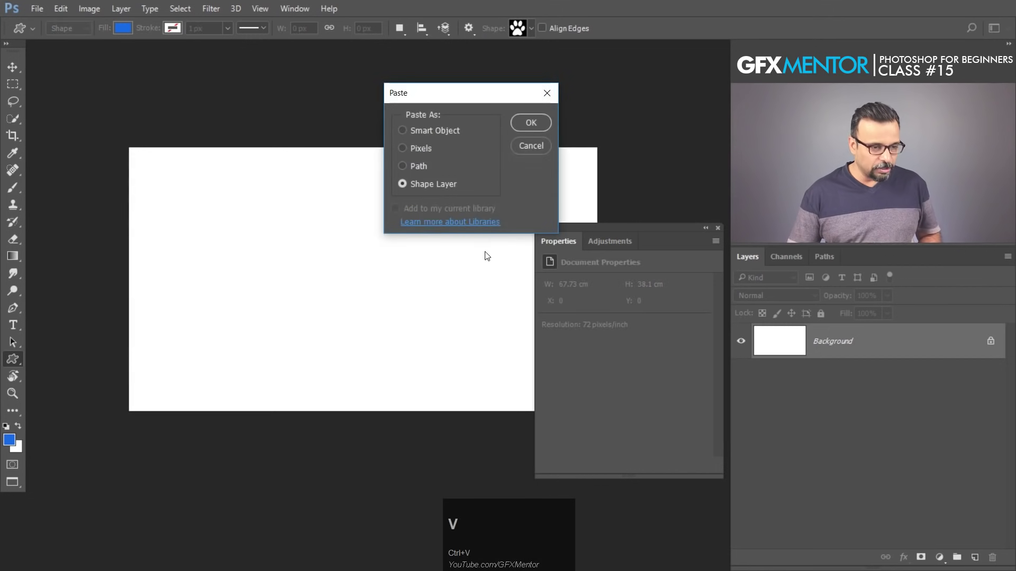
left_click(528, 126)
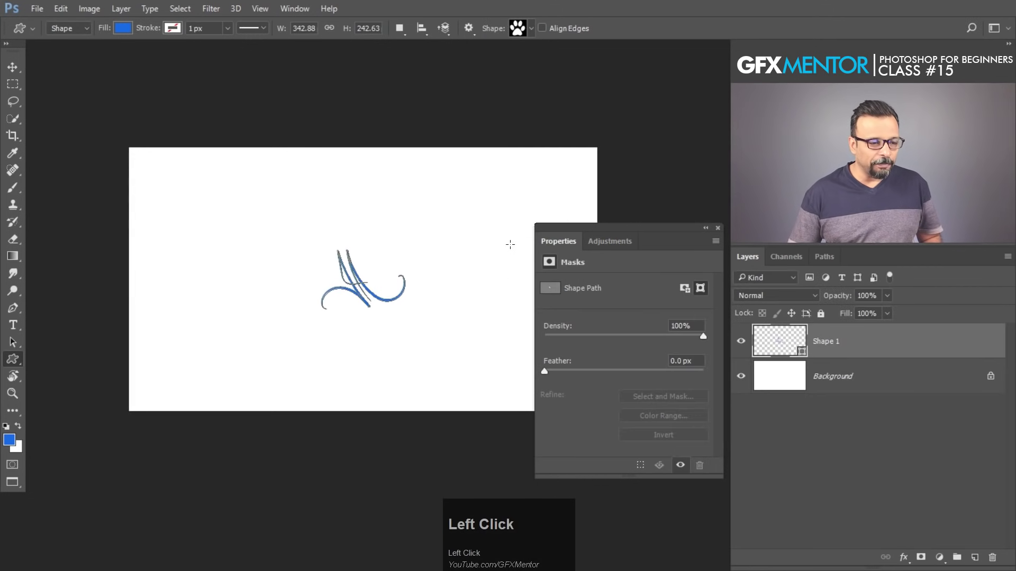
Enlarge the pasted curves to about 649 by 459 px with Free Transform, and select the Background layer
key("ctrl+t")
left_click_drag(419, 307, 441, 335)
left_click(11, 67)
left_click(466, 224)
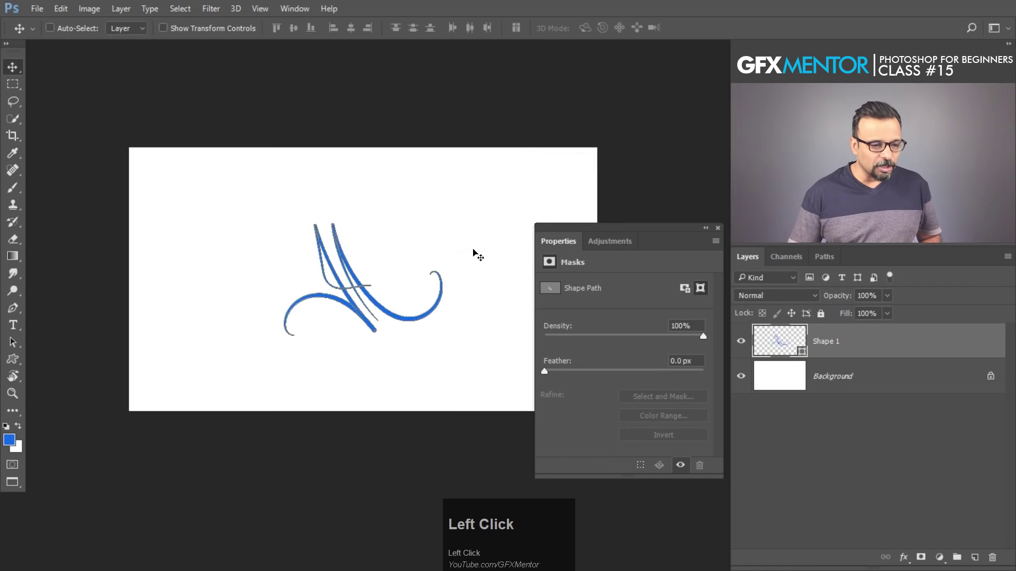
left_click(835, 382)
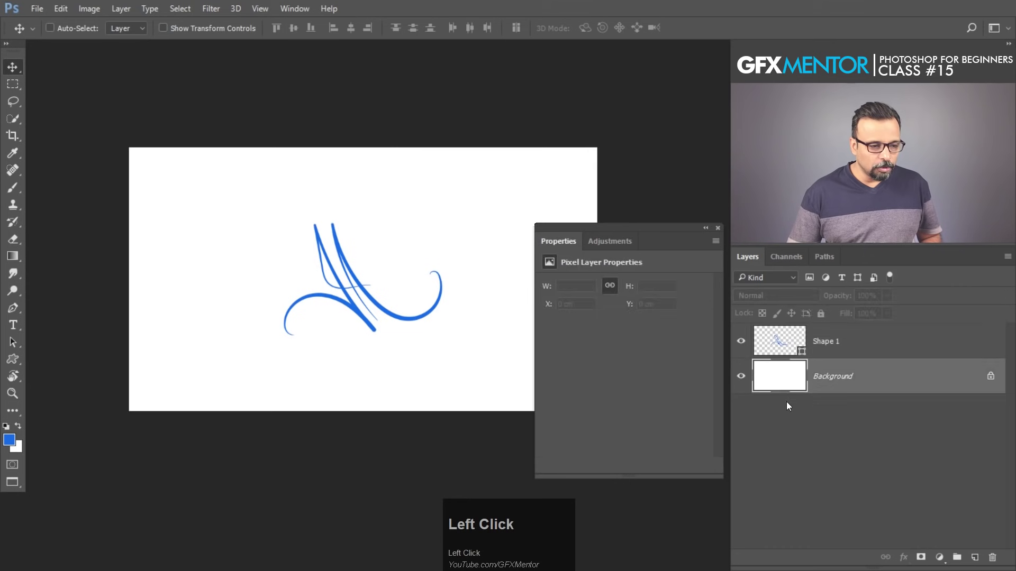
left_click_drag(366, 254, 369, 276)
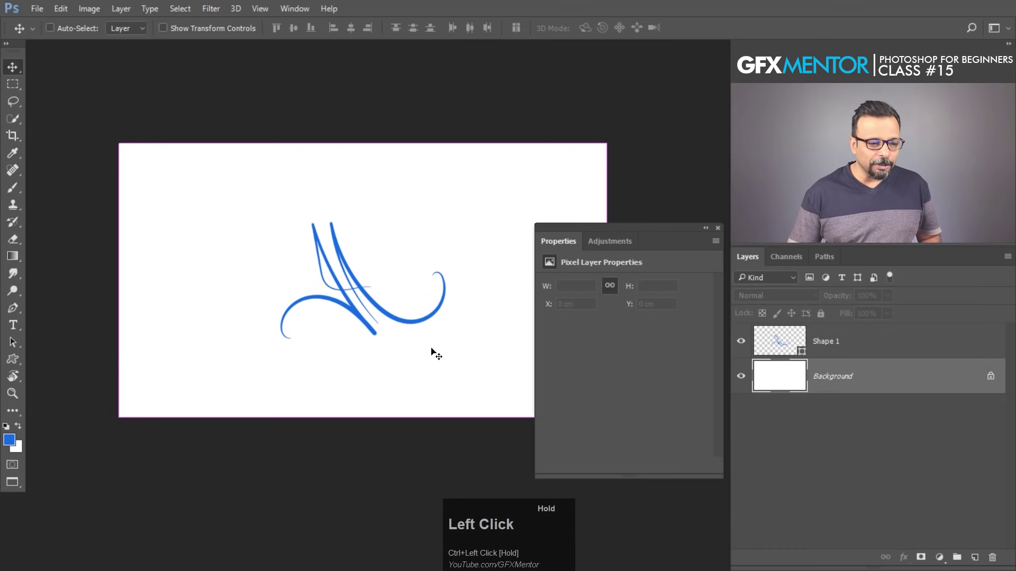
Select all the curve paths on the Shape 1 layer and define them as a custom shape named Shape 1
left_click(12, 342)
left_click_drag(315, 259, 495, 379)
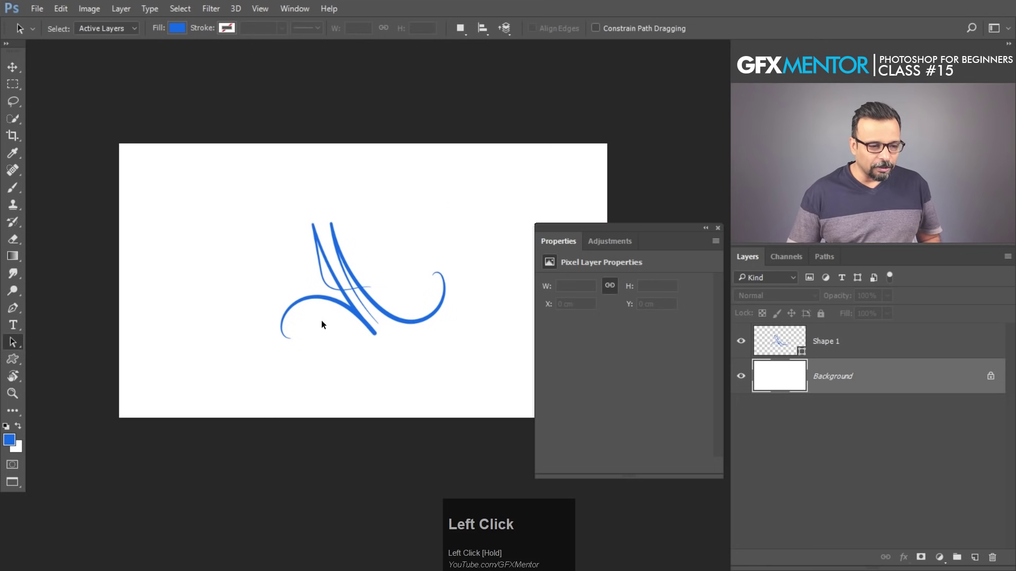
left_click(781, 345)
left_click_drag(223, 196, 467, 421)
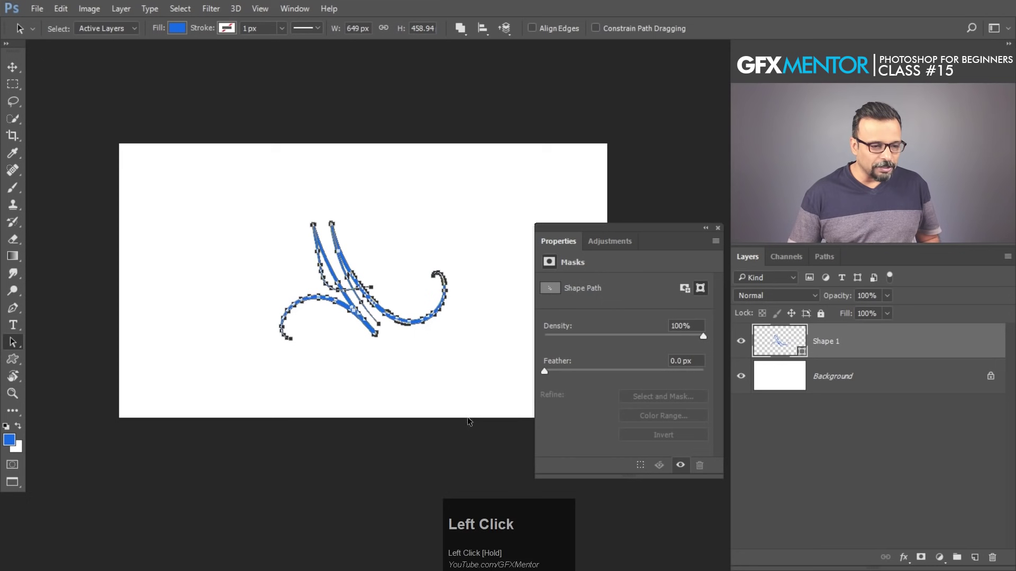
right_click(392, 277)
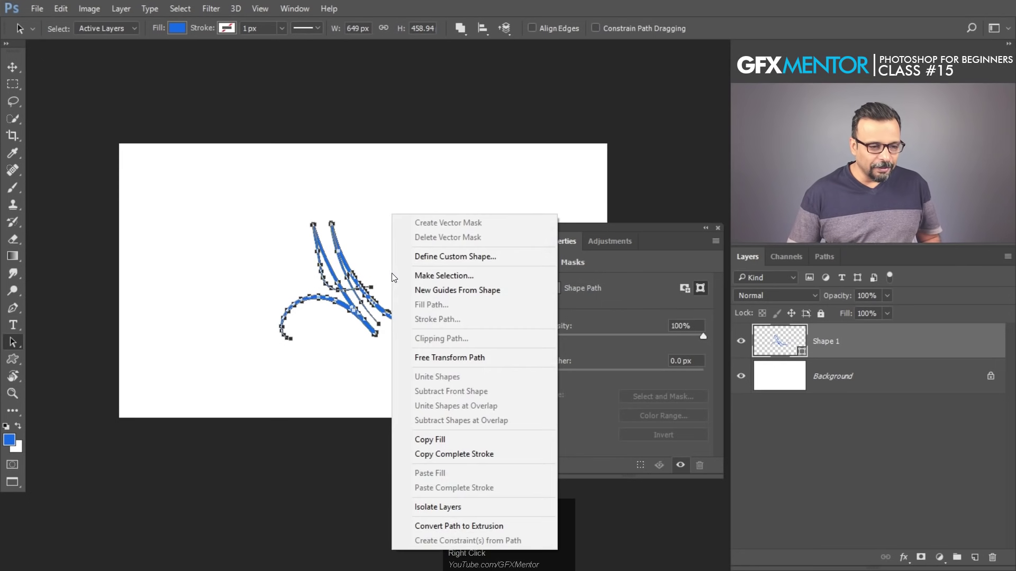
left_click(475, 257)
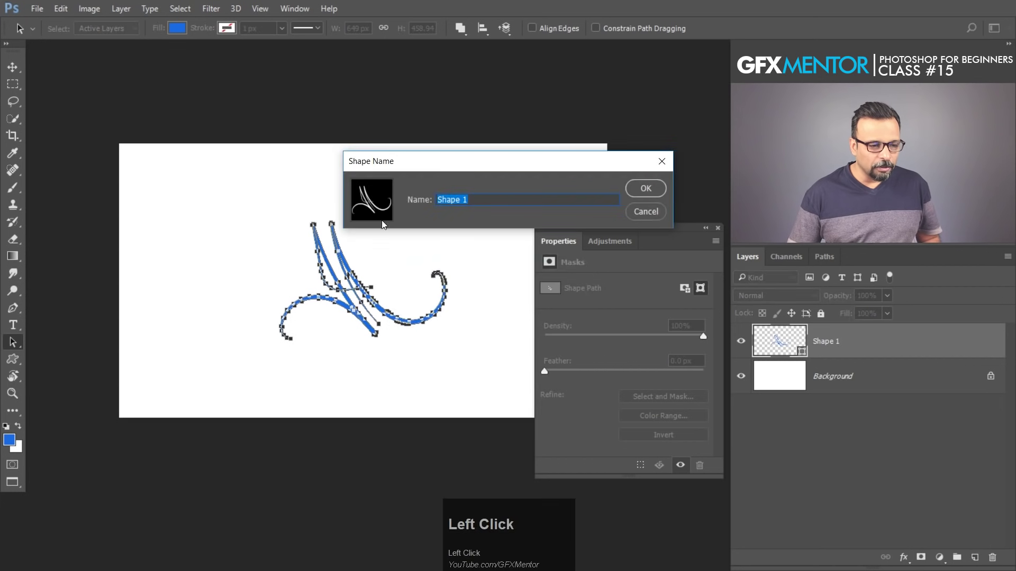
left_click(640, 189)
Delete the pasted shape layer and draw the newly defined curve shape in the canvas's lower right area with the Custom Shape tool
left_click_drag(868, 349, 992, 558)
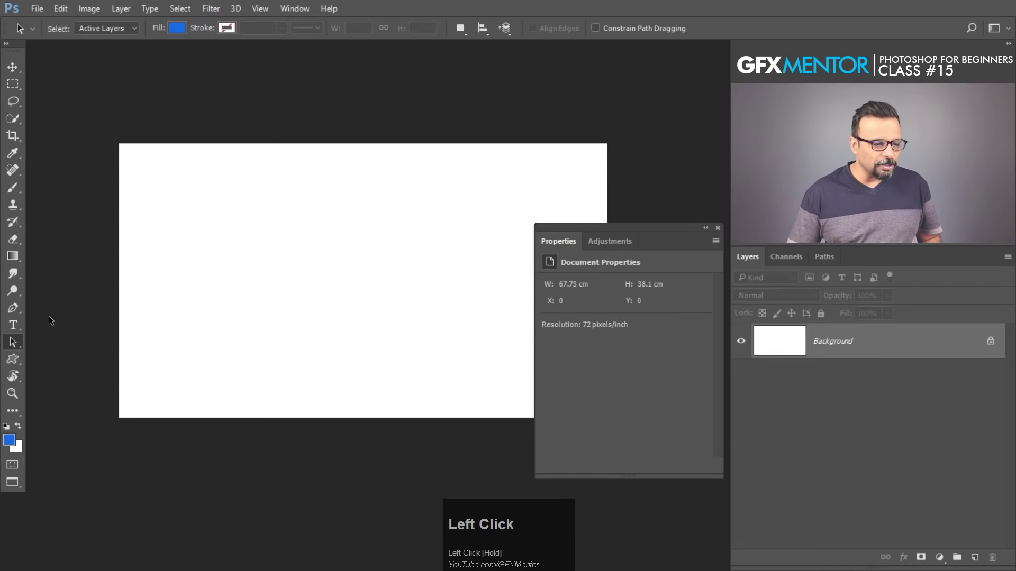
left_click_drag(13, 359, 109, 420)
left_click(531, 28)
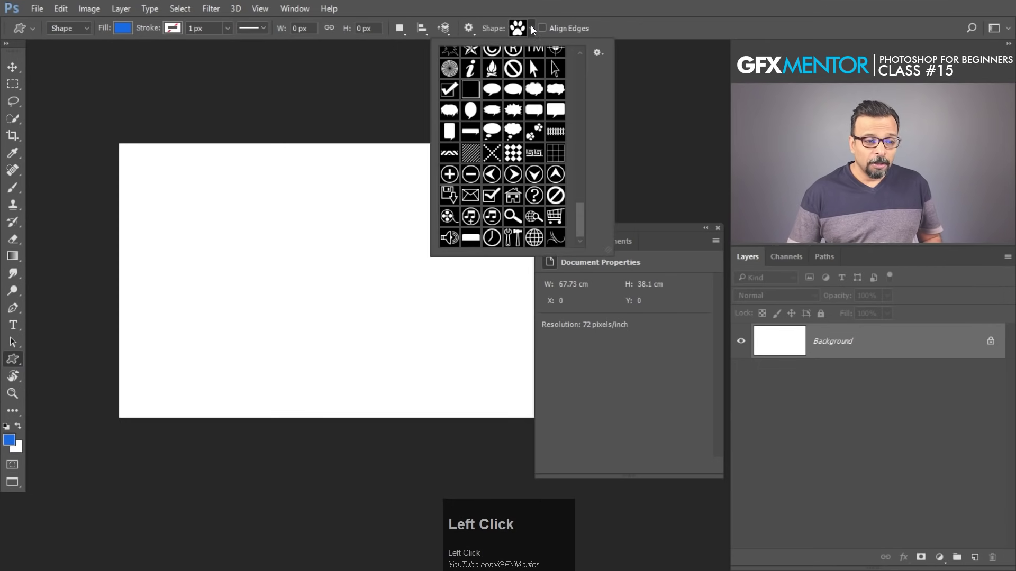
left_click(555, 238)
left_click_drag(399, 302, 511, 393)
Change the drawn curve shape's fill to red, select the Background layer, and hide the interface to show only the canvas
double_click(792, 351)
left_click_drag(639, 365, 639, 390)
left_click(757, 221)
left_click(823, 379)
key("Tab")
left_click_drag(486, 305, 587, 277)
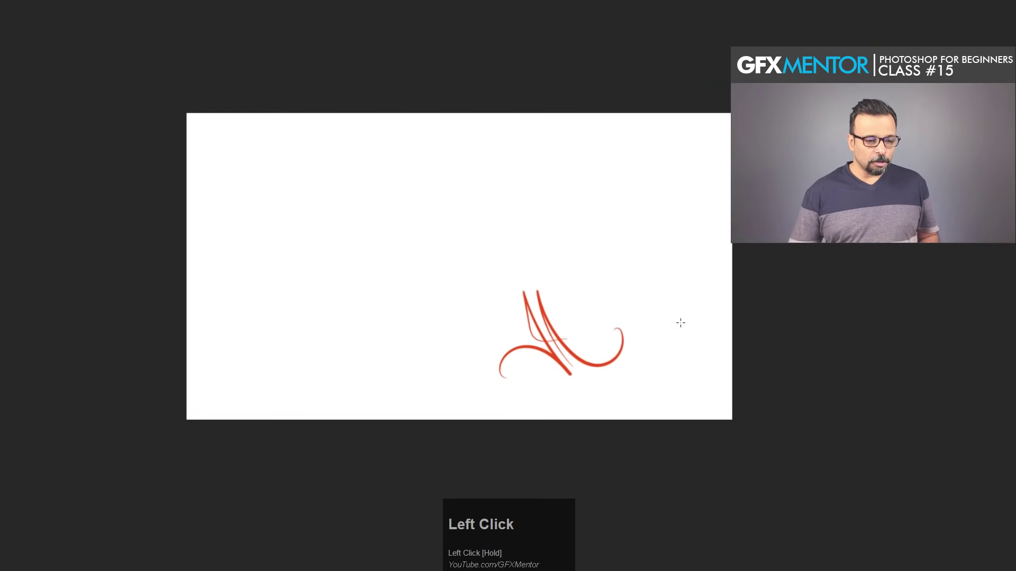
key("alt+Tab")
key("alt+Tab")
key("alt+Tab")
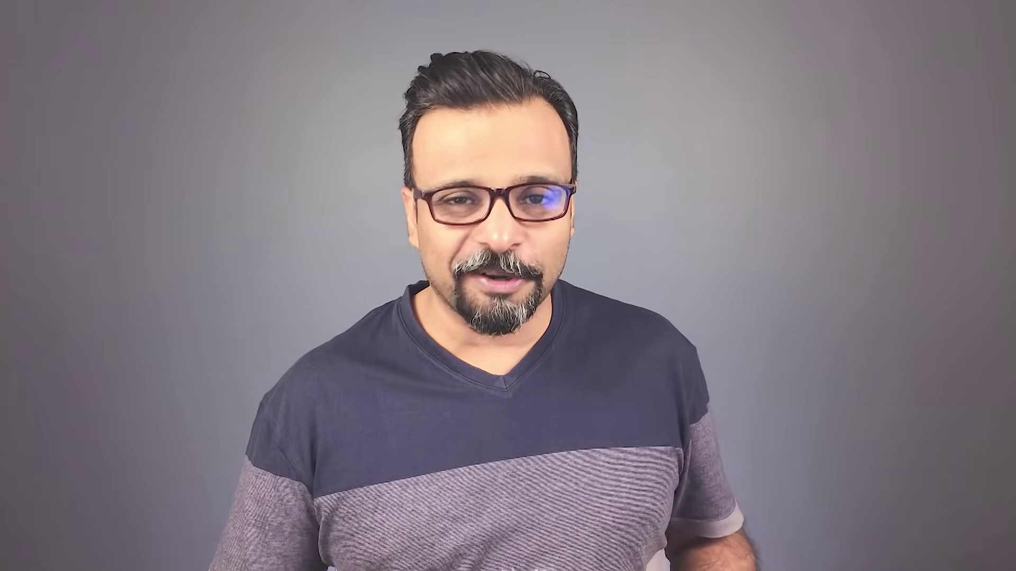